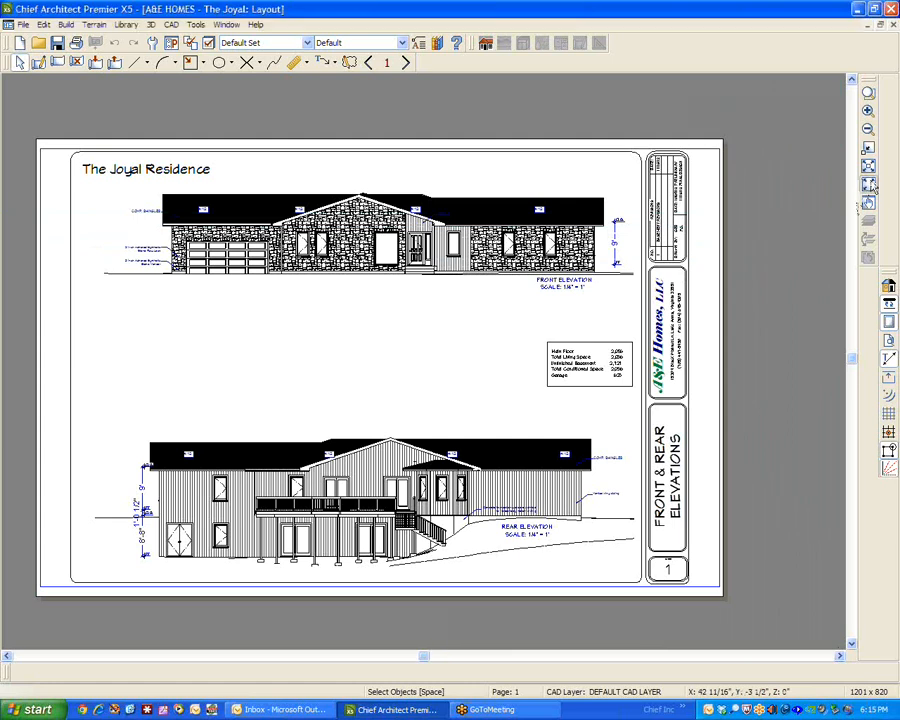
Select the front elevation's layout box, detach the edit toolbar and float it mid-page, and clear the selection.
click(867, 199)
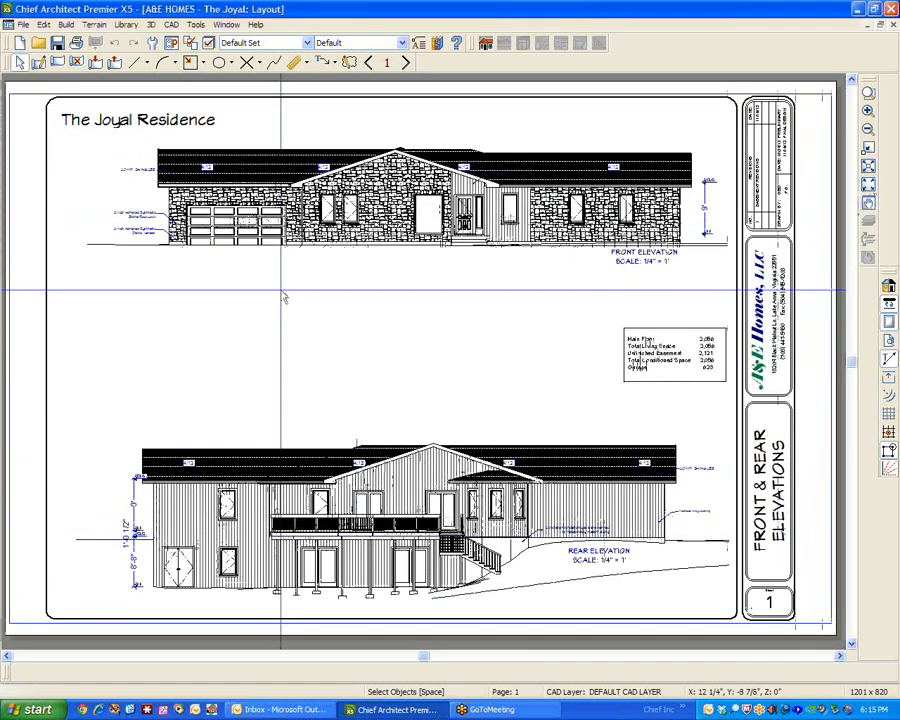
click(430, 214)
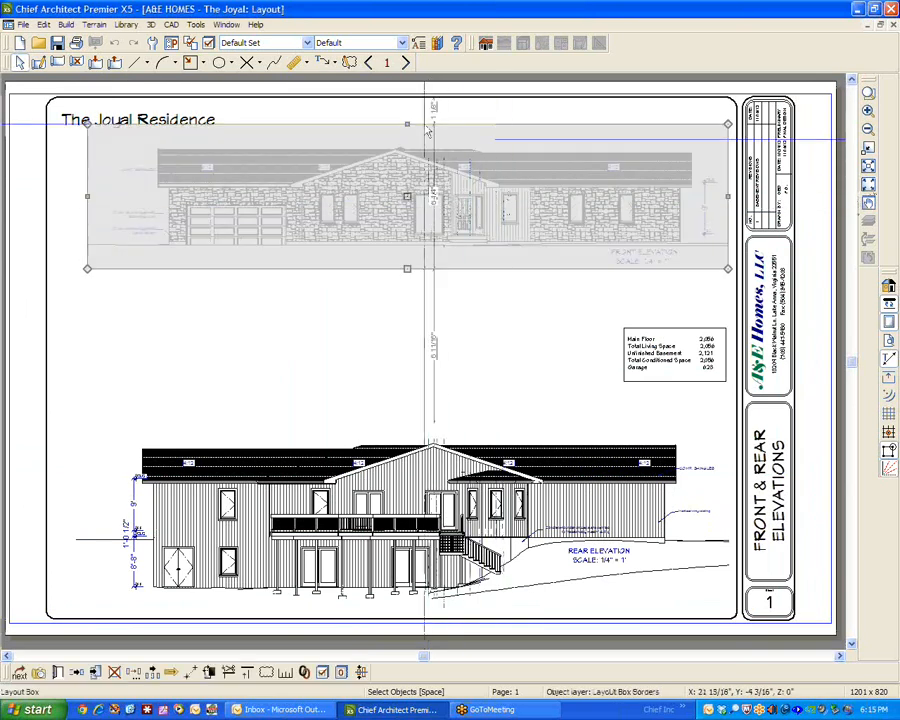
key(Tab)
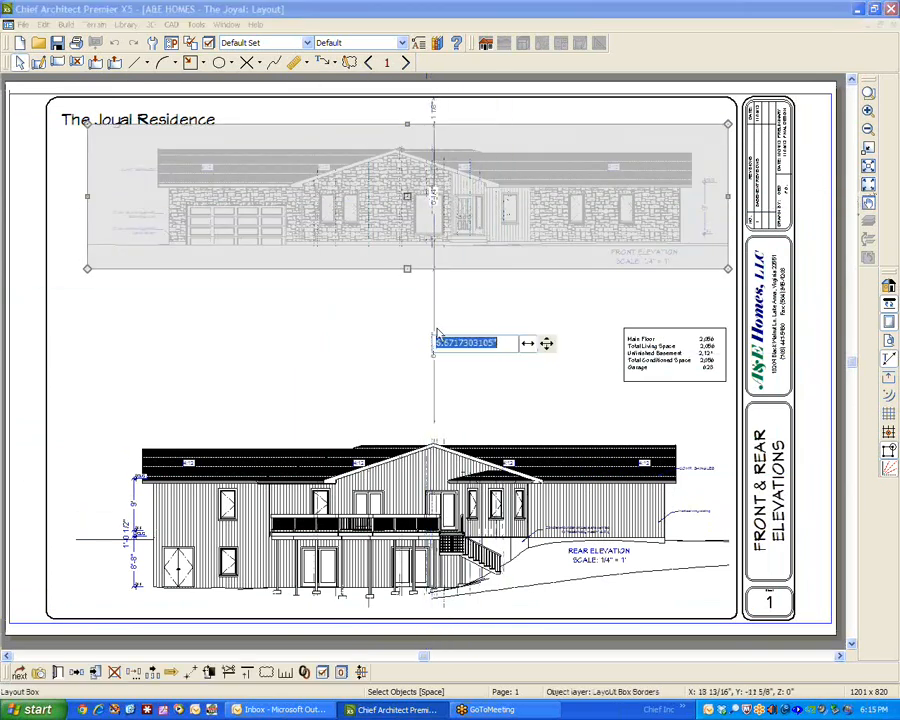
click(407, 193)
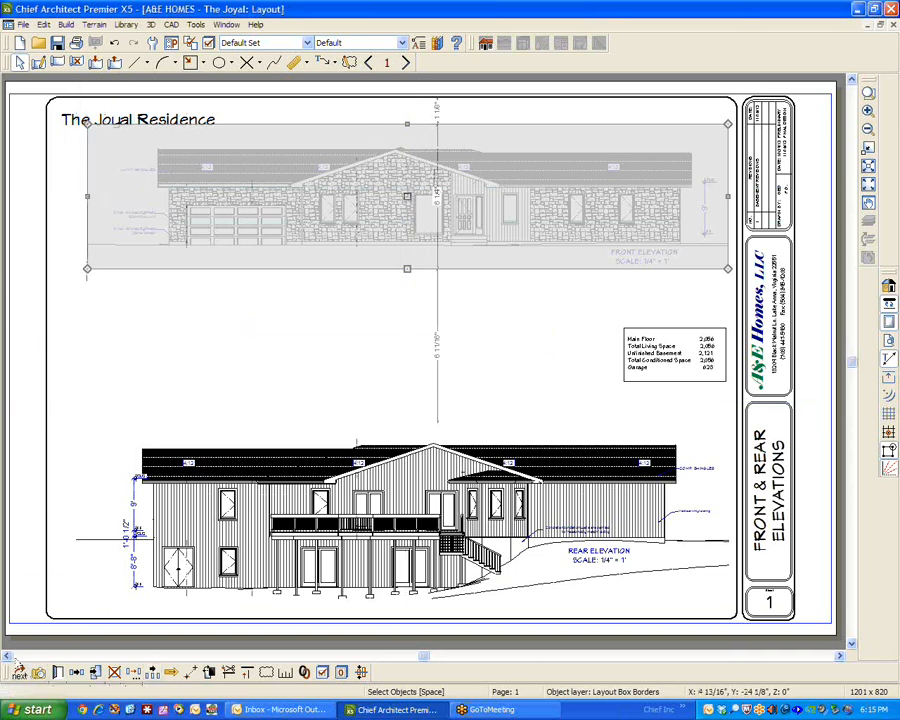
drag(5, 672, 75, 522)
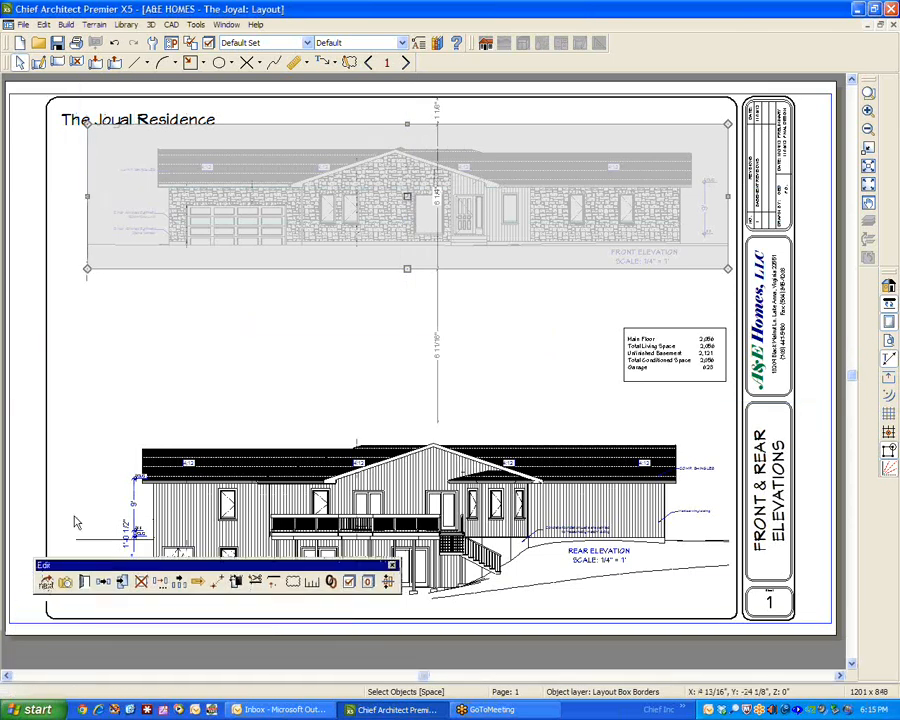
drag(125, 449, 263, 335)
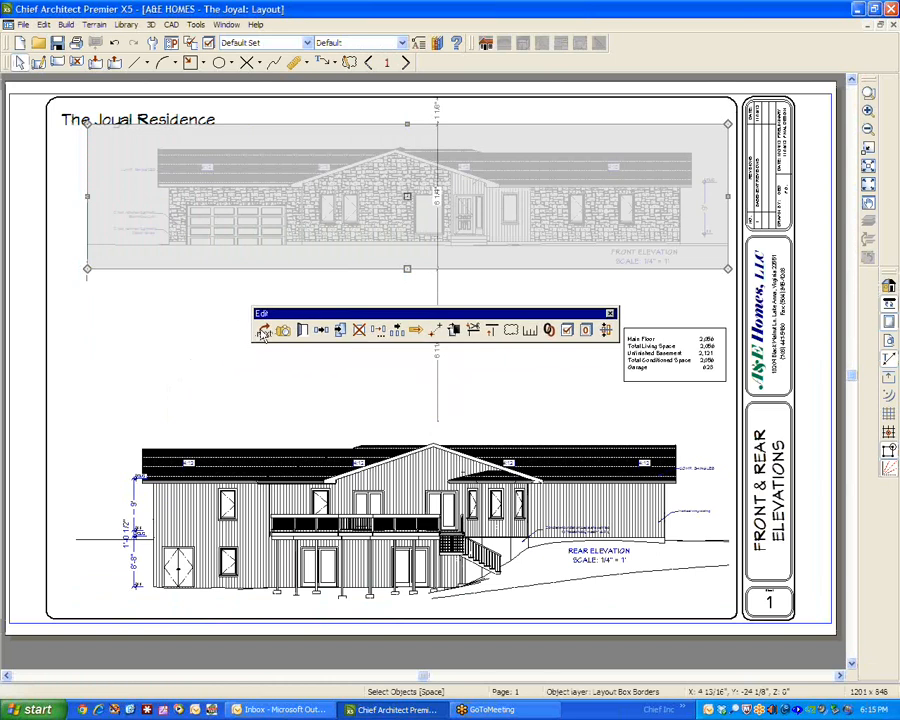
click(191, 362)
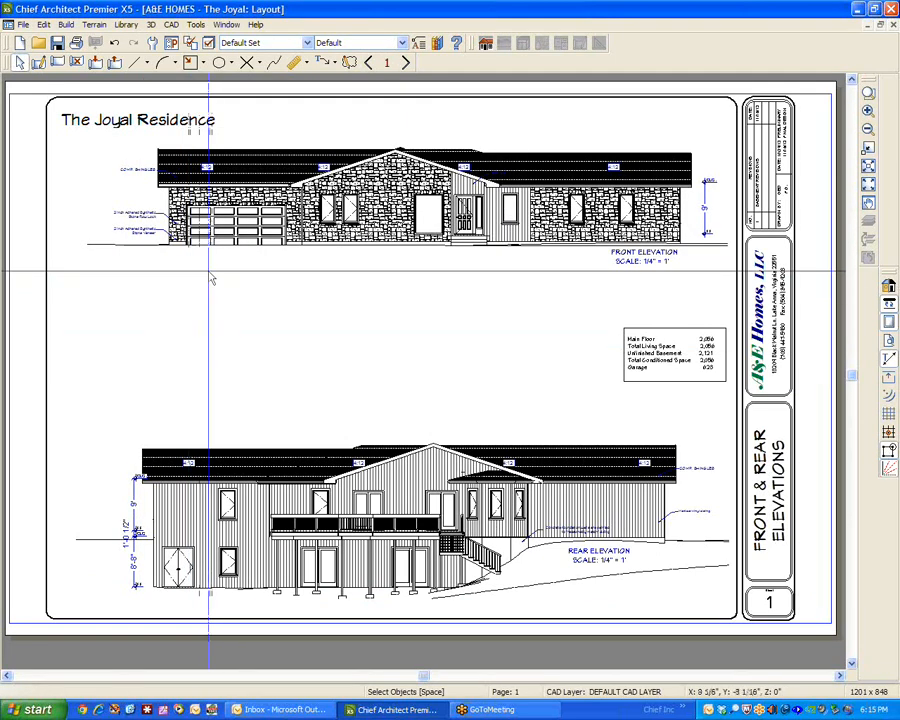
Set the front elevation layout box's border line color to red in its specification.
click(341, 233)
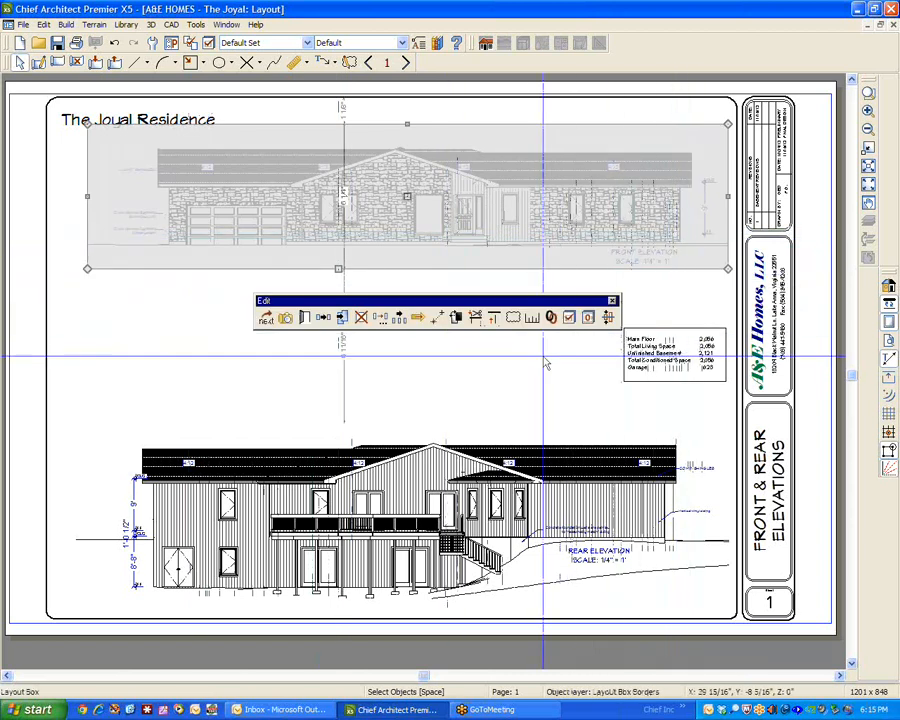
click(307, 320)
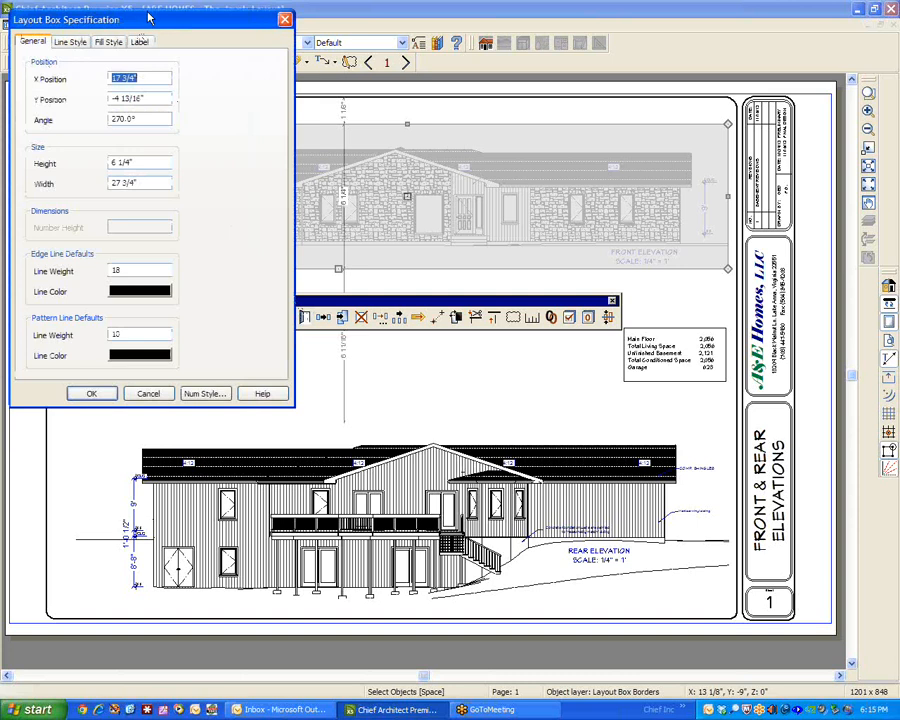
mouse_move(150, 22)
mouse_down()
mouse_move(330, 50)
mouse_move(560, 116)
mouse_up()
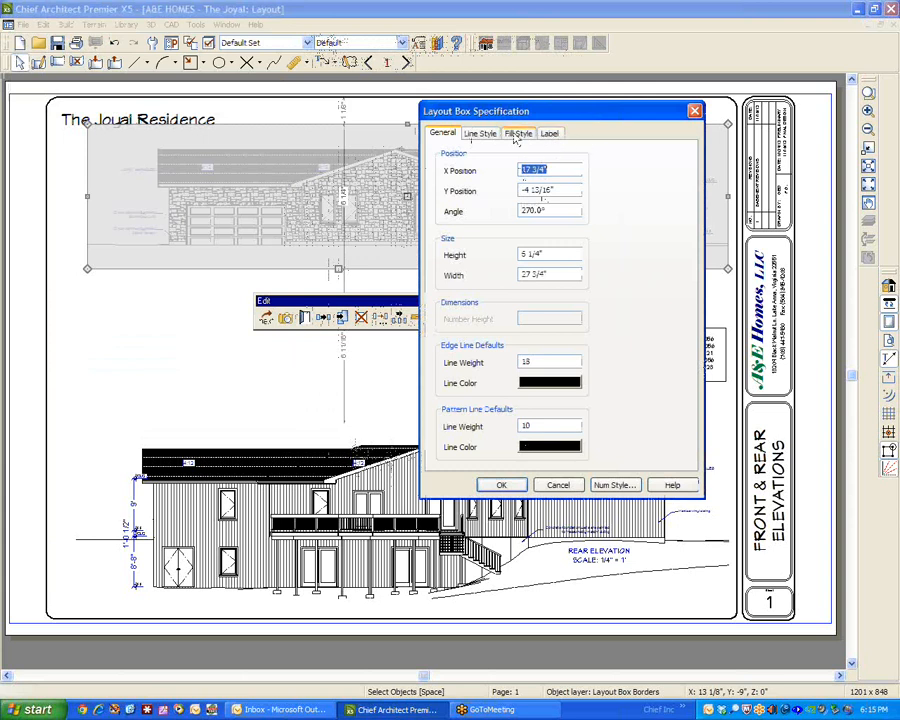
click(481, 138)
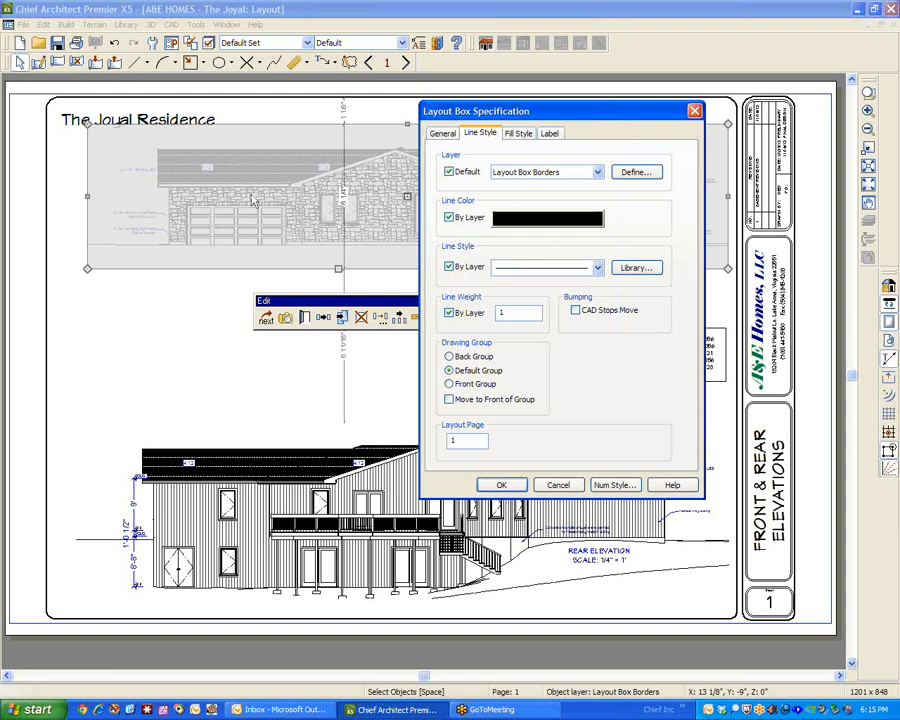
click(566, 225)
click(437, 179)
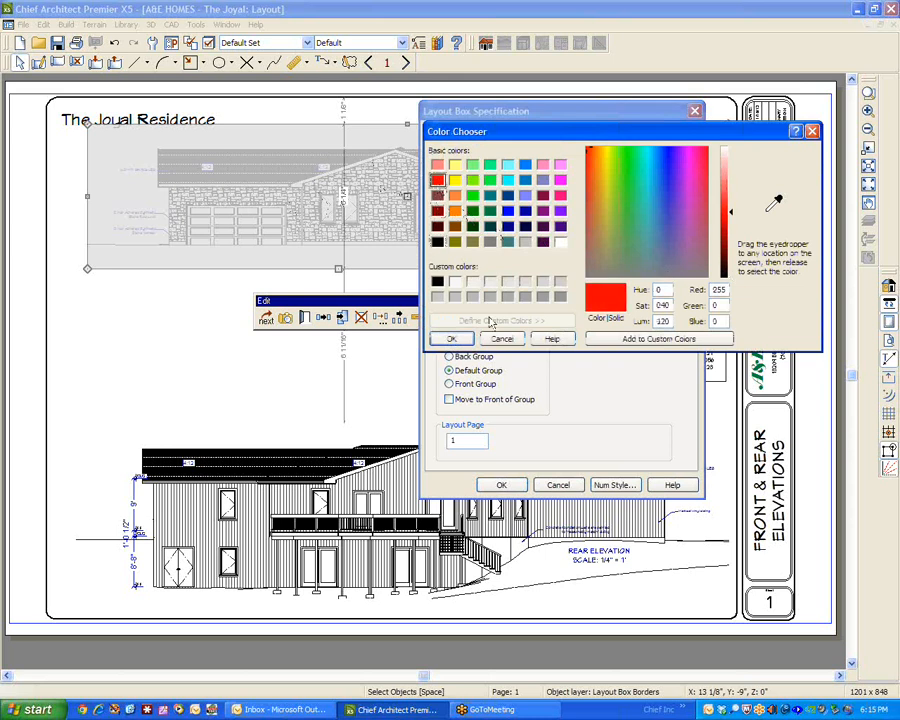
click(451, 338)
click(519, 486)
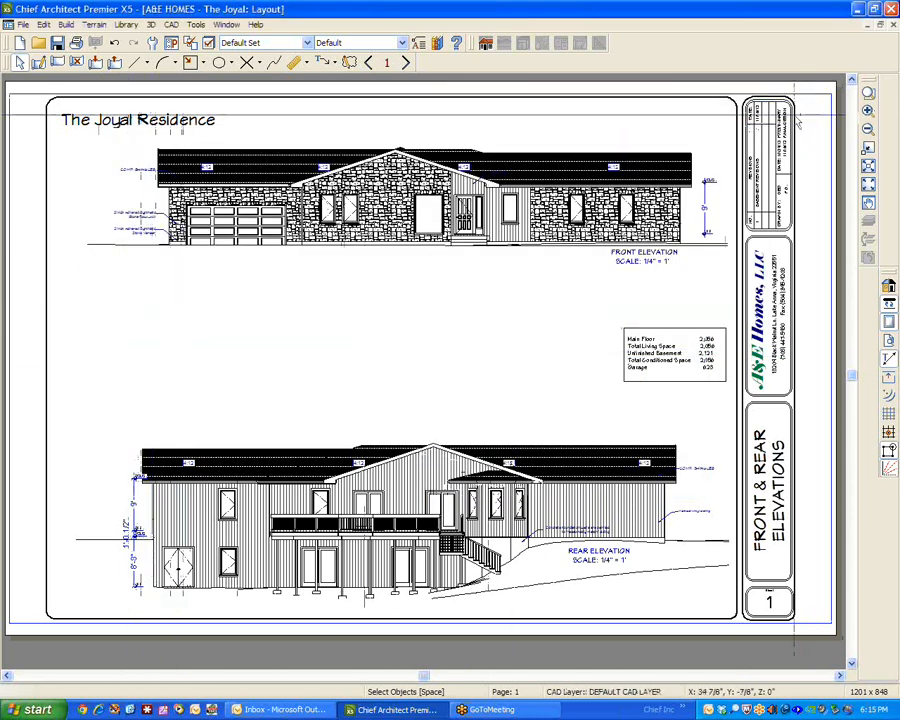
Review the line style settings of the front elevation's layout box and close its specification.
click(445, 200)
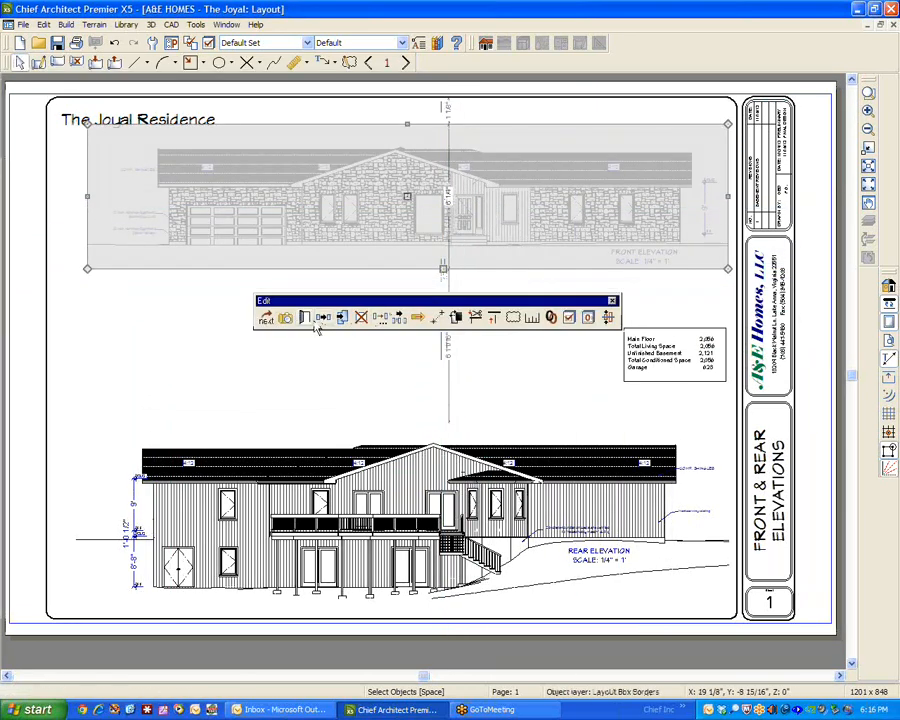
click(342, 317)
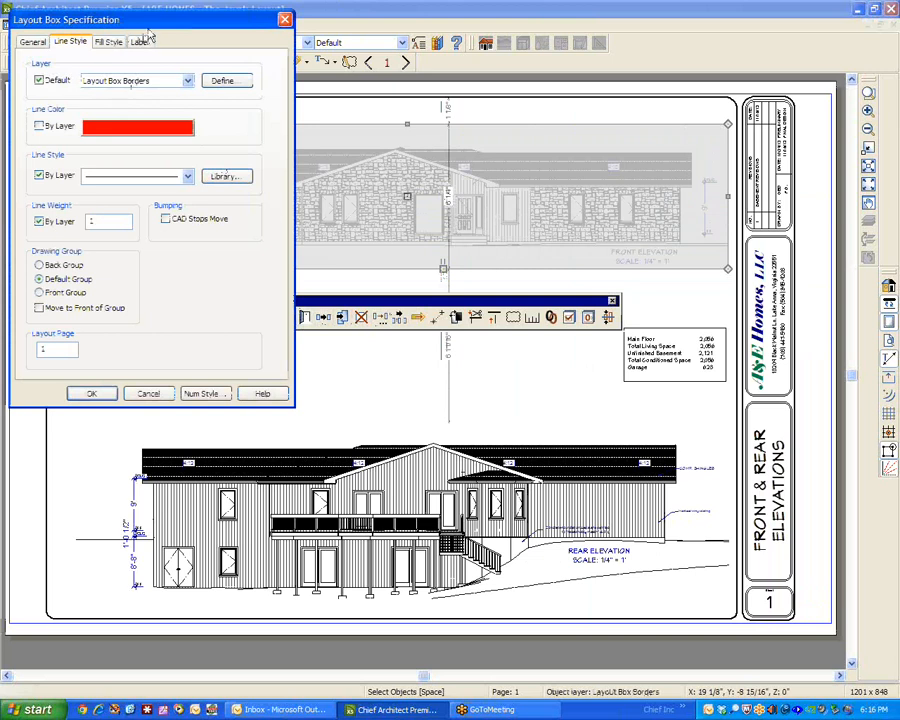
drag(107, 19, 227, 32)
click(268, 406)
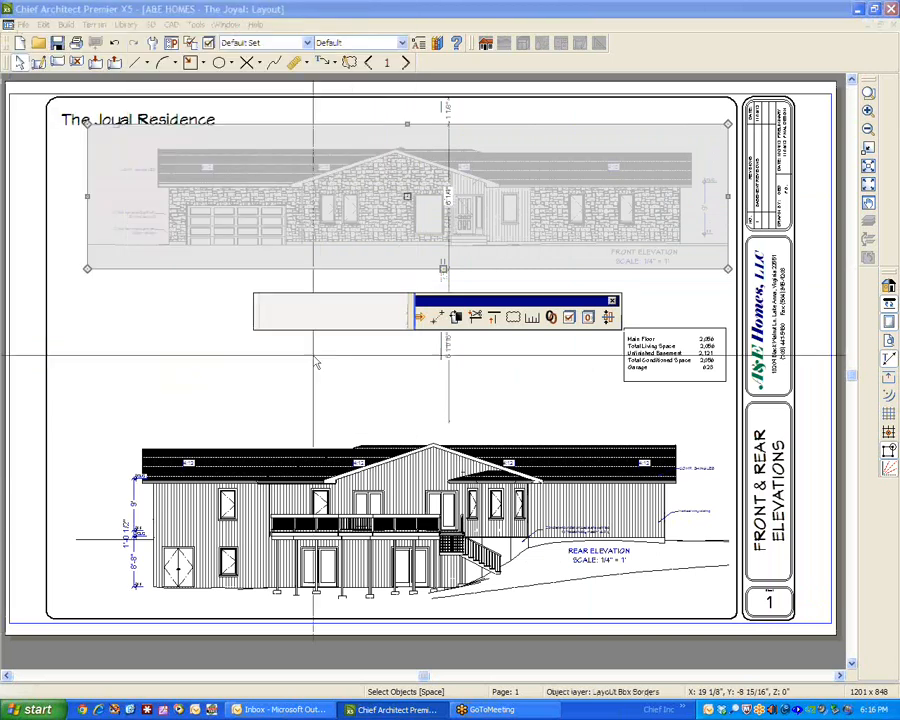
click(128, 255)
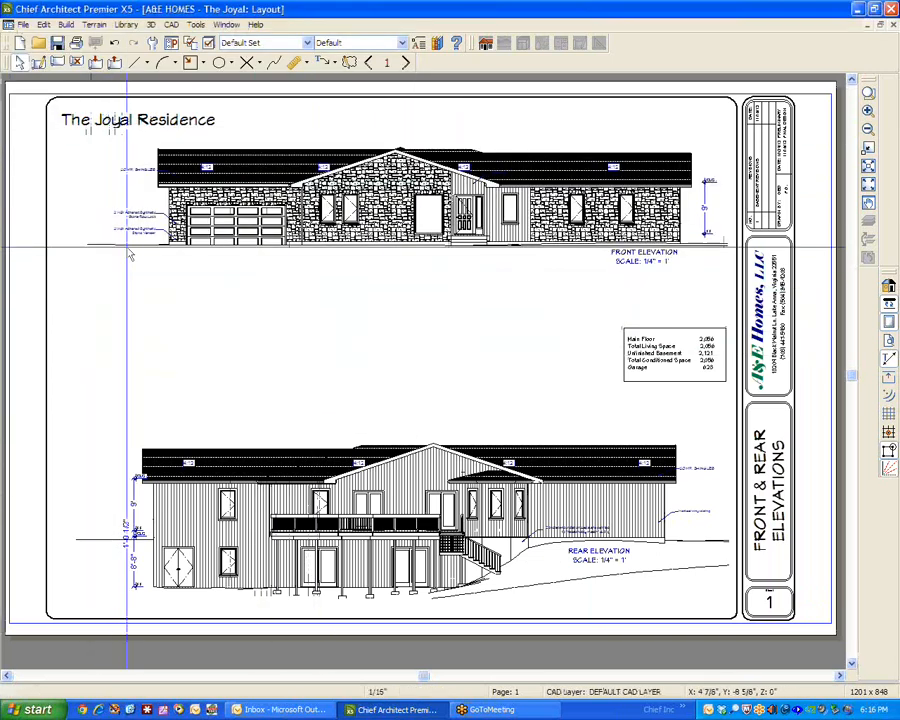
Turn on display of the Layout Box Borders layer and lower the front elevation box's upper edge by about 9/16".
click(208, 42)
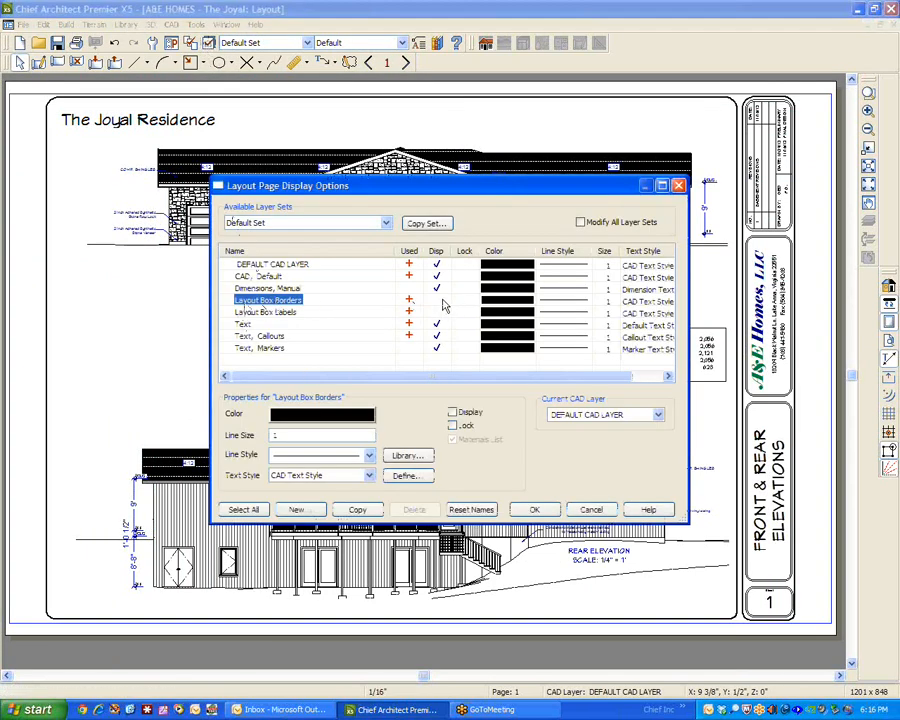
click(534, 509)
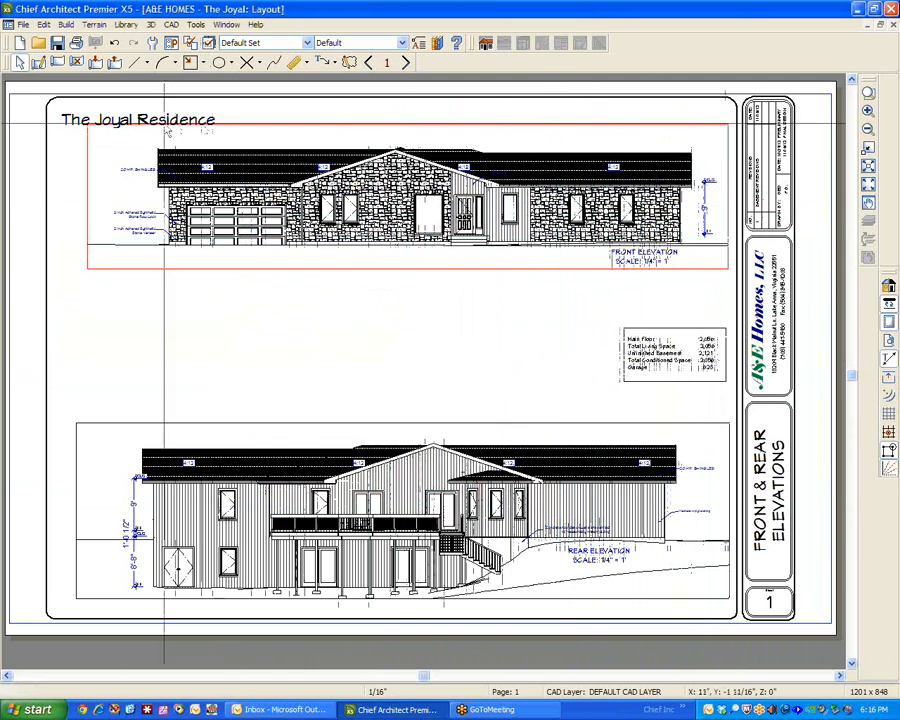
click(406, 125)
drag(406, 125, 406, 137)
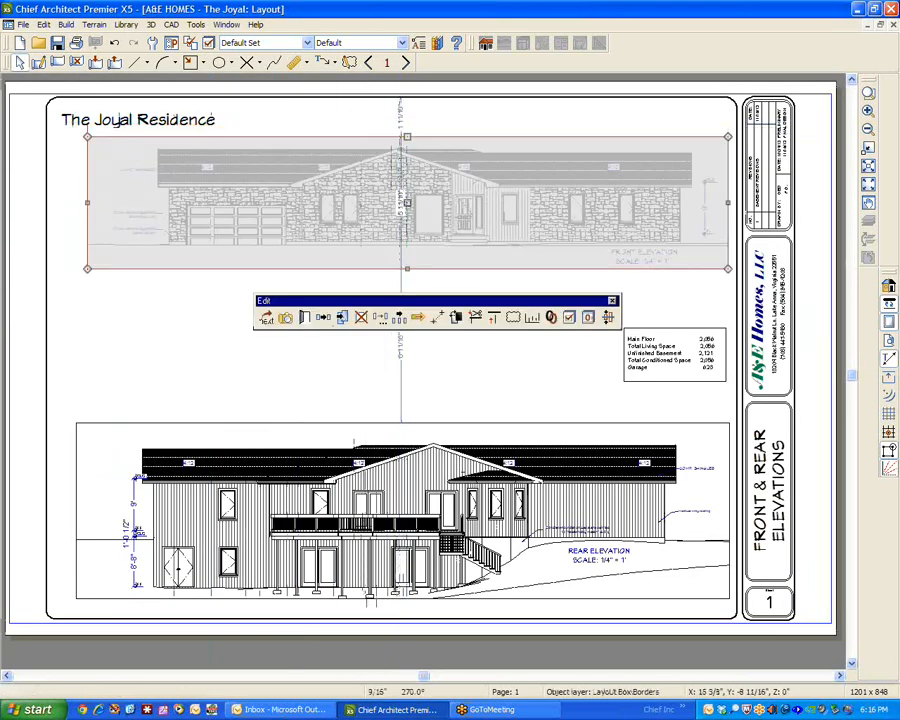
Examine the front elevation layout box's line style settings and the layer display options of its view, changing nothing.
click(308, 318)
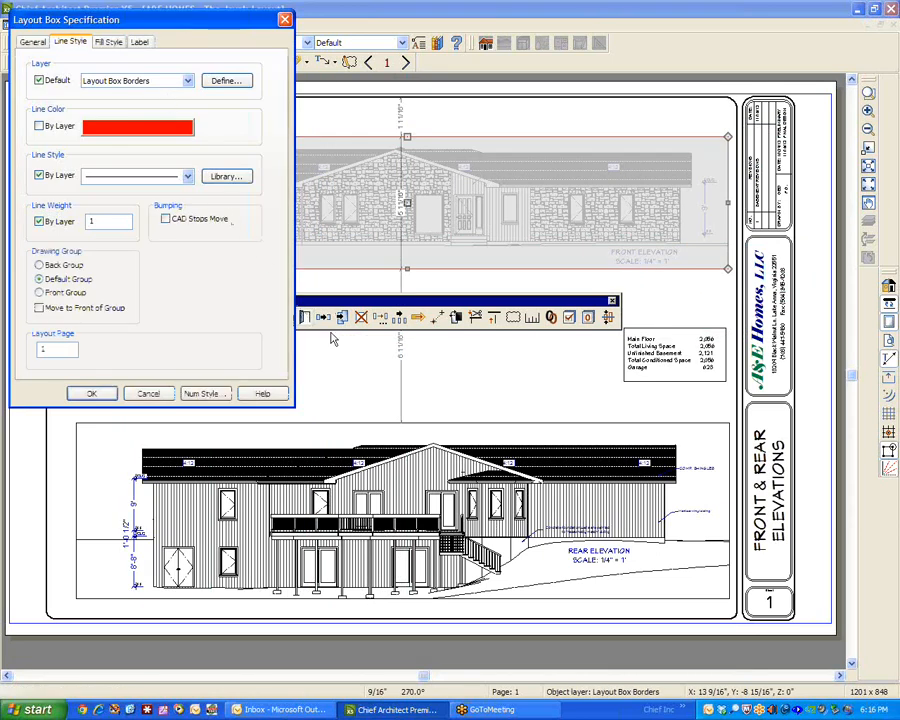
click(150, 394)
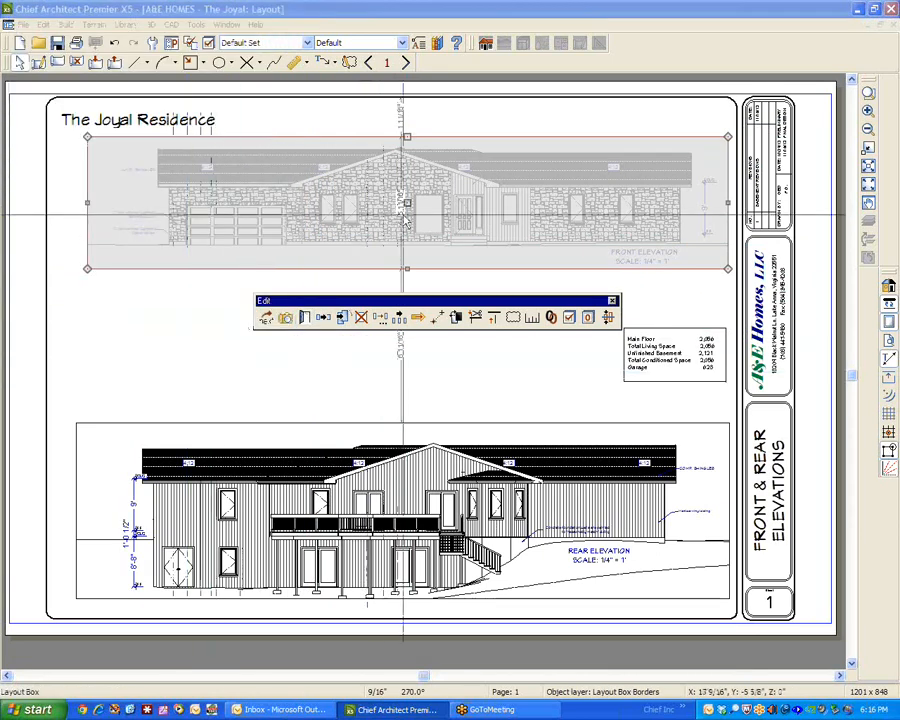
click(570, 318)
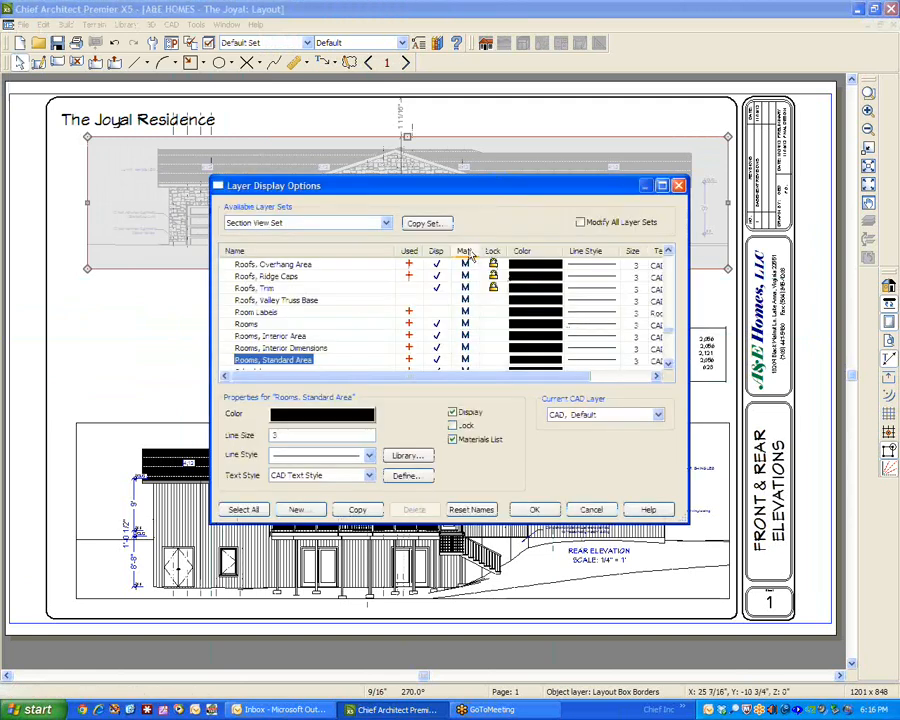
click(590, 509)
click(265, 377)
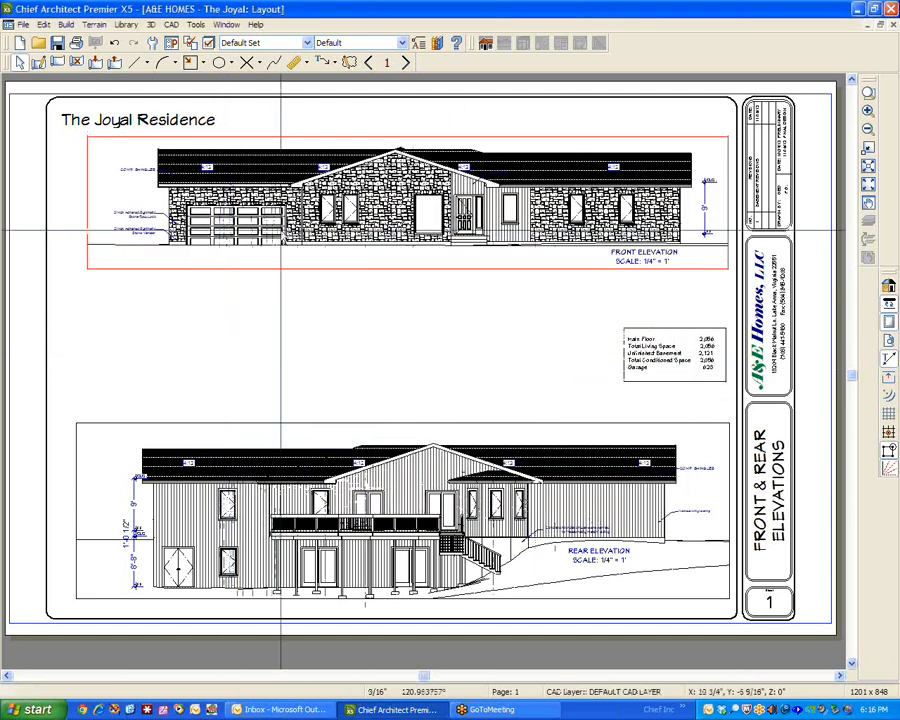
Turn off display of the Layout Box Borders layer in the layout page's display options.
click(208, 43)
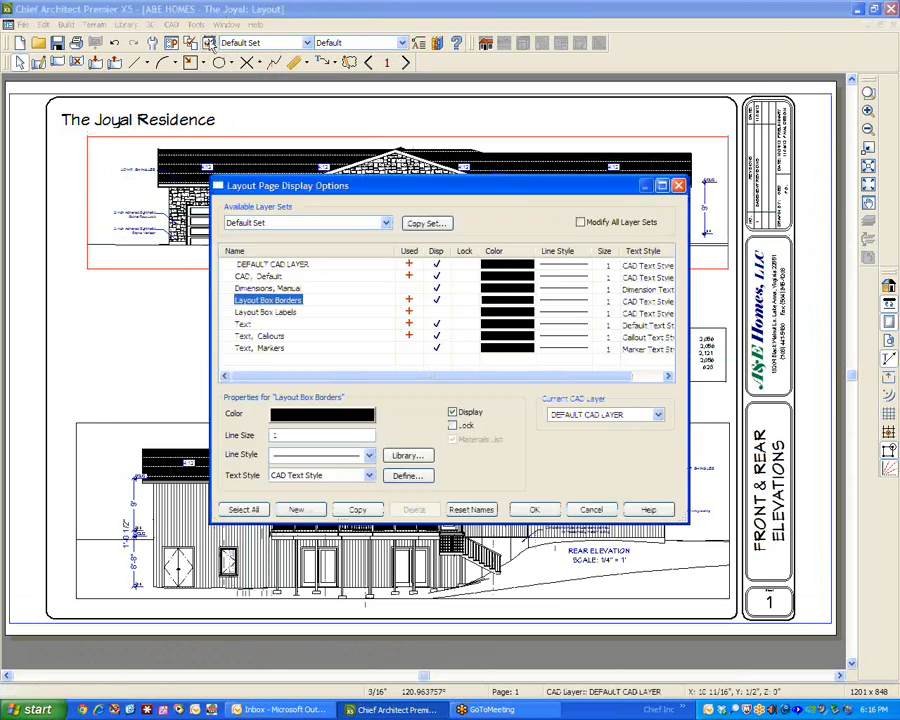
click(436, 300)
click(436, 312)
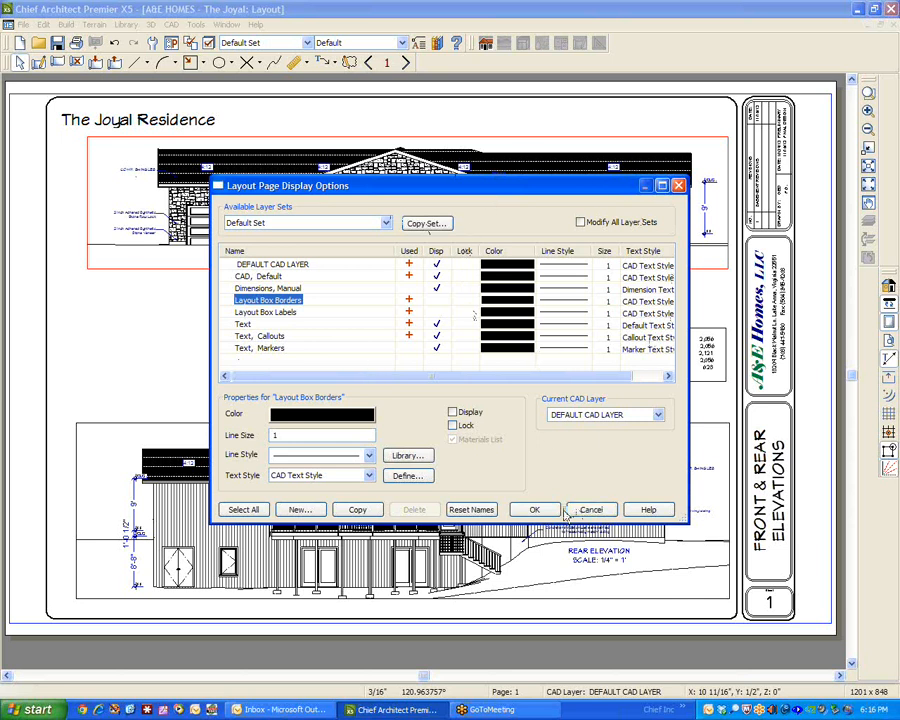
click(534, 509)
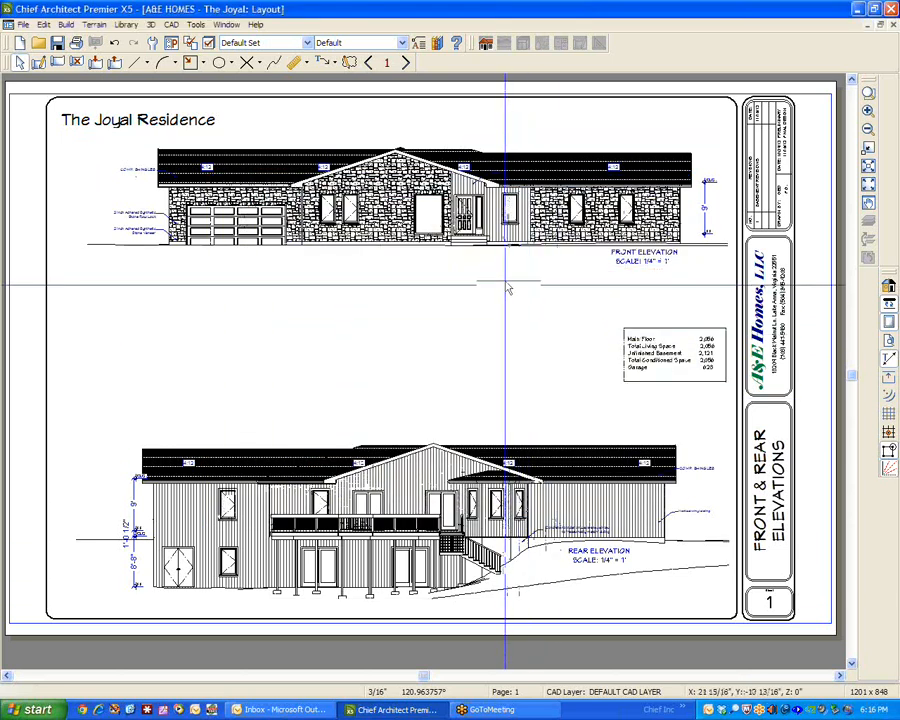
Open the front elevation layout box's specification and set its line color back to By Layer.
click(508, 240)
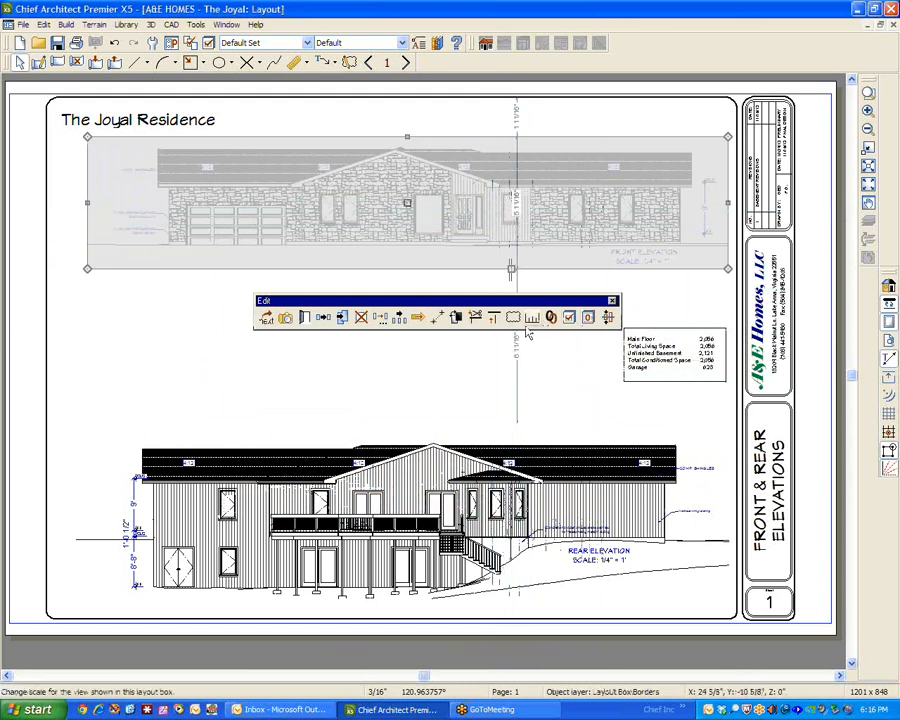
click(291, 318)
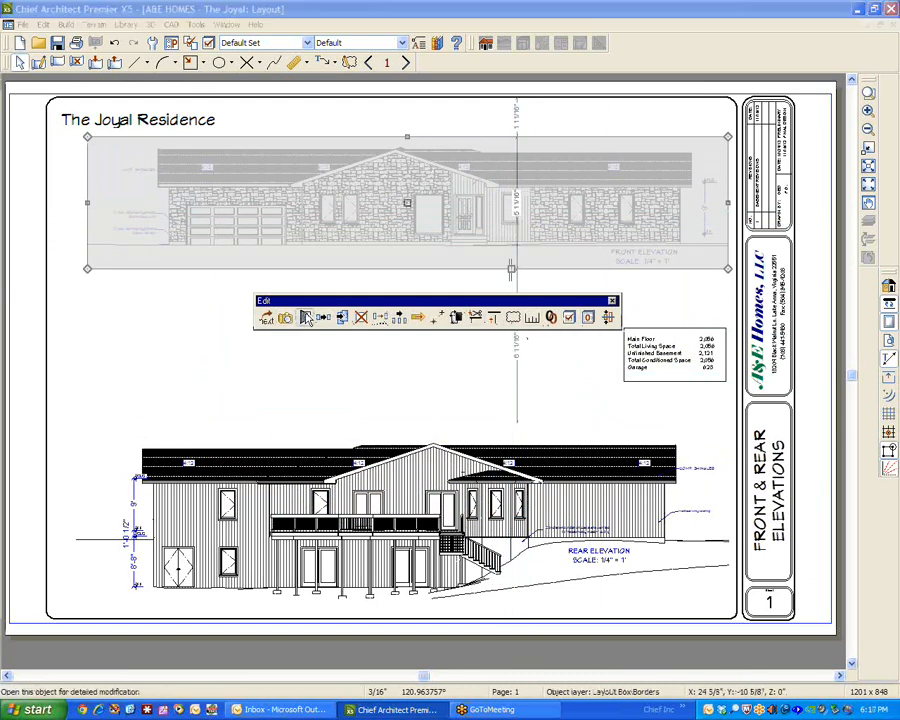
click(284, 318)
drag(204, 18, 561, 134)
click(405, 241)
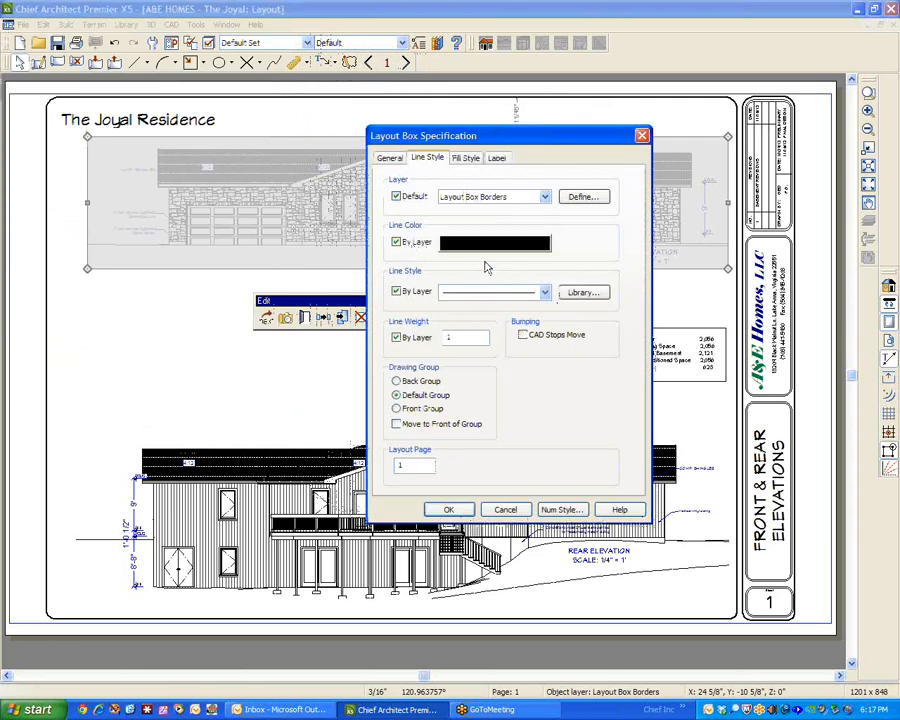
Examine the fill patterns available for the front elevation layout box, leaving it at None (Transparent).
click(464, 159)
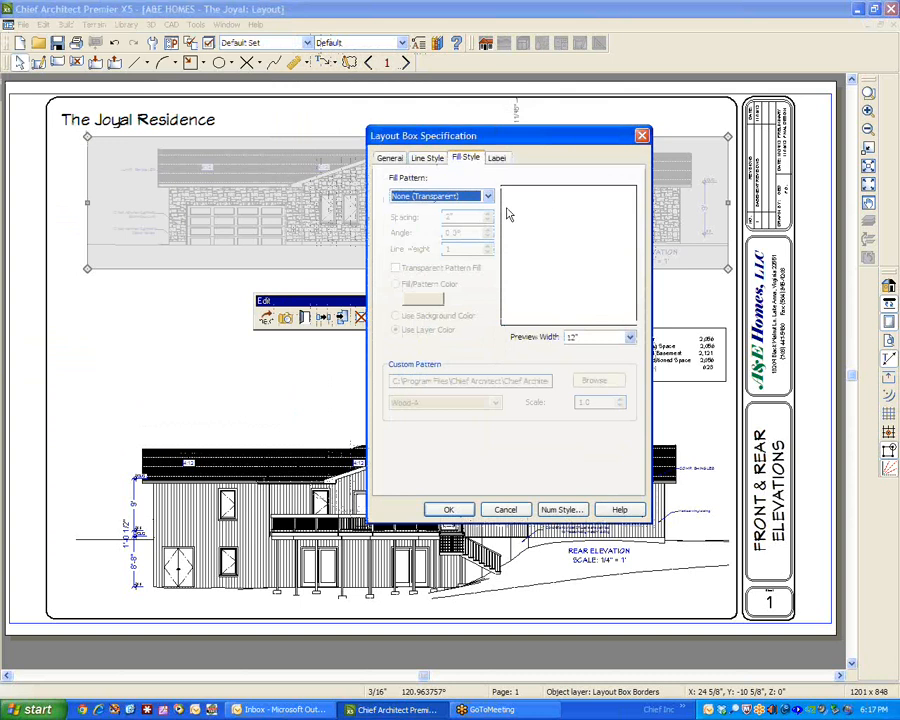
click(486, 198)
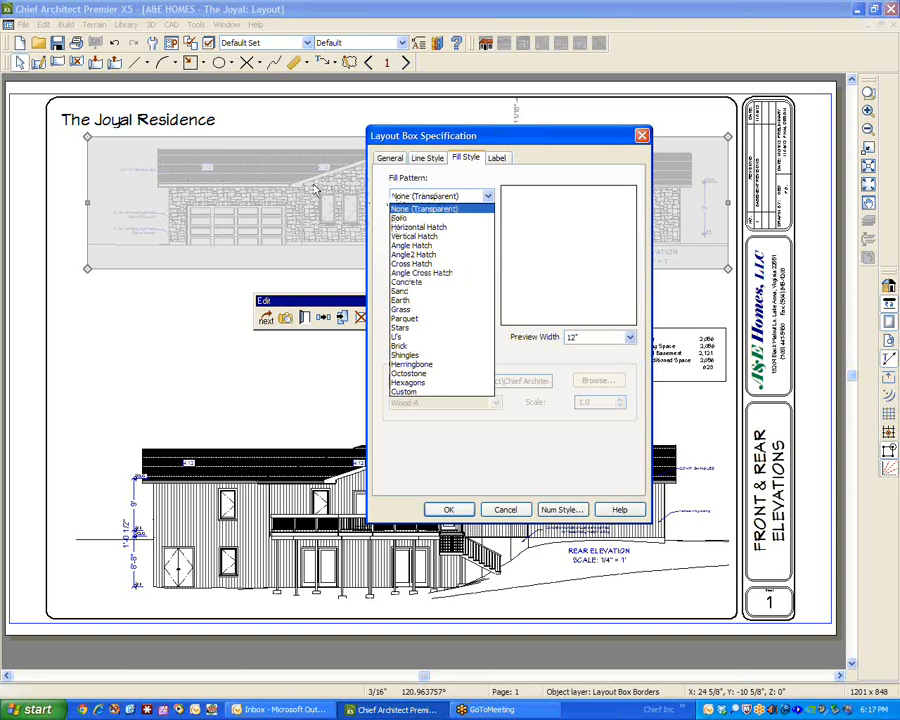
click(565, 182)
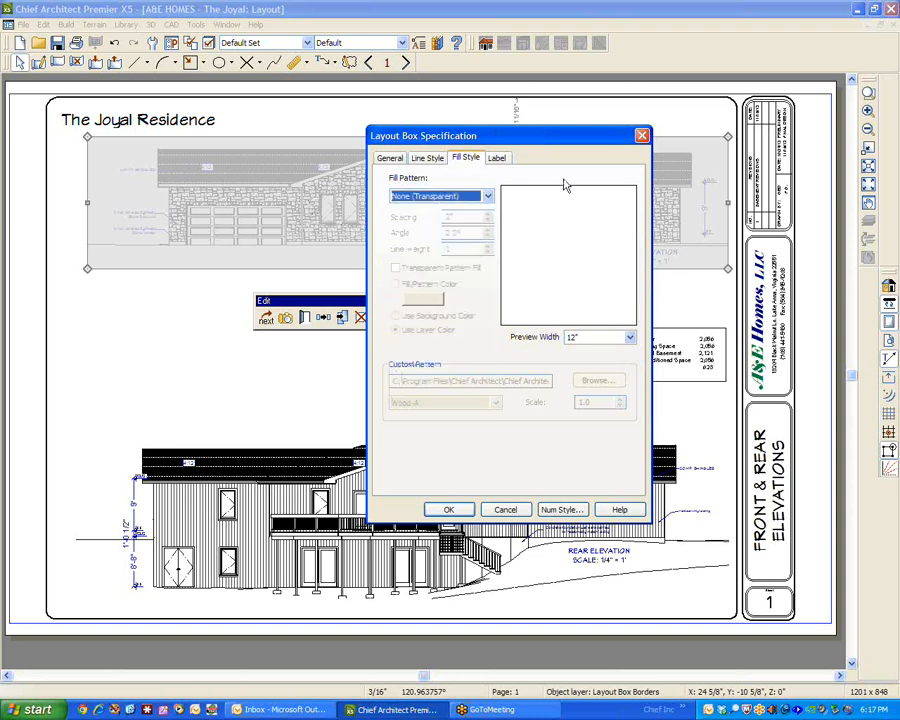
Suppress the front elevation layout box's label and apply the specification.
click(497, 160)
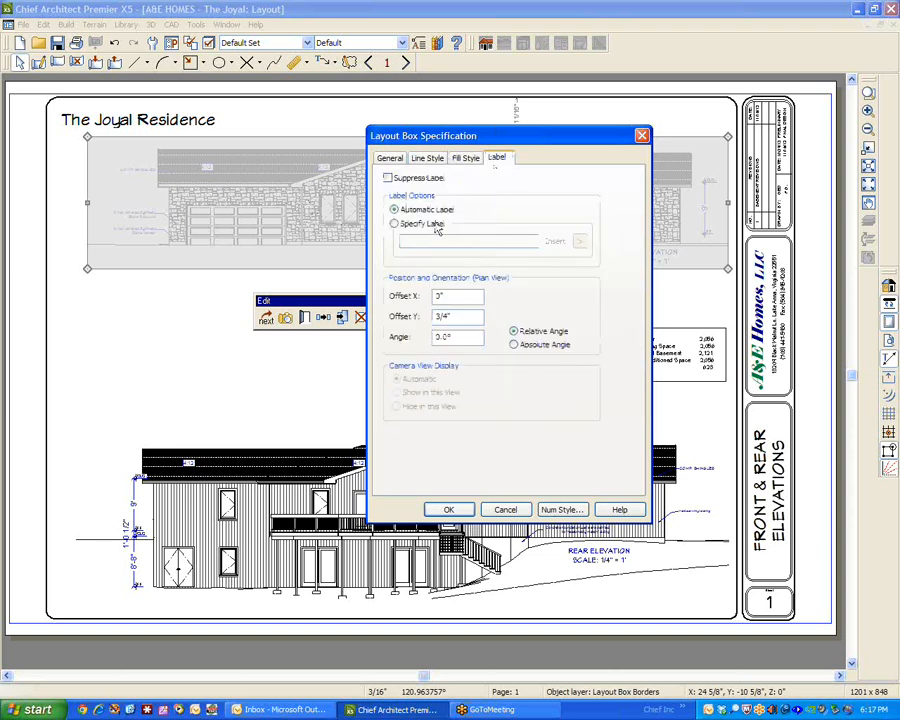
drag(477, 136, 604, 343)
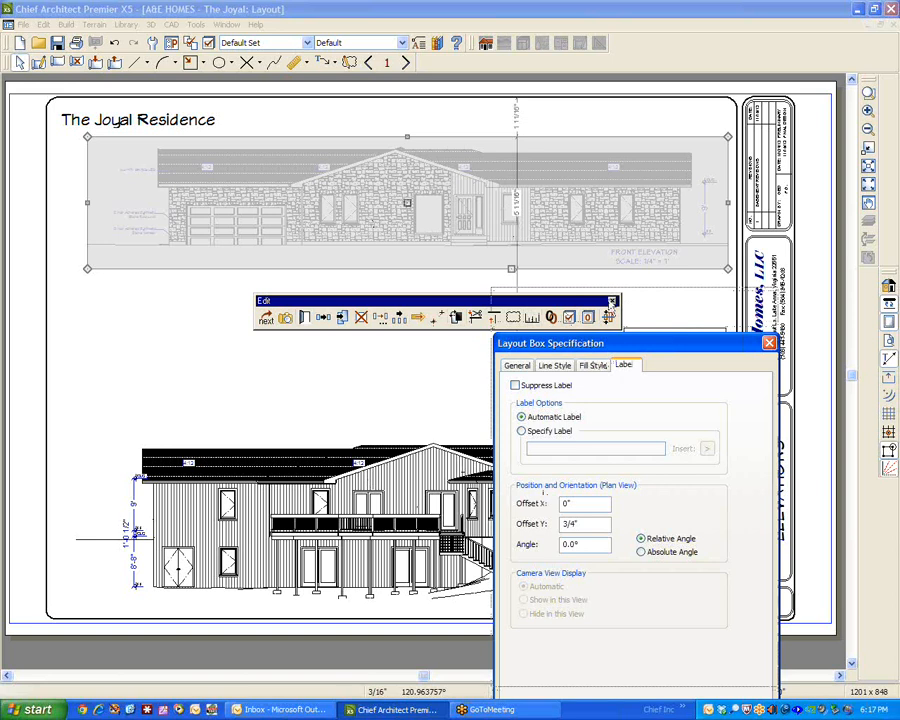
drag(610, 347, 608, 302)
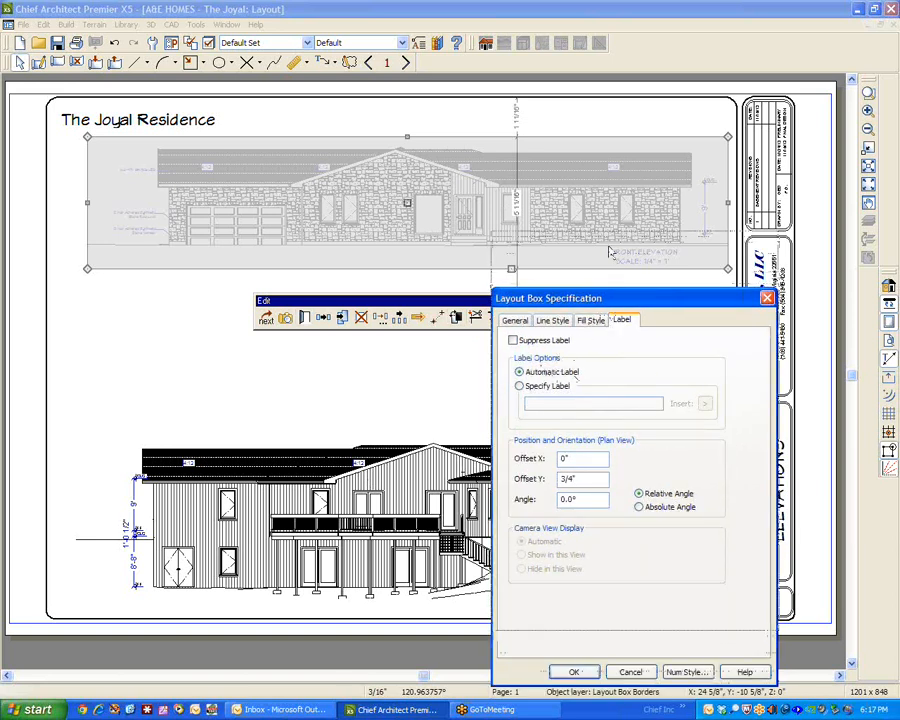
drag(610, 307, 596, 180)
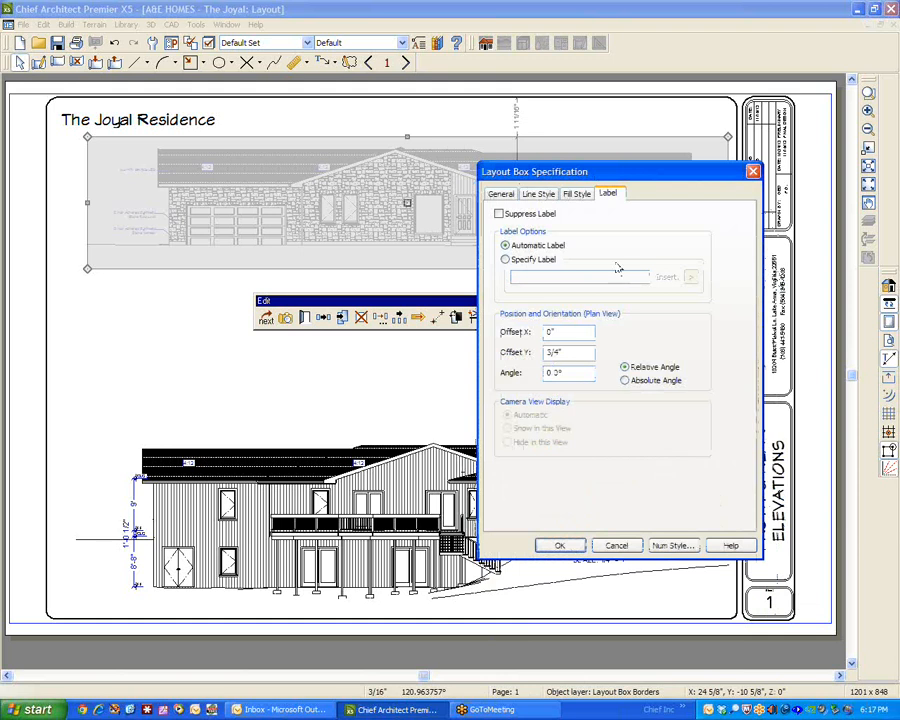
click(499, 214)
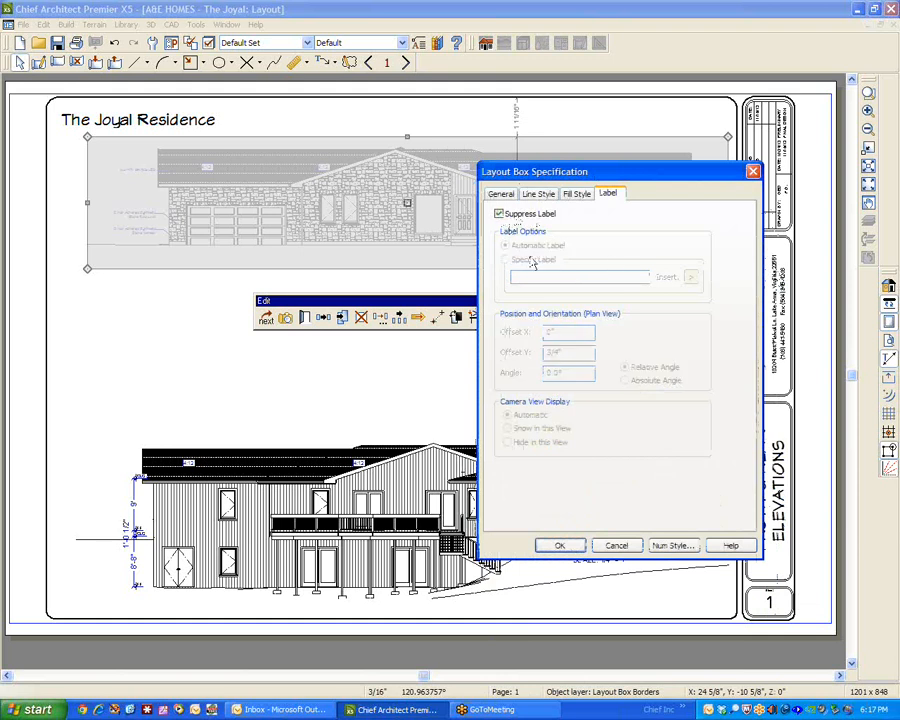
click(560, 545)
Turn off label suppression for the front elevation layout box and give it the specified label FRONT ELEVATION.
drag(454, 302, 447, 414)
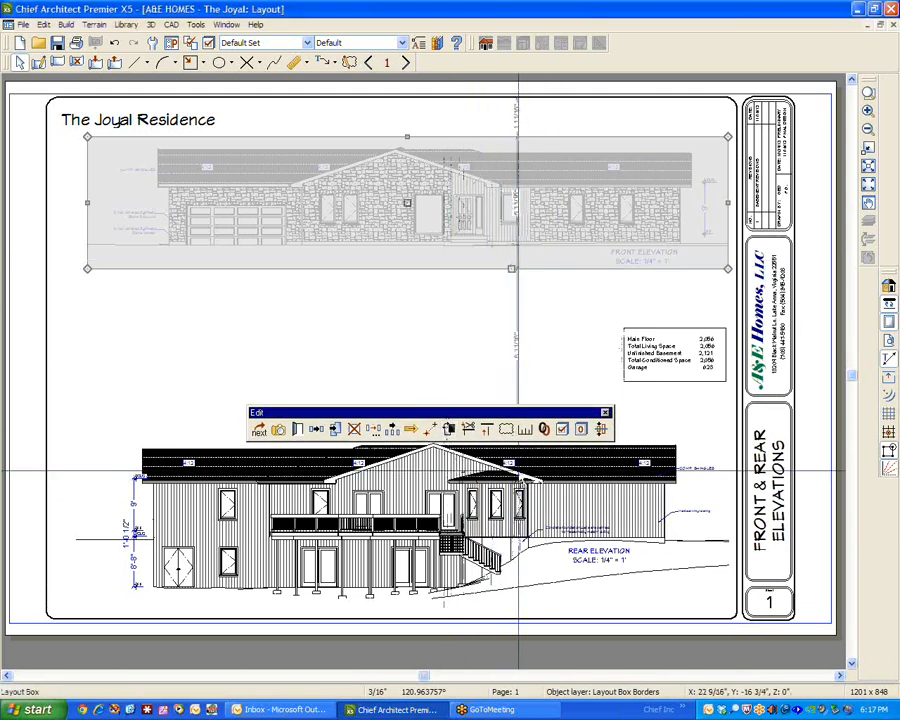
click(297, 430)
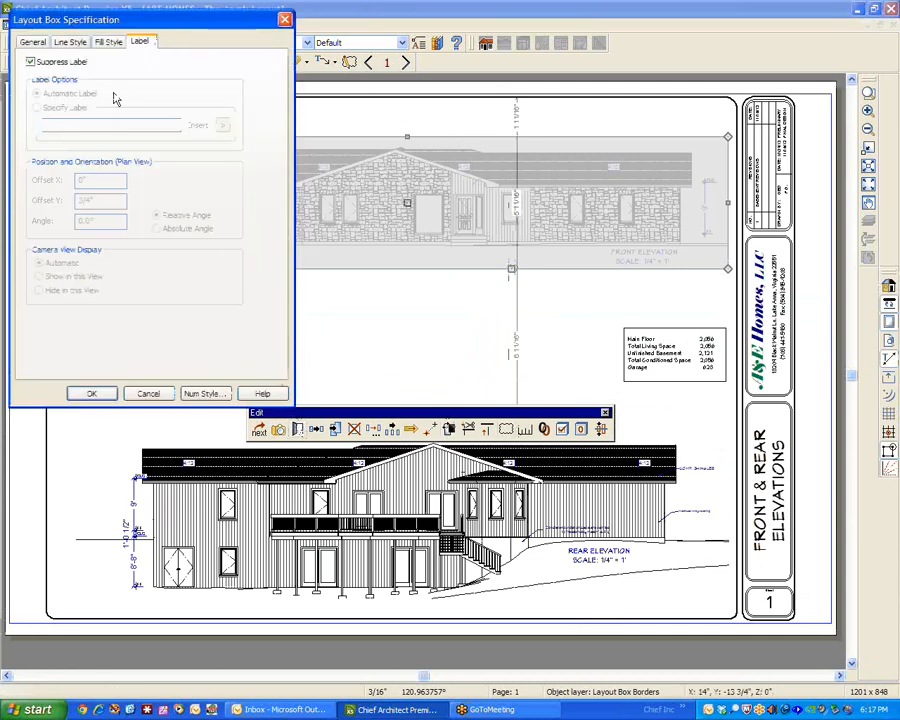
click(44, 63)
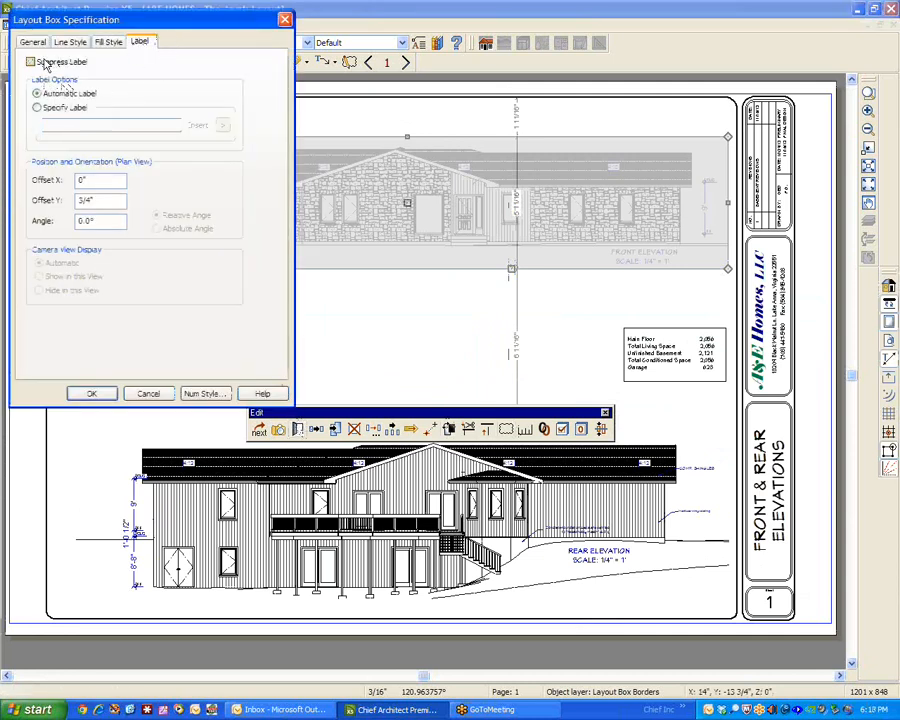
click(55, 107)
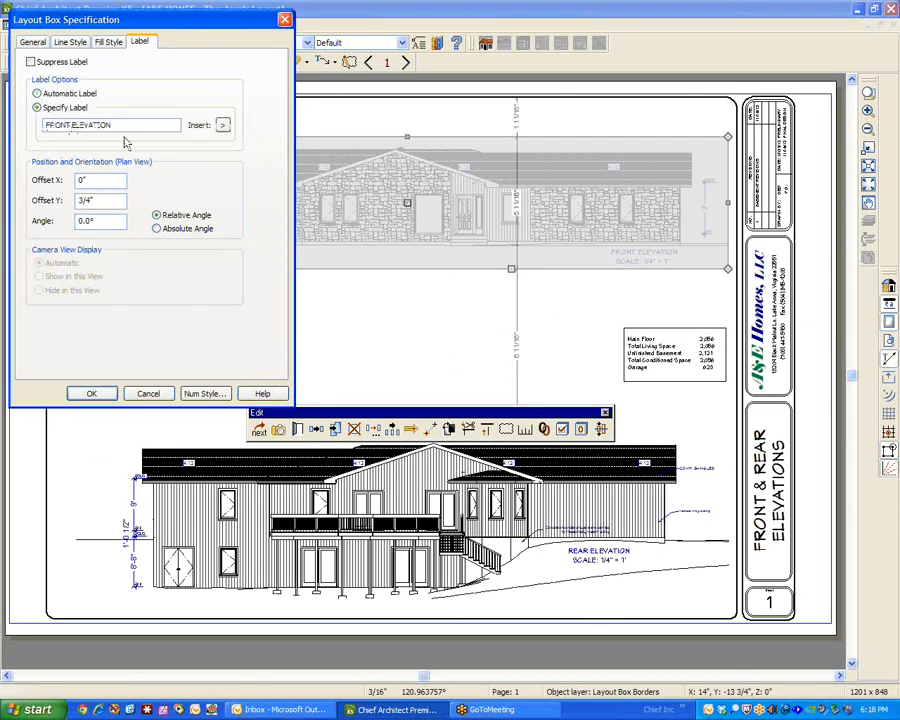
mouse_move(187, 26)
mouse_down()
mouse_move(247, 53)
mouse_move(460, 217)
mouse_move(466, 242)
mouse_up()
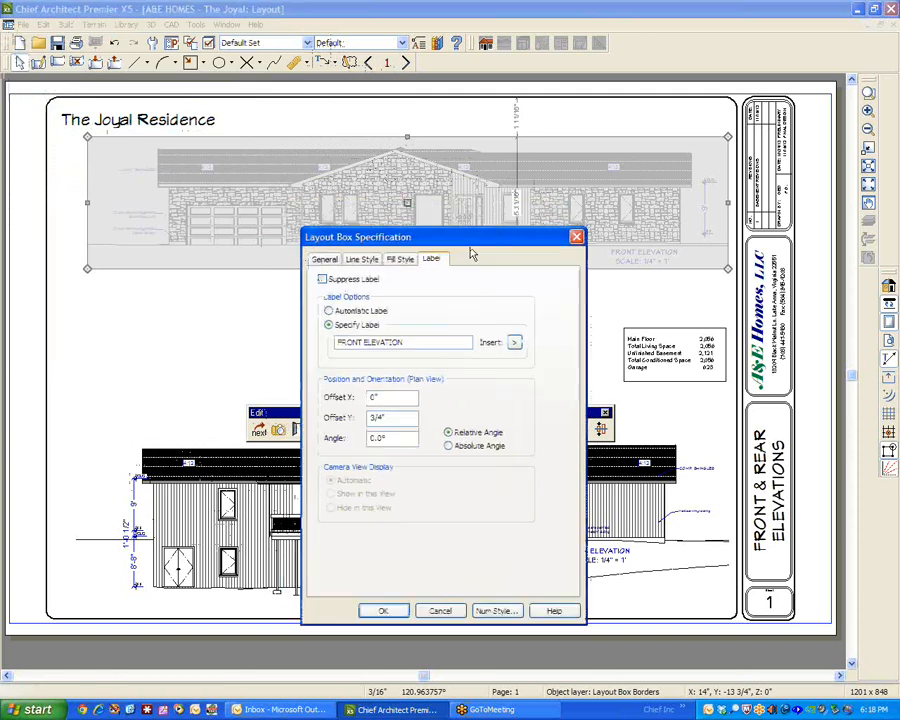
click(376, 604)
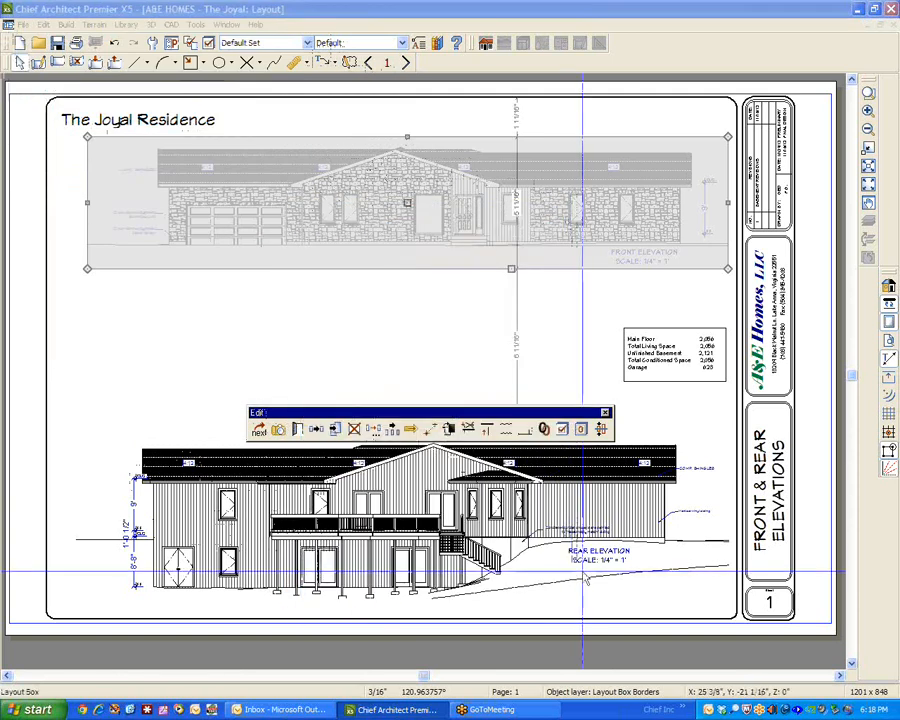
click(440, 350)
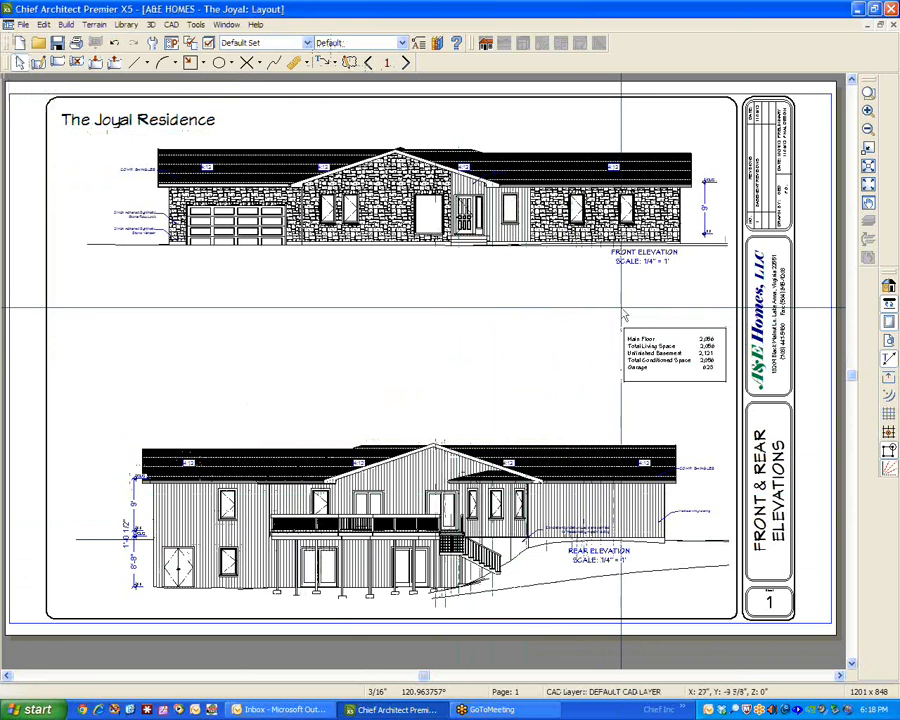
Open the front elevation's source view from its layout box, view the whole elevation, and close it without updating the layout.
click(655, 258)
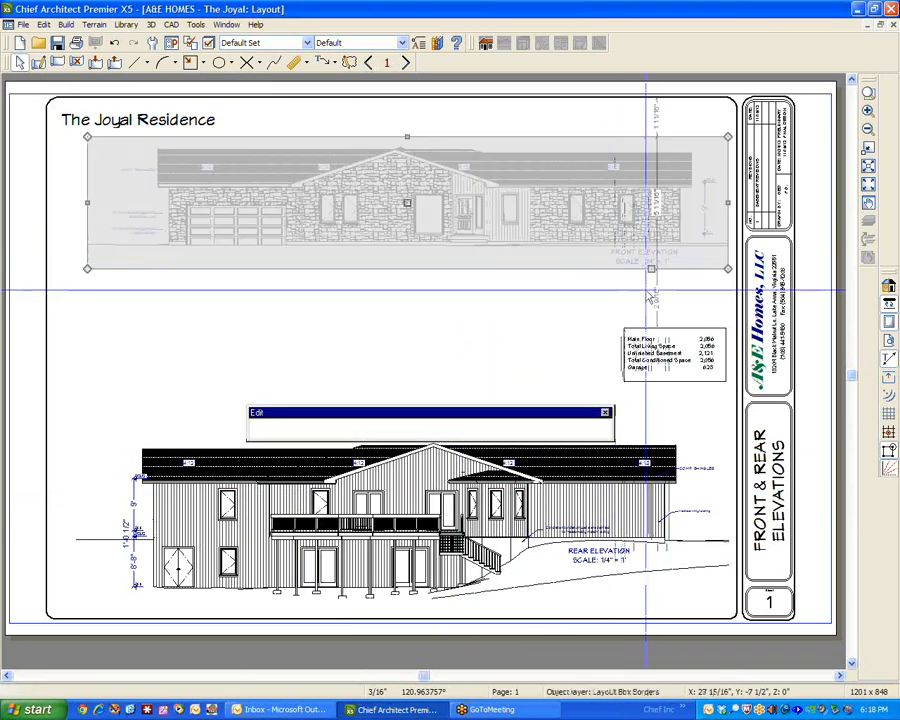
double_click(495, 188)
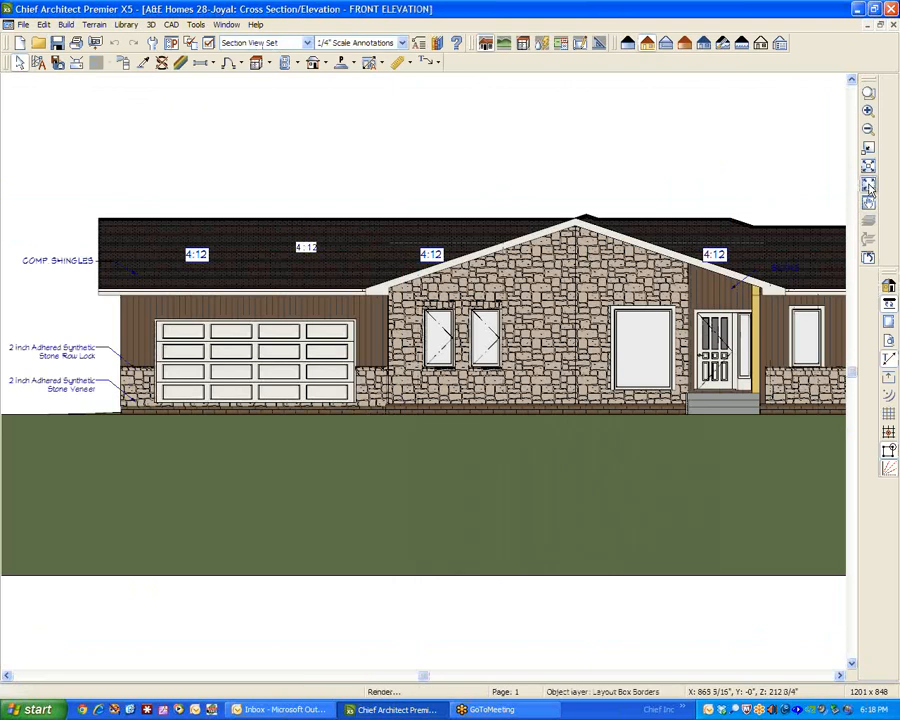
click(868, 185)
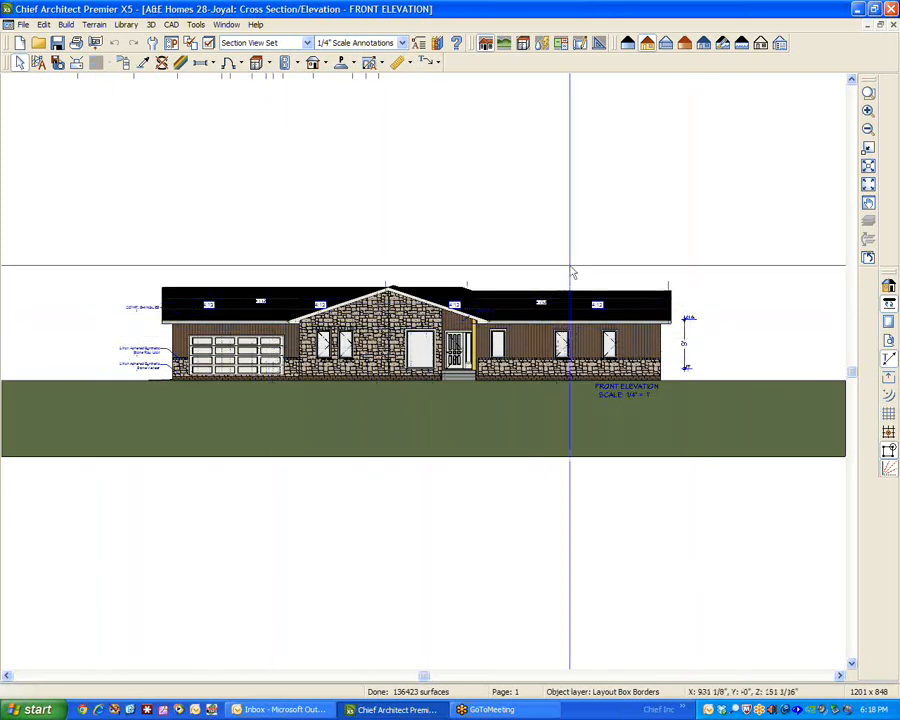
click(893, 26)
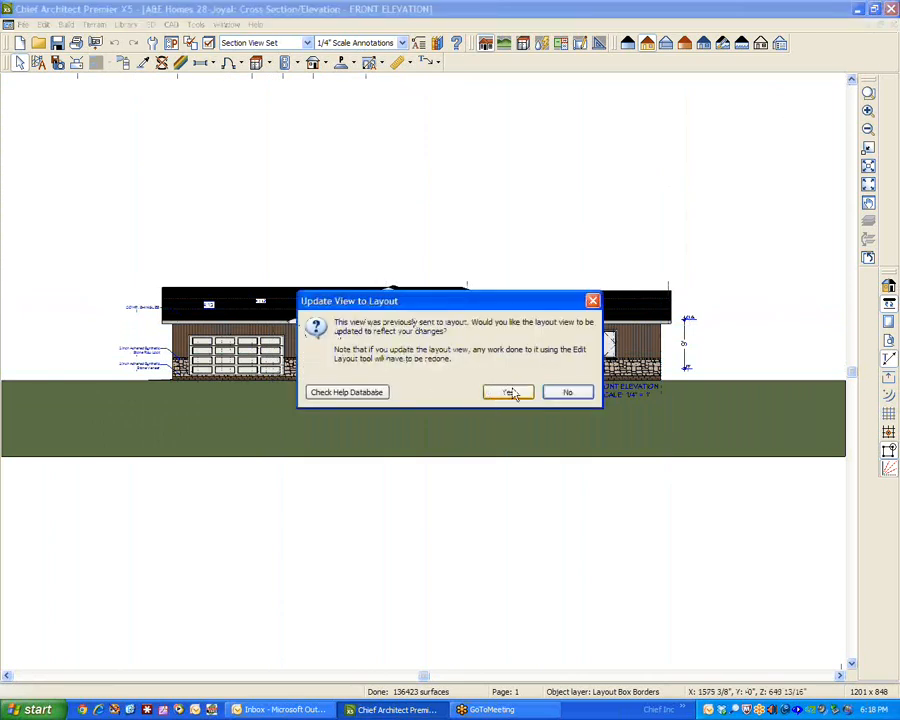
click(578, 395)
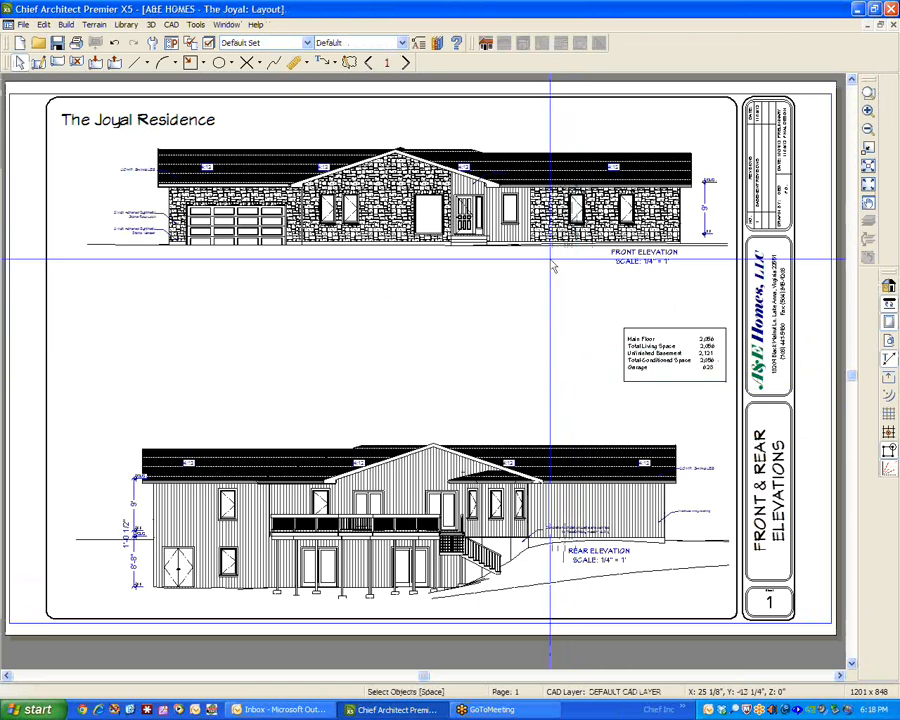
click(414, 200)
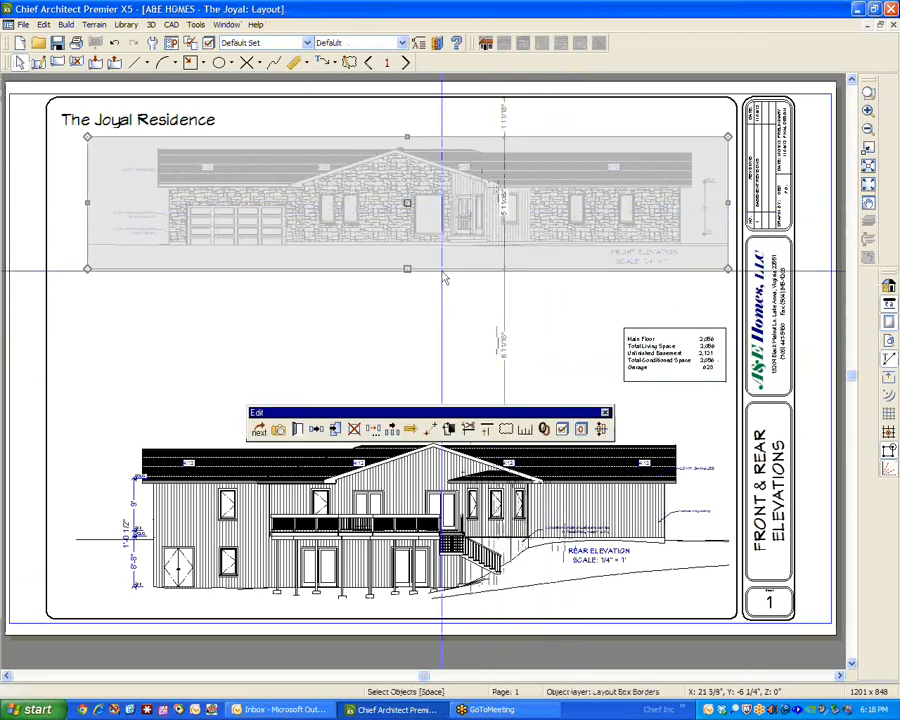
click(414, 320)
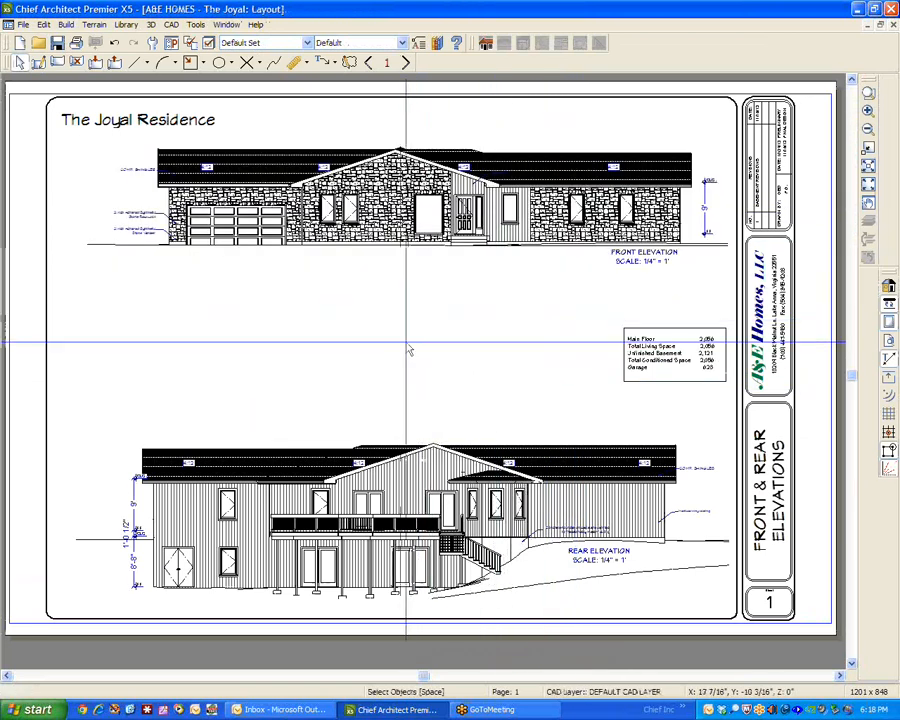
Switch the rear elevation layout box from an automatic label to the specified label REAR ELEVATION.
click(460, 460)
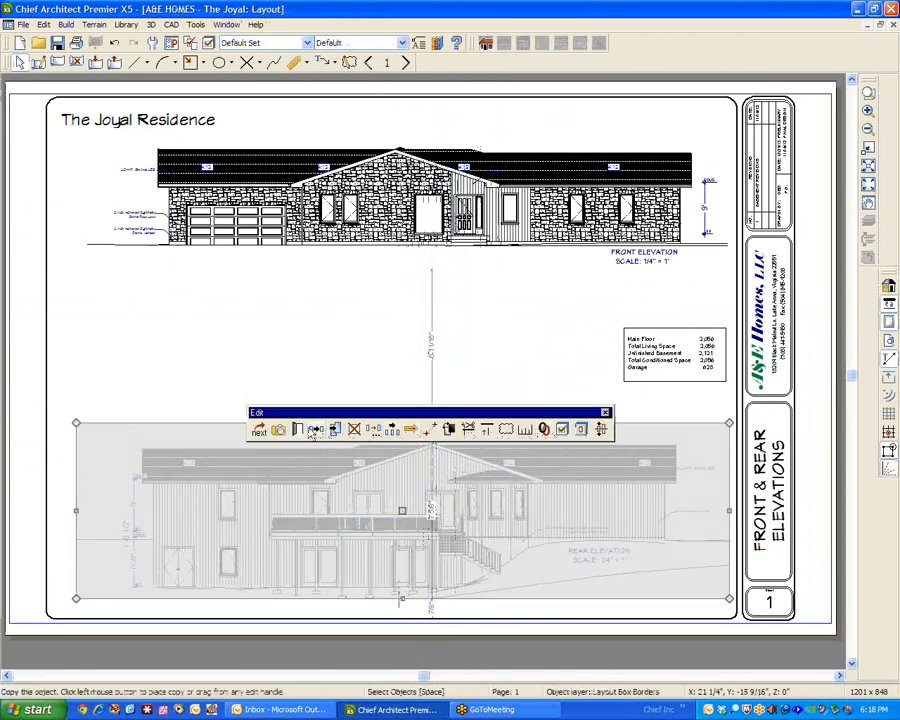
click(278, 429)
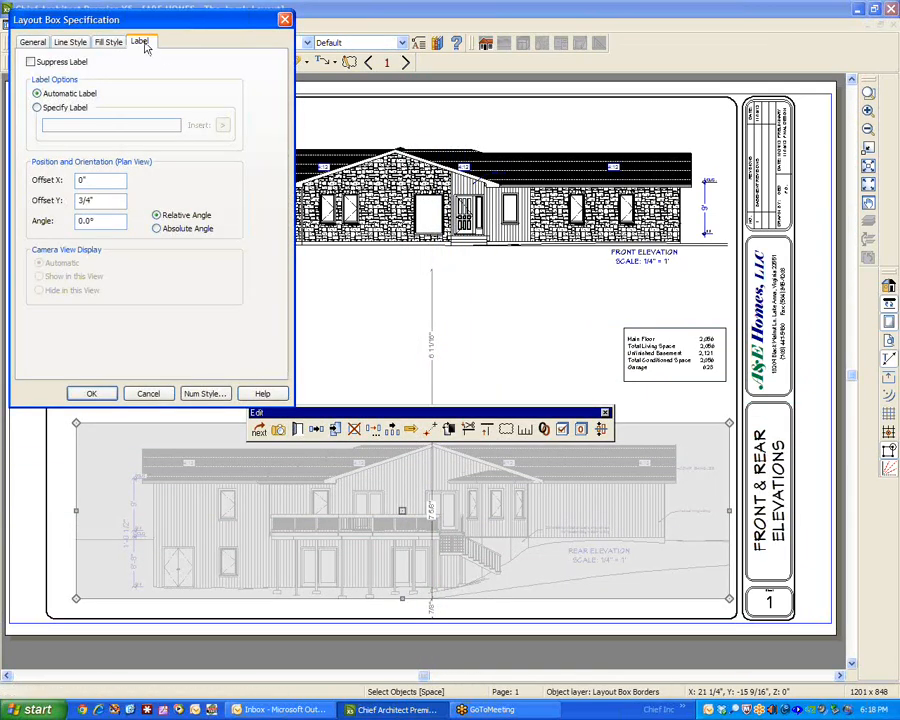
click(37, 108)
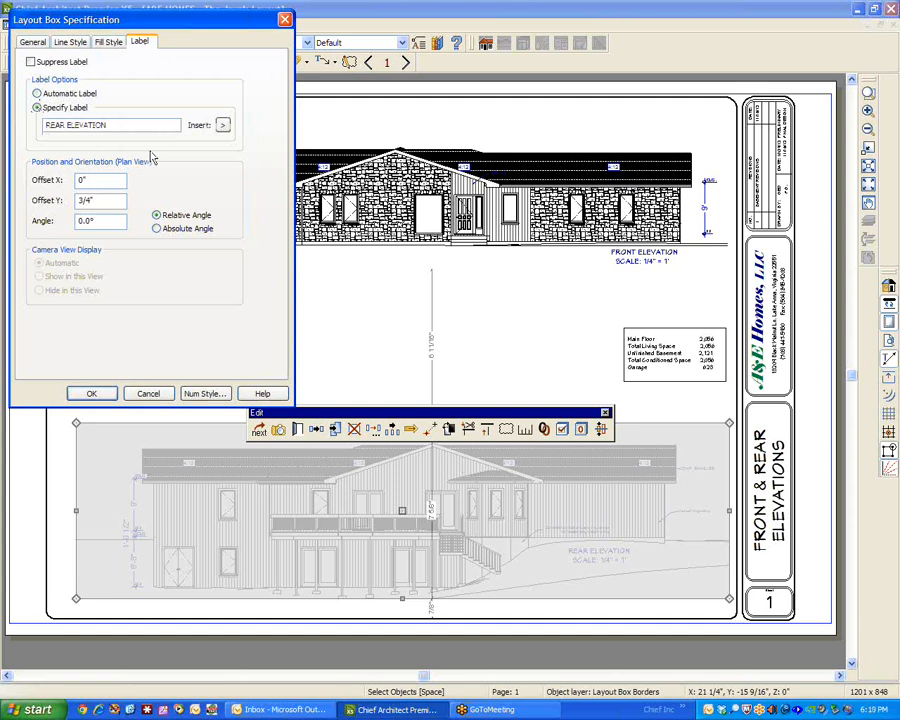
click(93, 393)
click(388, 642)
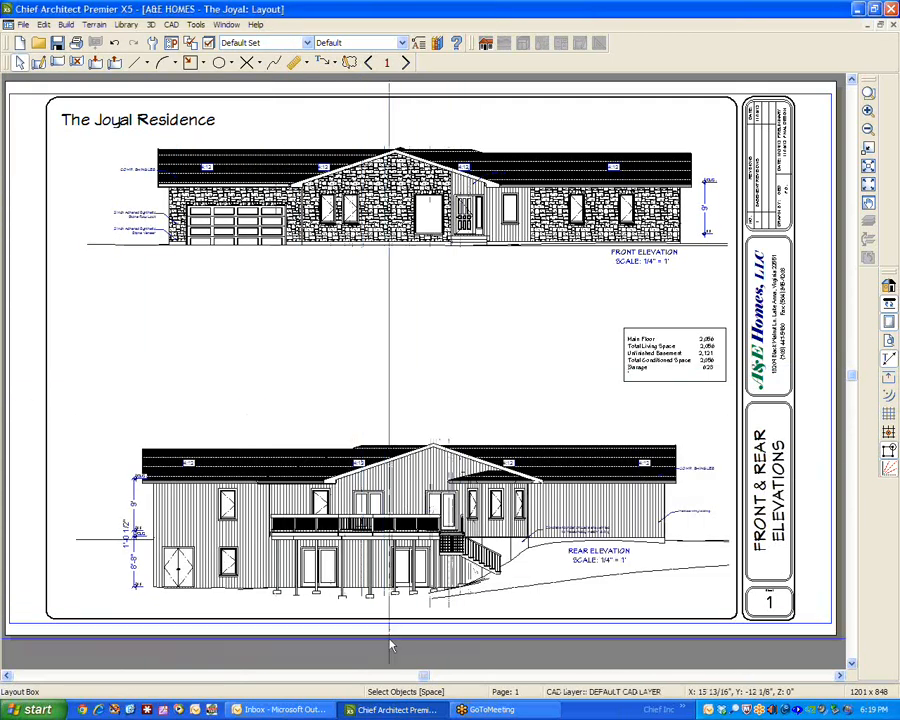
Go to layout page 2 and examine the label settings of the foundation plan's layout box, changing nothing.
click(854, 663)
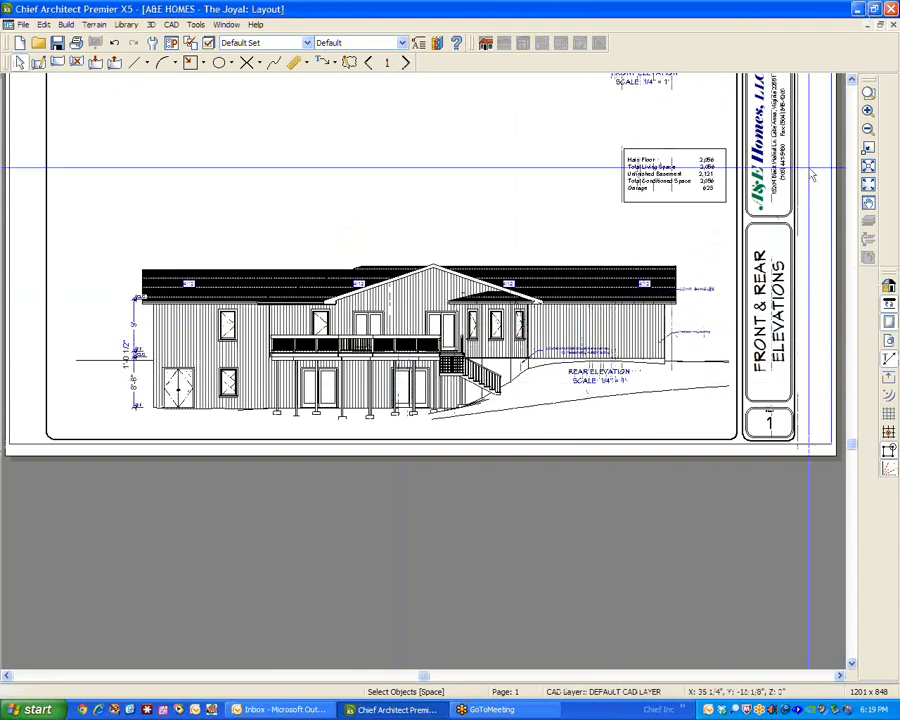
click(852, 79)
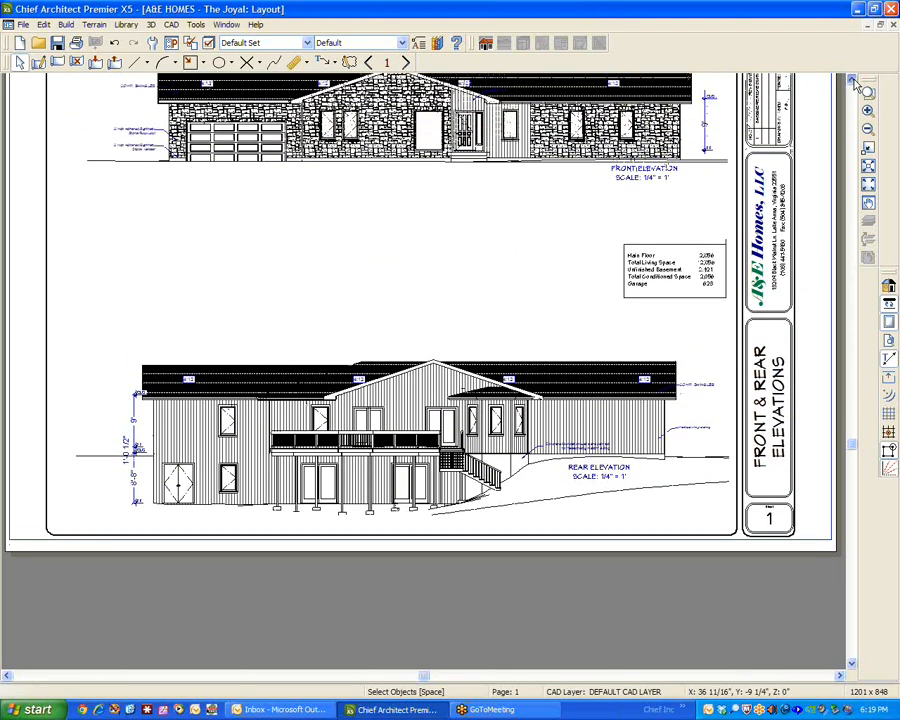
click(853, 80)
click(406, 63)
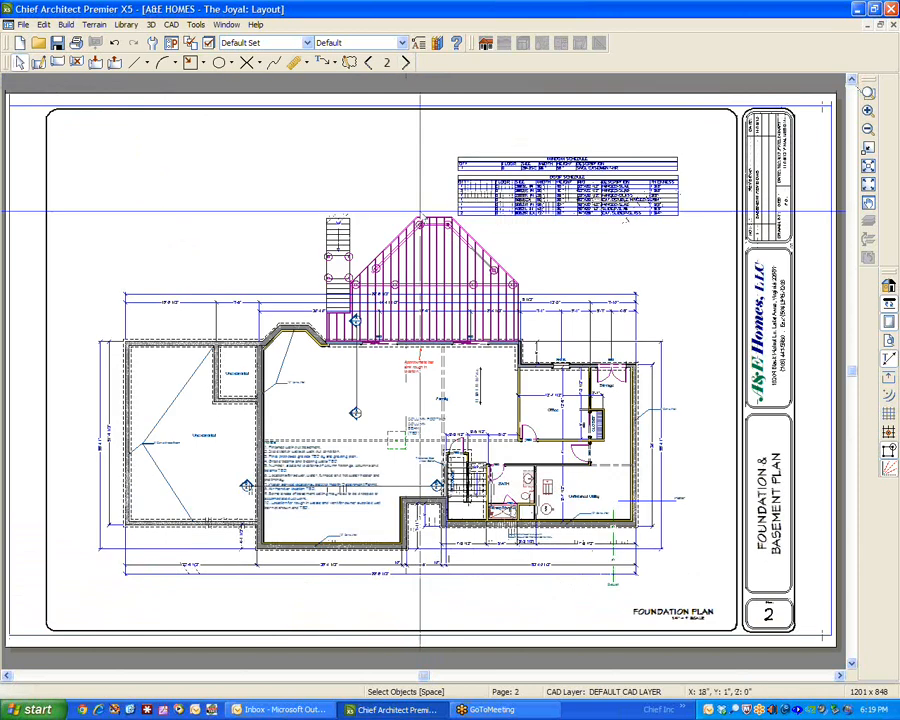
click(412, 450)
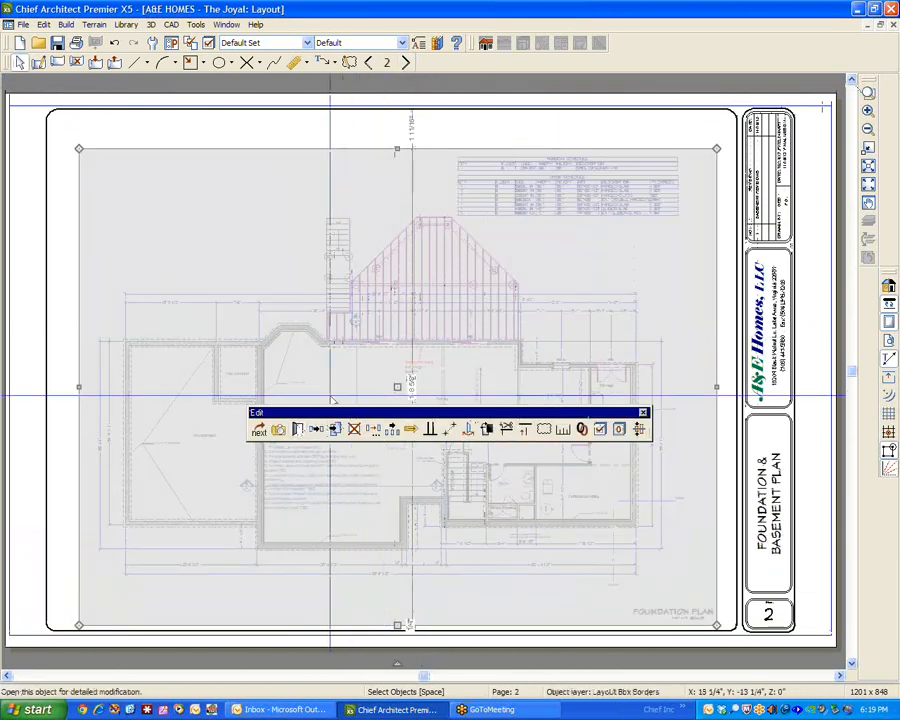
click(302, 430)
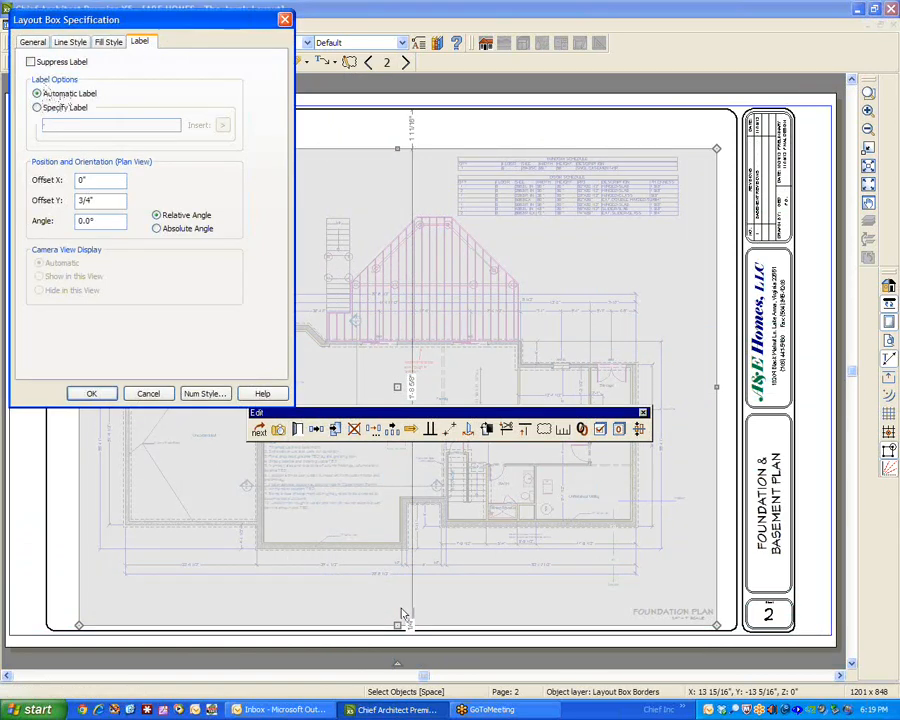
click(148, 393)
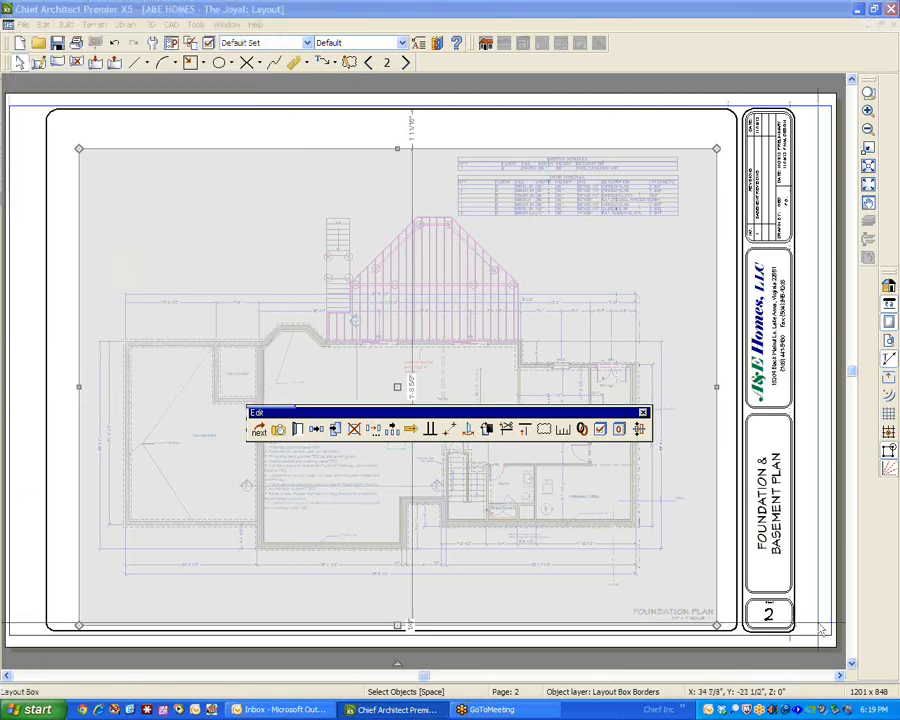
Close the current layout without saving its changes.
scroll(853, 670, down, 5)
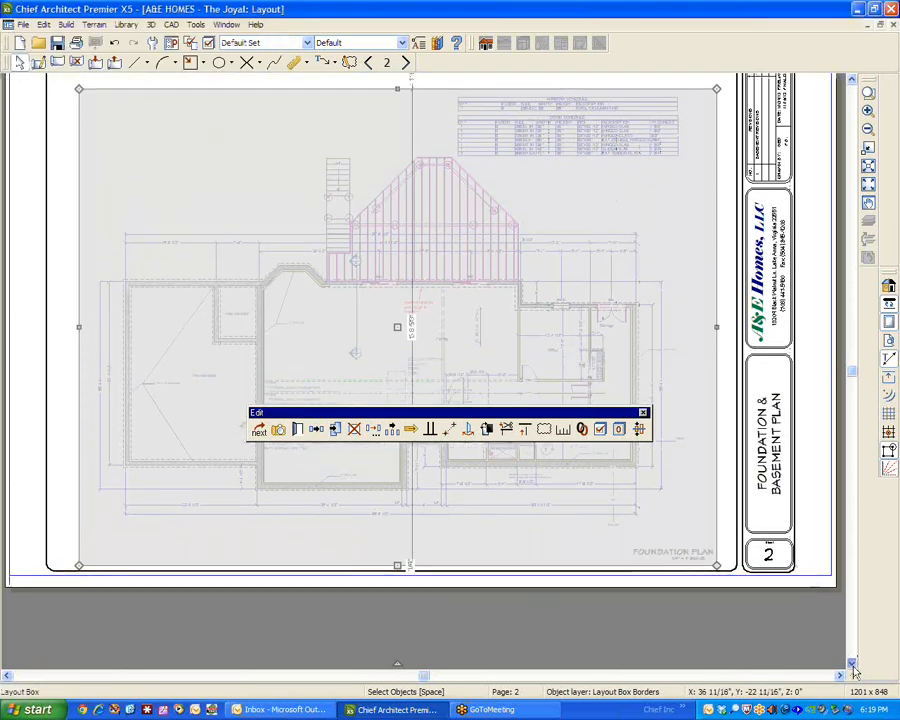
scroll(853, 670, down, 3)
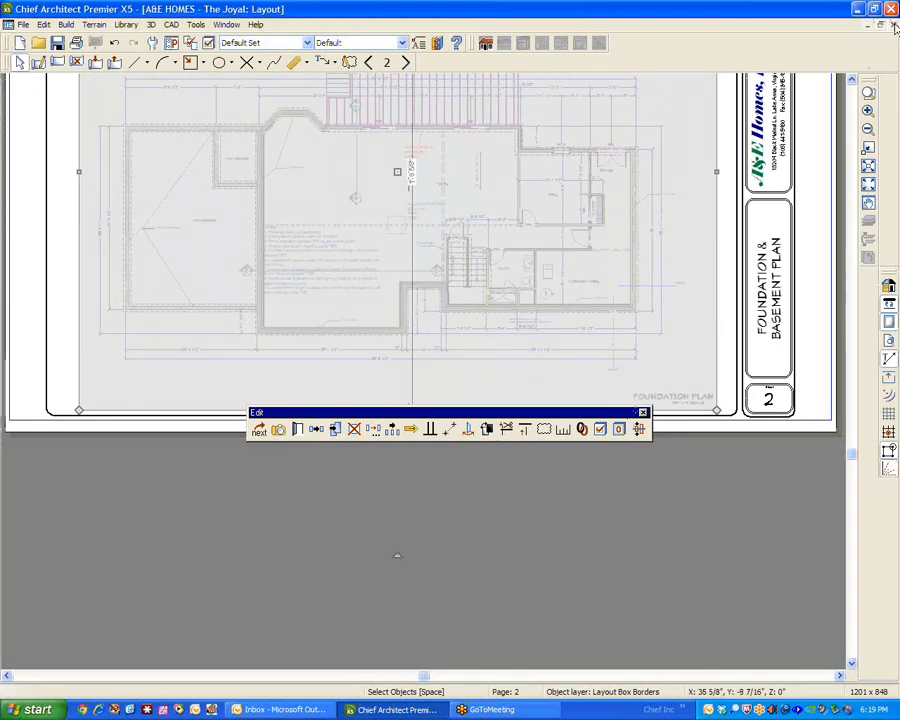
click(893, 25)
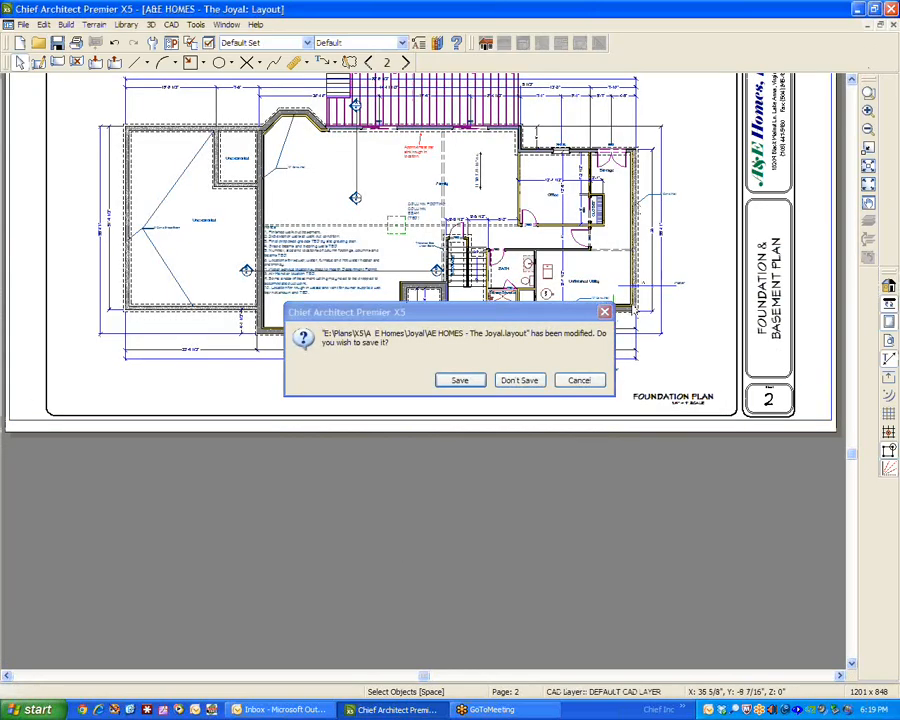
click(578, 382)
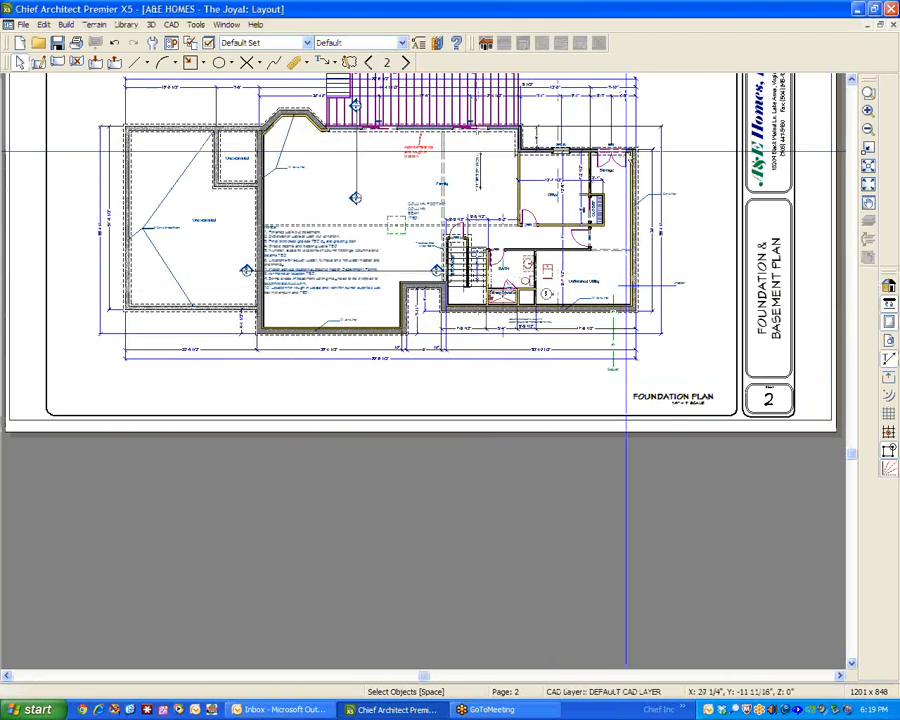
click(895, 28)
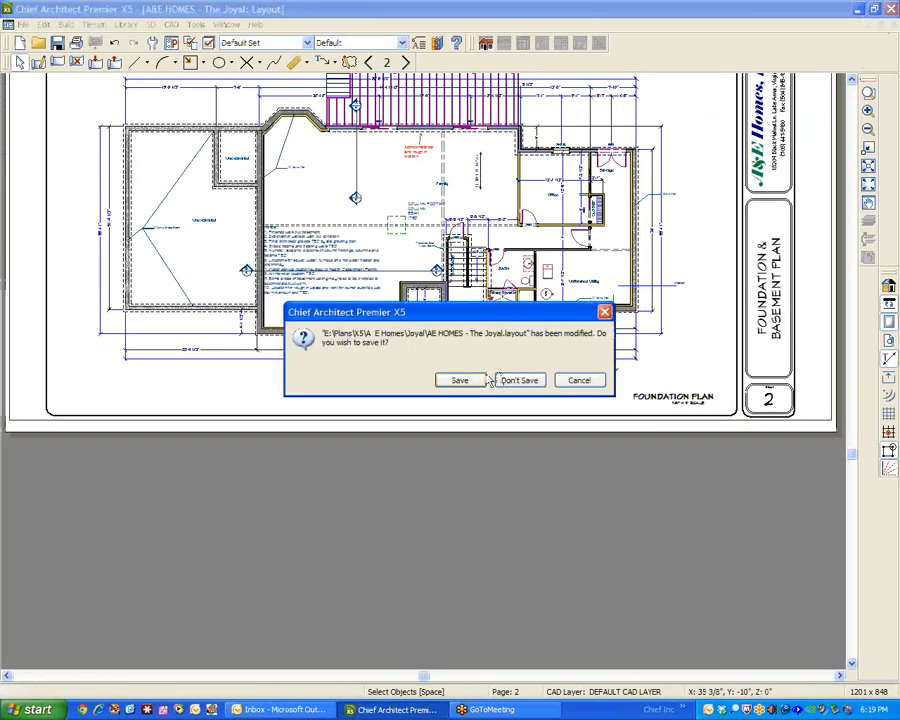
click(520, 380)
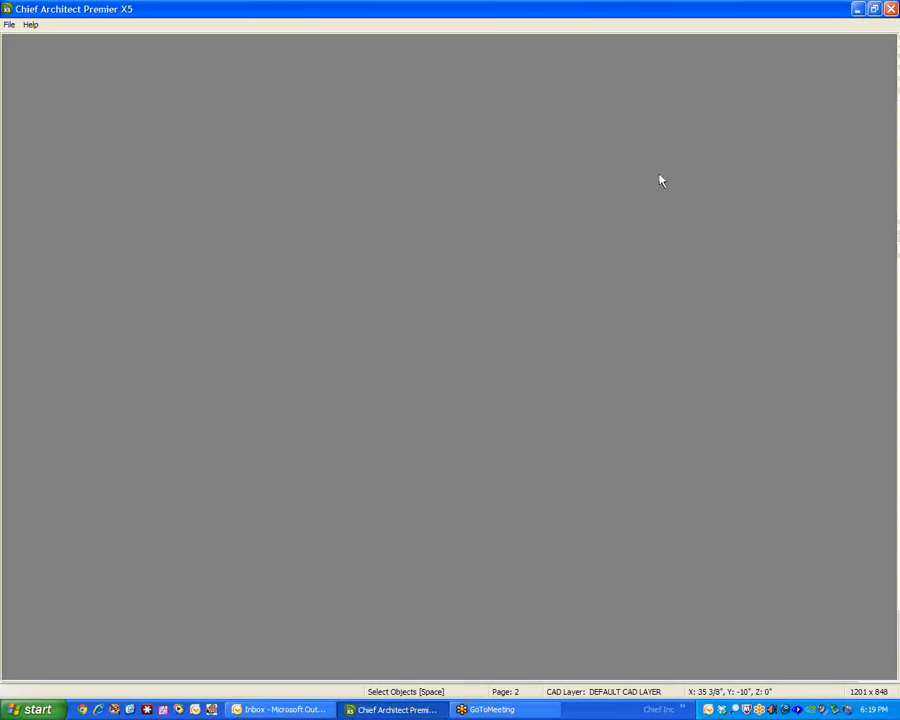
Browse for a layout file in the Plans\X5\RR folder on drive E: and arrange its folders by modified date.
click(9, 24)
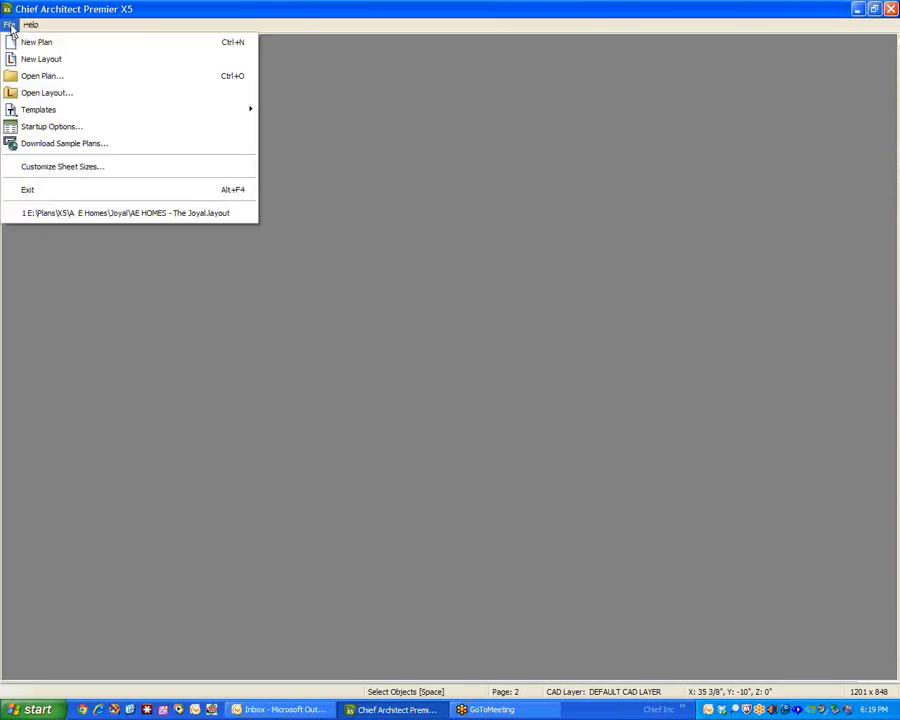
click(42, 92)
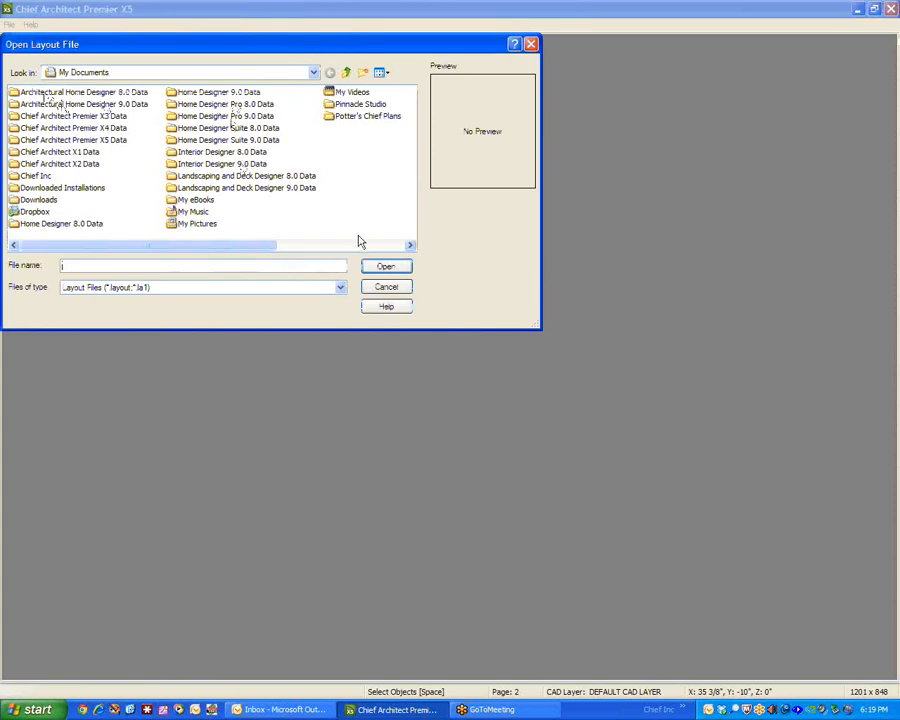
click(313, 72)
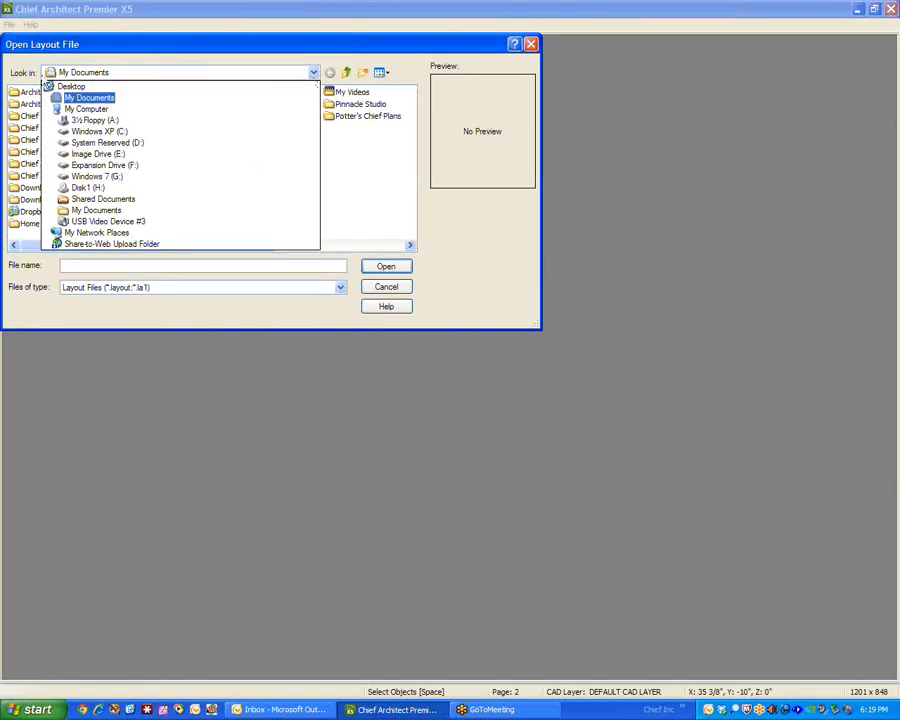
click(110, 155)
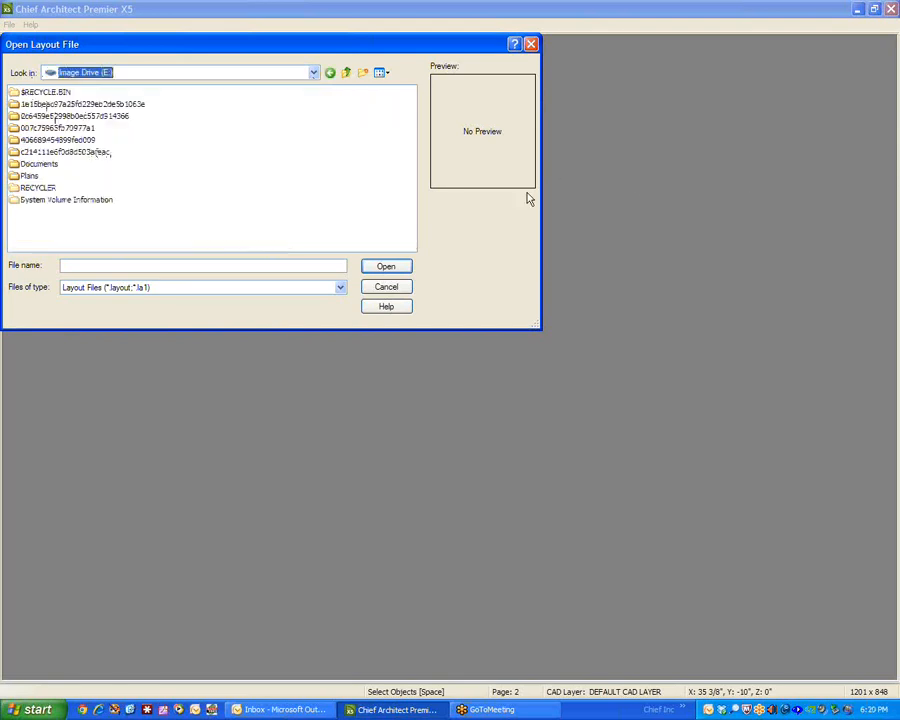
double_click(22, 177)
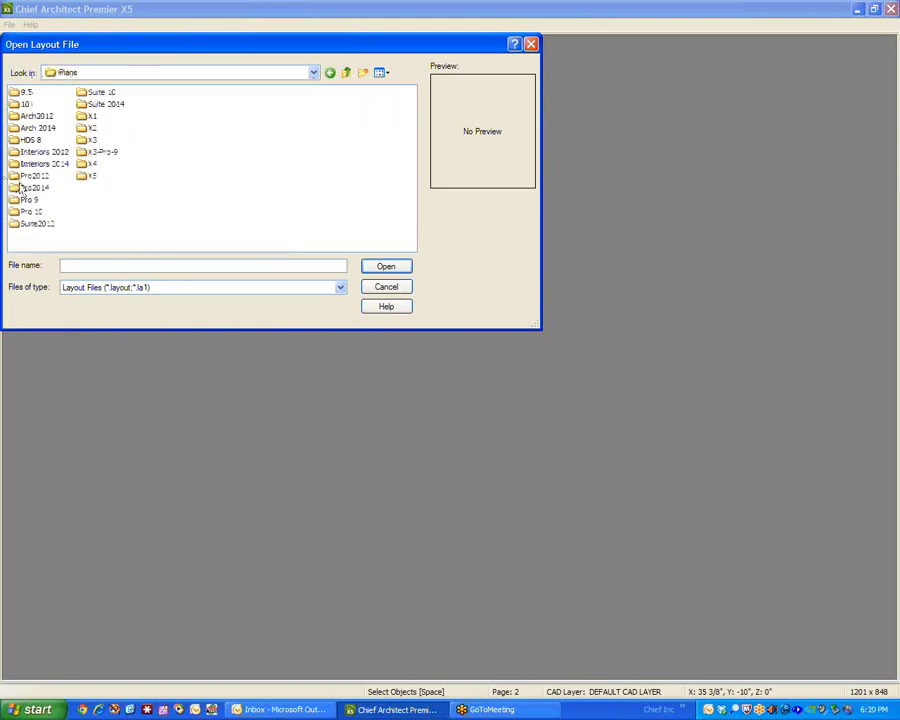
double_click(88, 177)
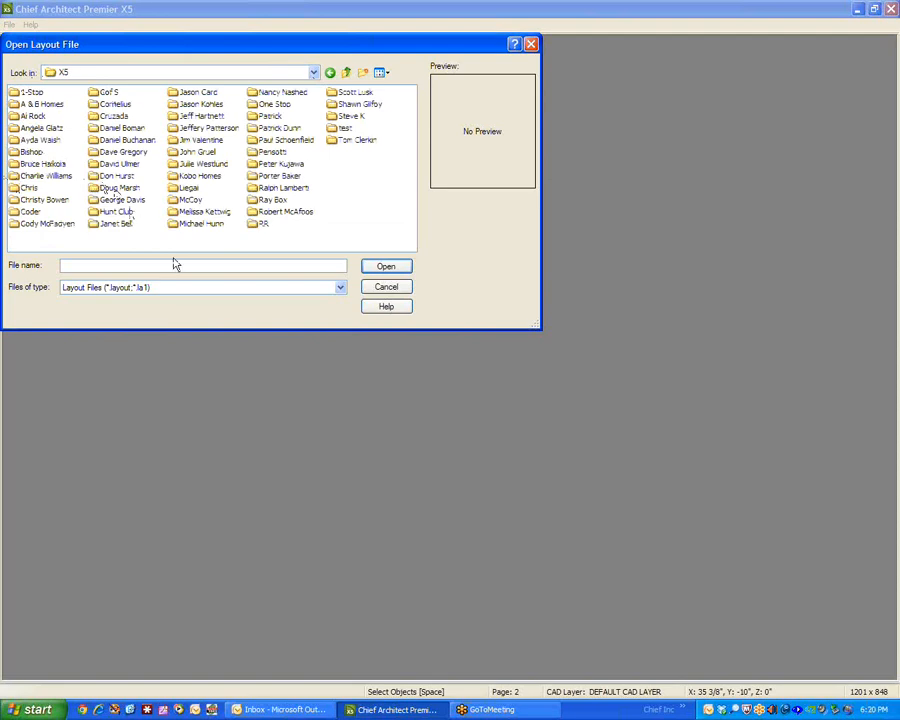
double_click(255, 225)
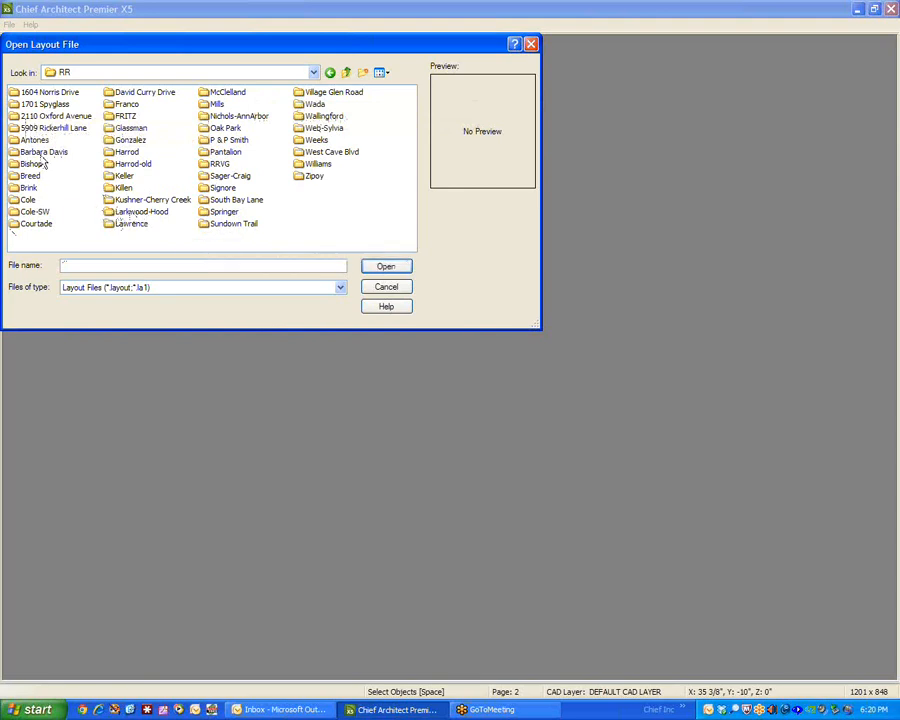
right_click(340, 221)
mouse_move(374, 267)
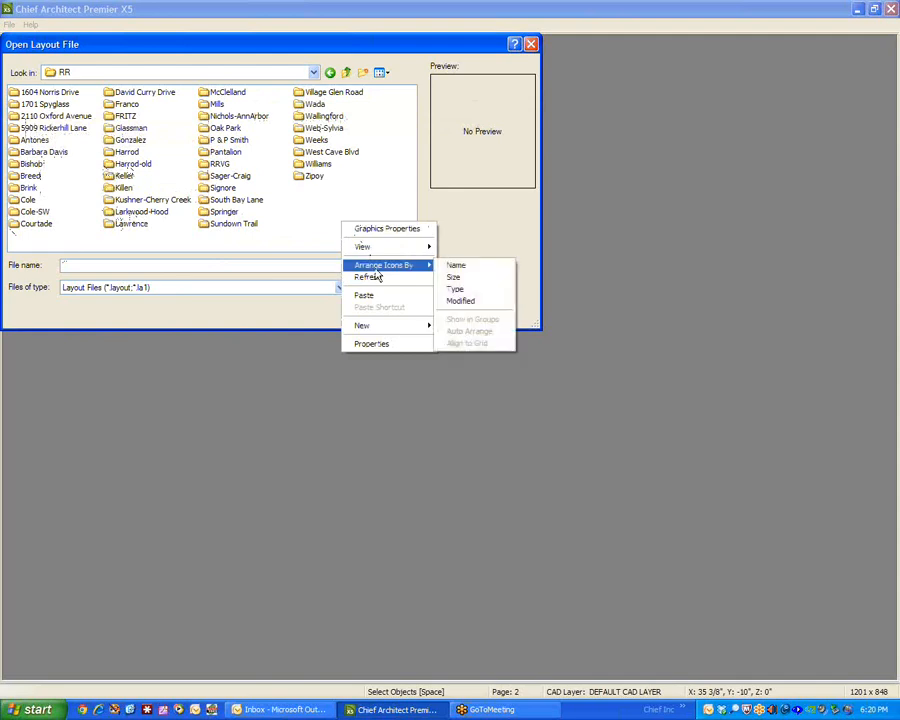
click(455, 301)
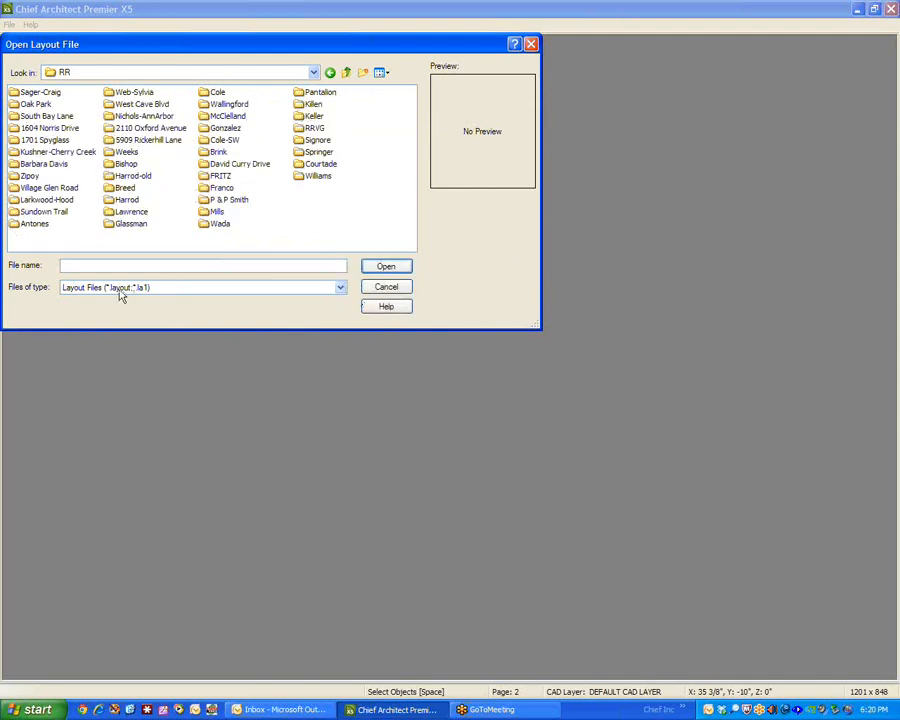
double_click(15, 95)
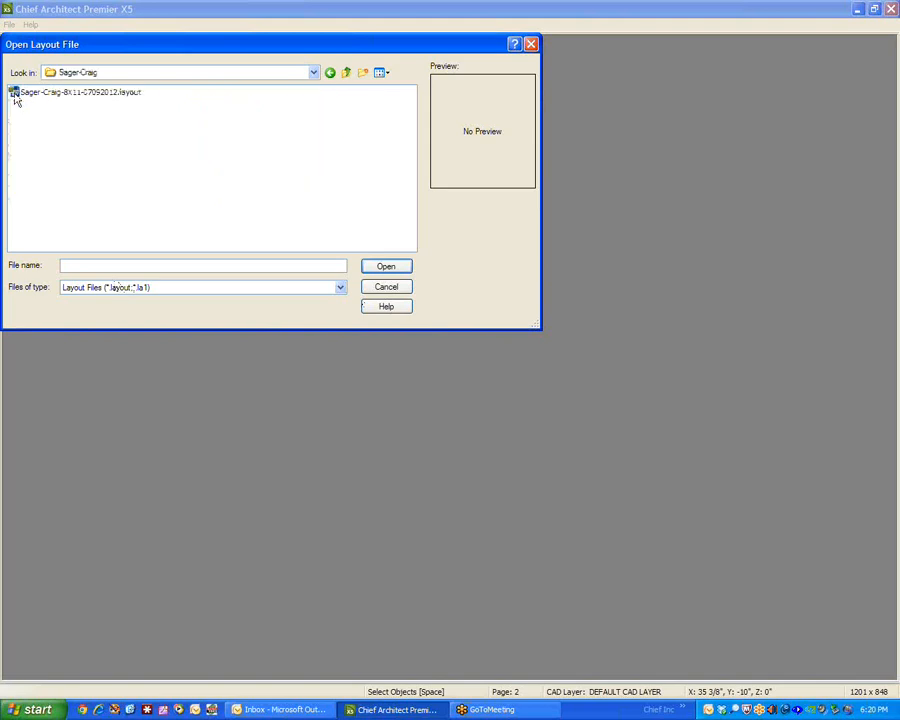
click(75, 95)
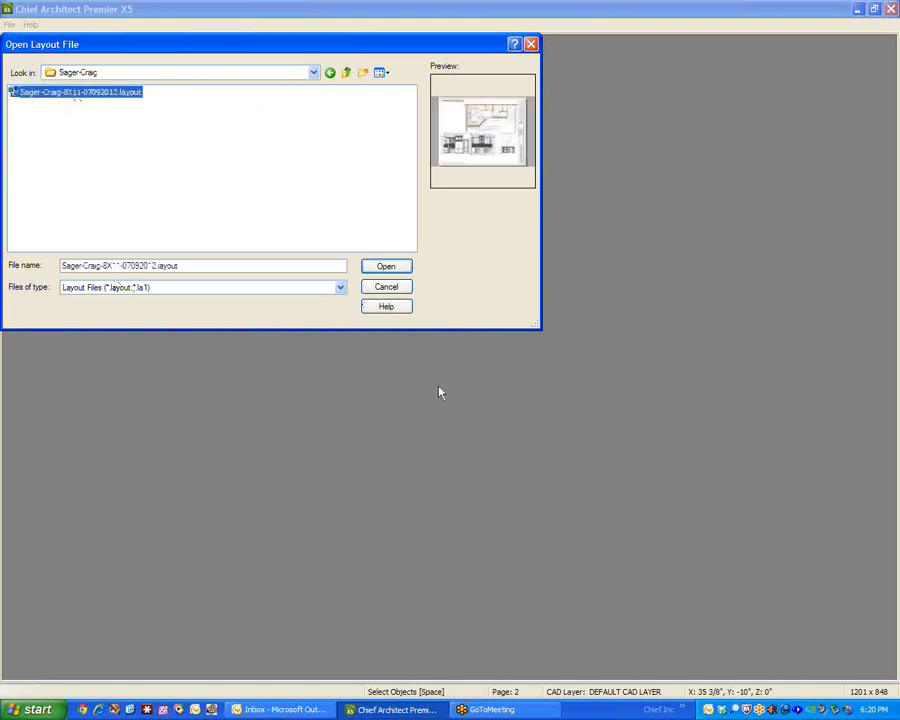
click(390, 267)
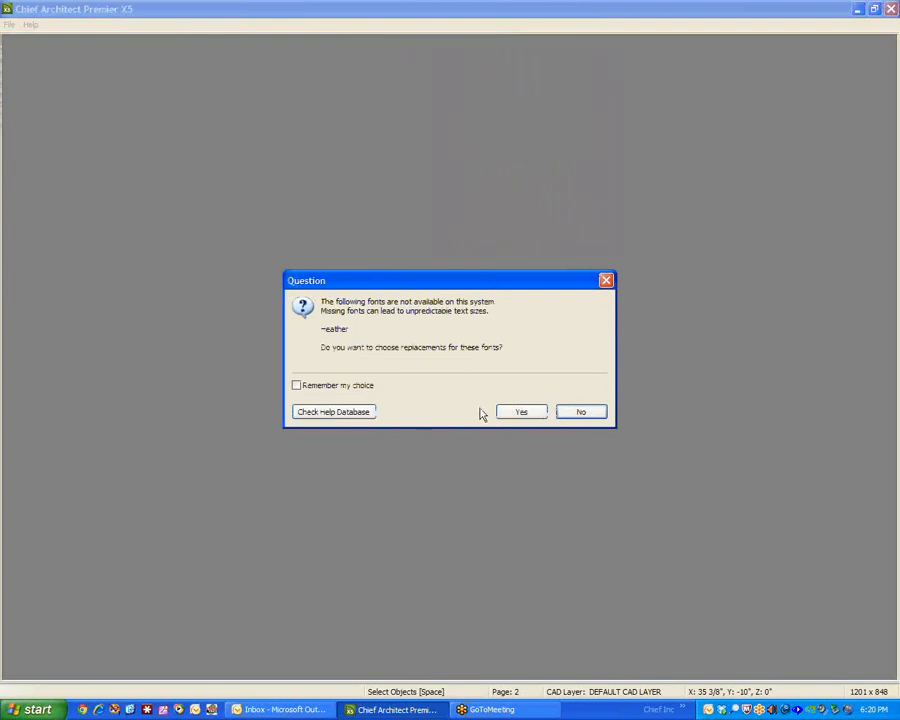
click(584, 418)
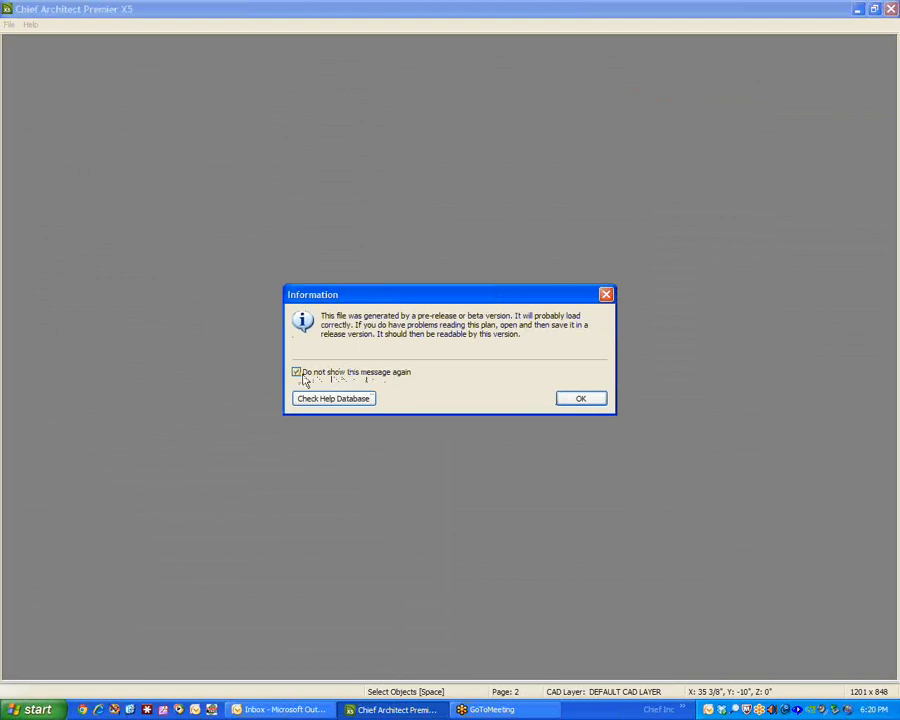
click(570, 399)
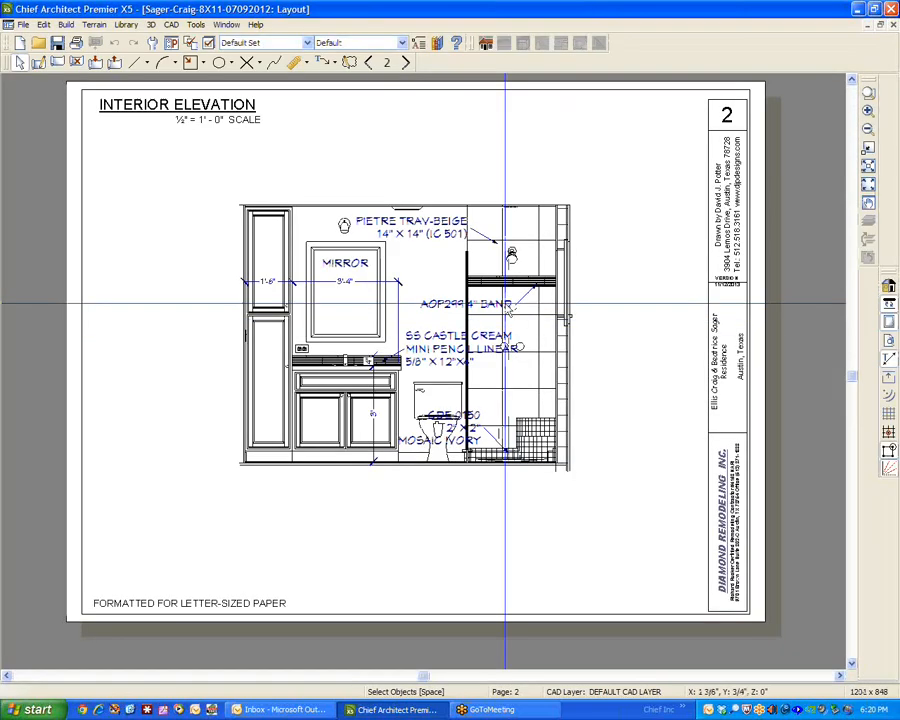
Examine the label settings of the interior elevation's layout box on page 2, changing nothing.
click(482, 352)
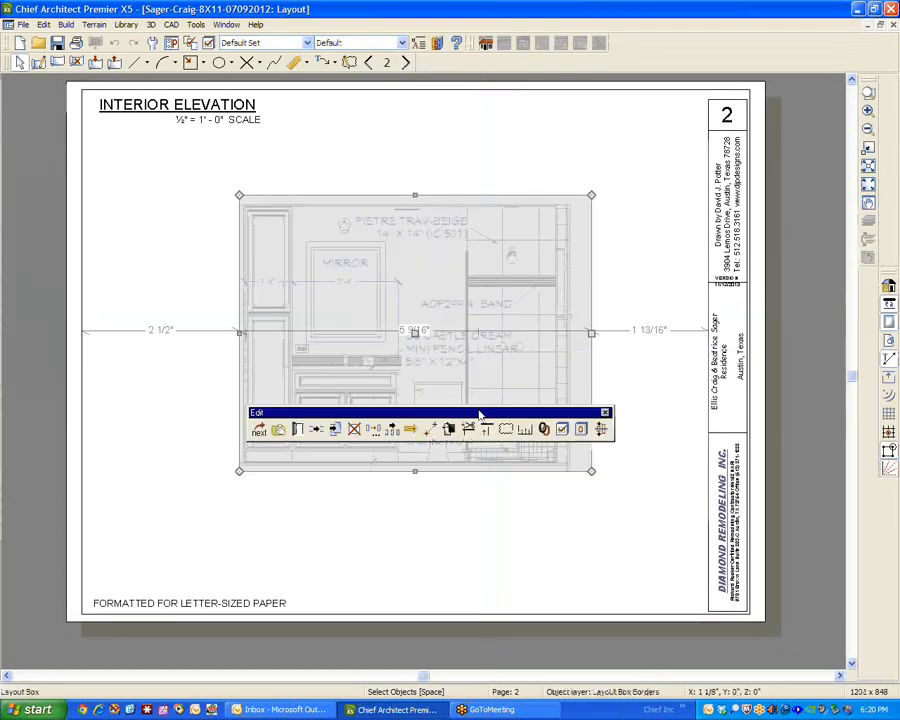
click(297, 431)
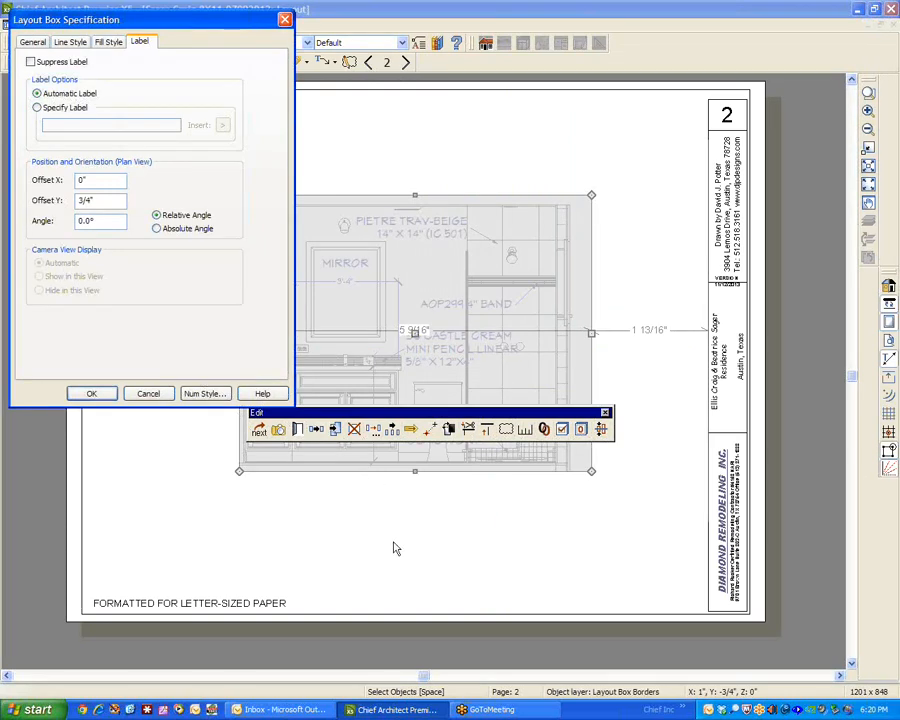
click(147, 393)
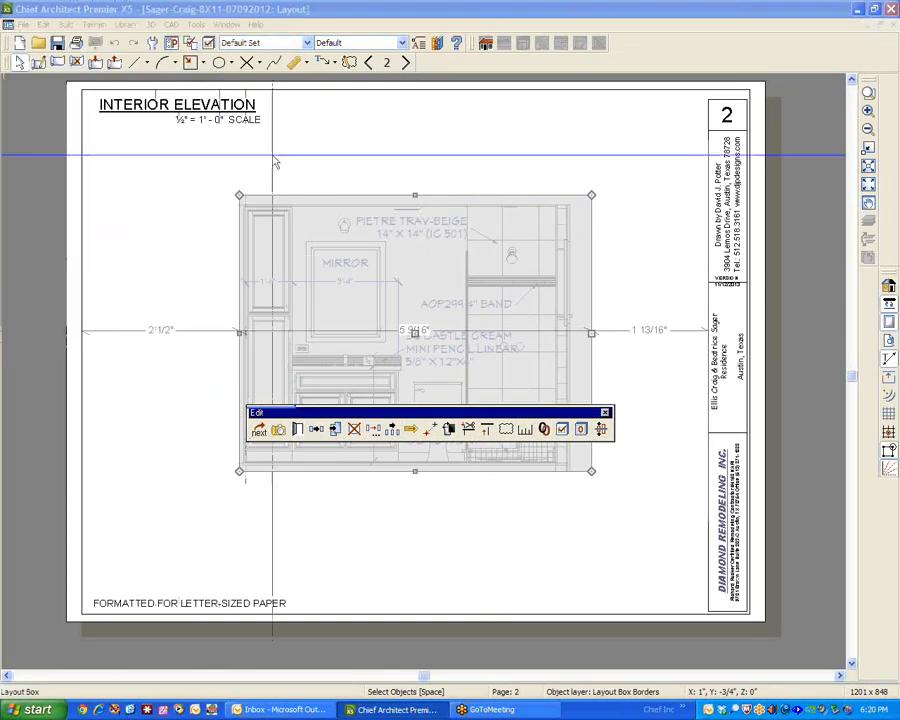
Look through layout pages 3 and 4, and go back to the remodel floor plan on page 1.
click(405, 63)
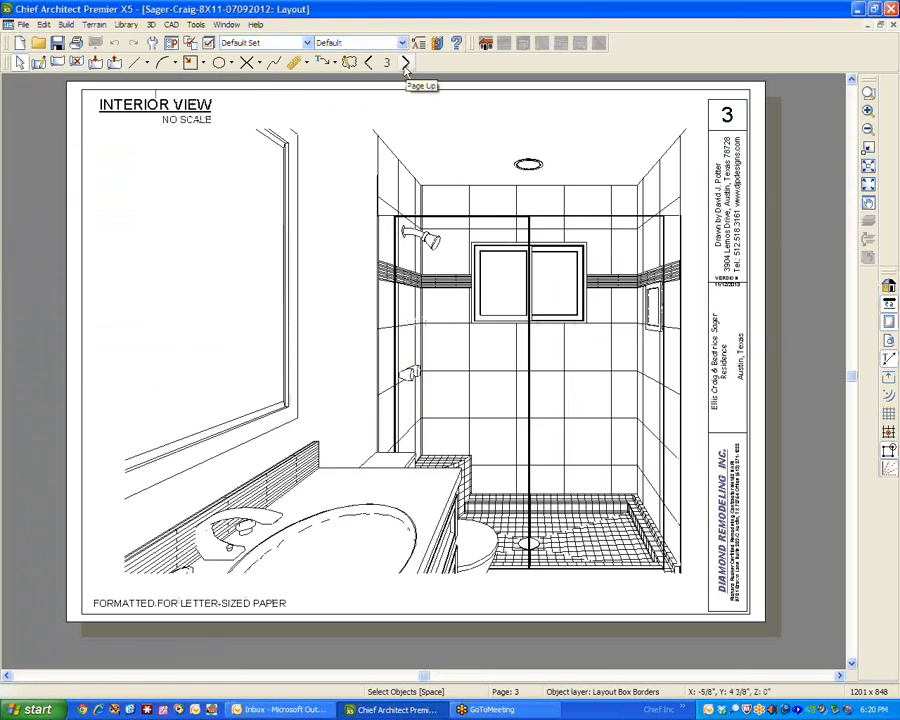
click(405, 63)
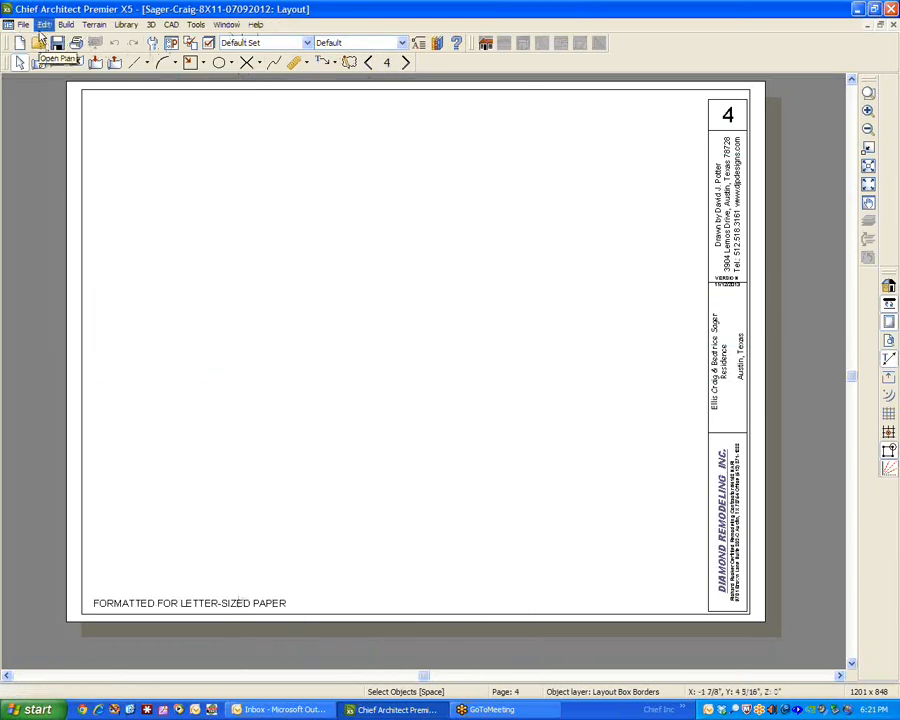
click(369, 63)
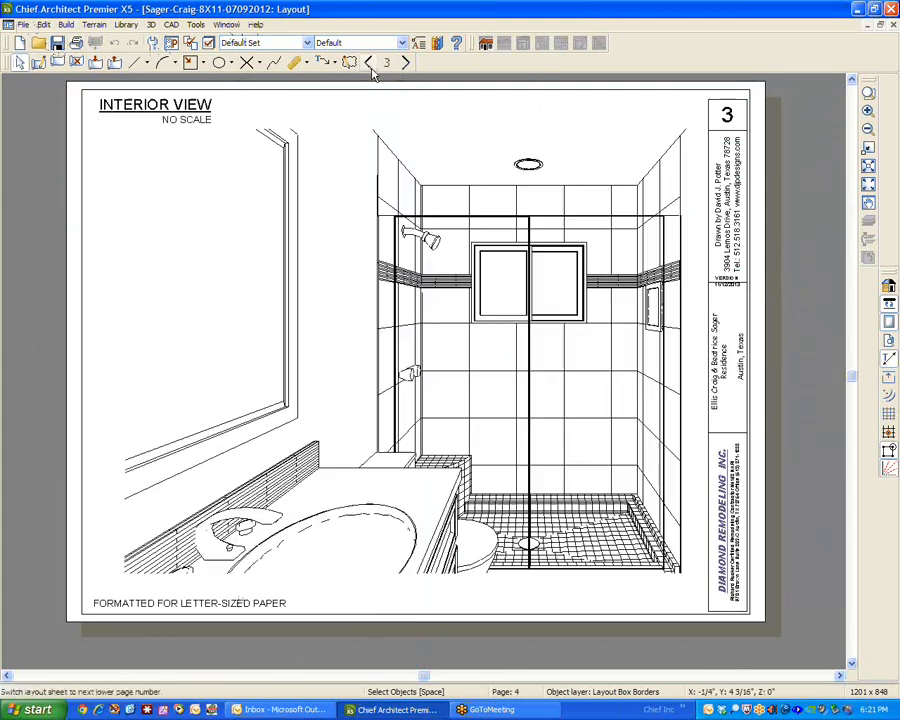
click(369, 63)
click(369, 63)
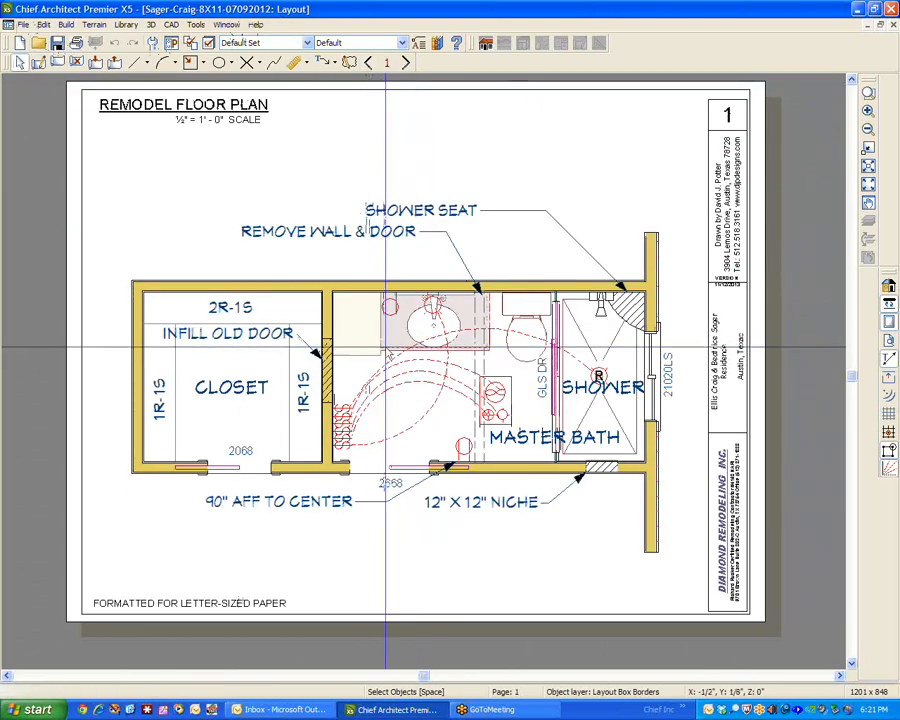
Open the remodel floor plan from its layout box and create a cross section/elevation view from the master bath toward its door wall.
double_click(384, 353)
scroll(568, 385, down, 1)
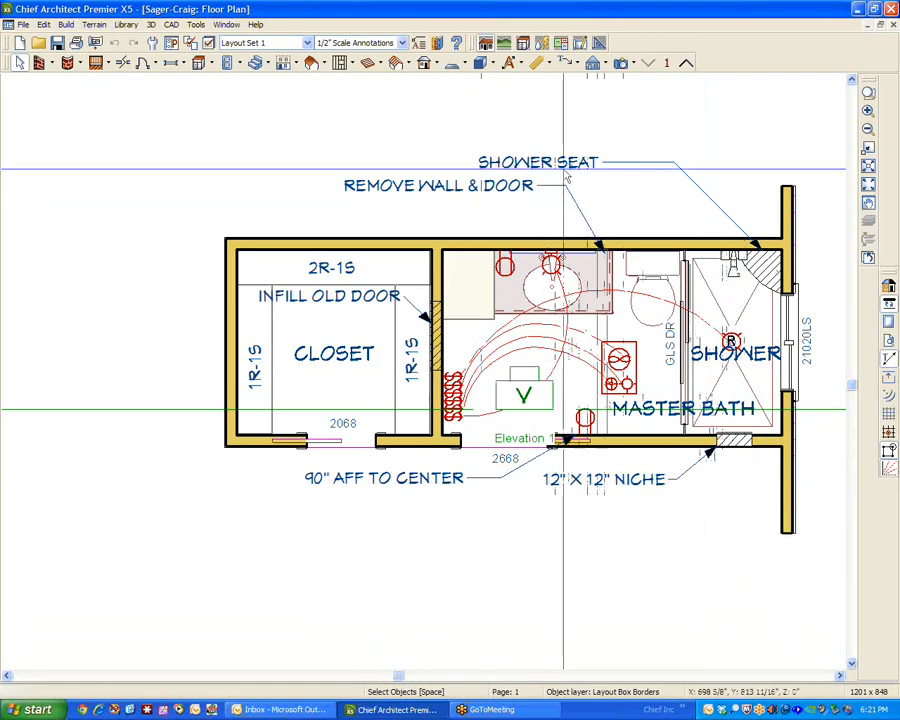
click(622, 64)
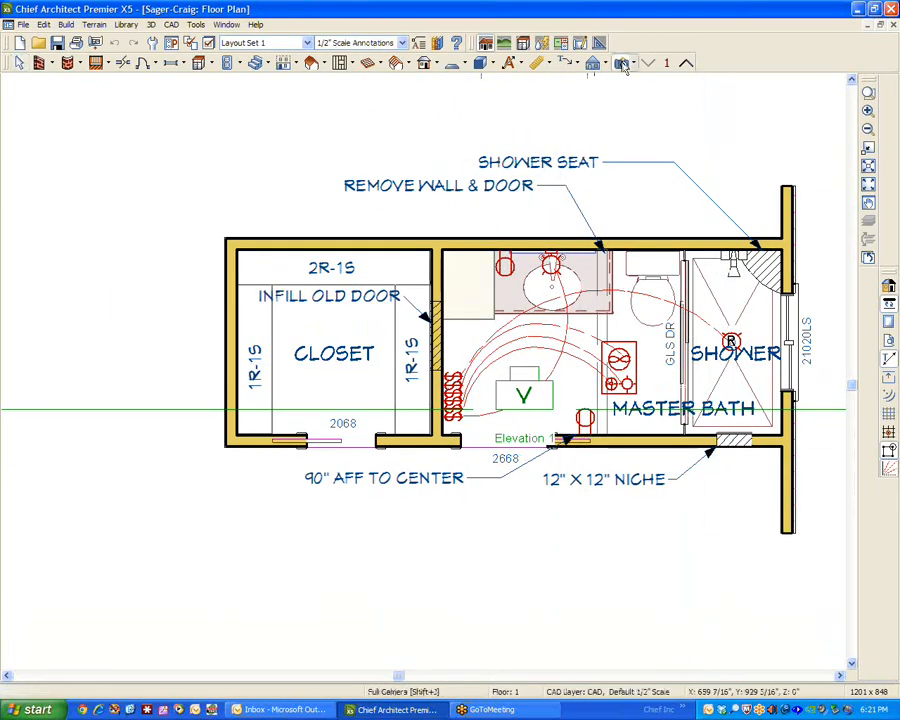
click(593, 63)
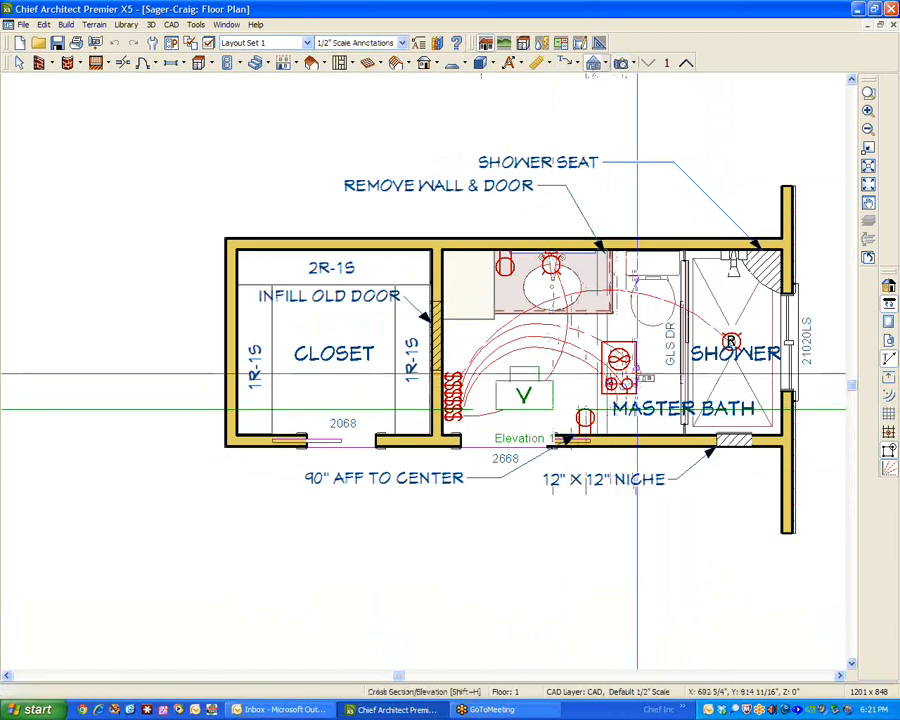
drag(622, 338, 622, 484)
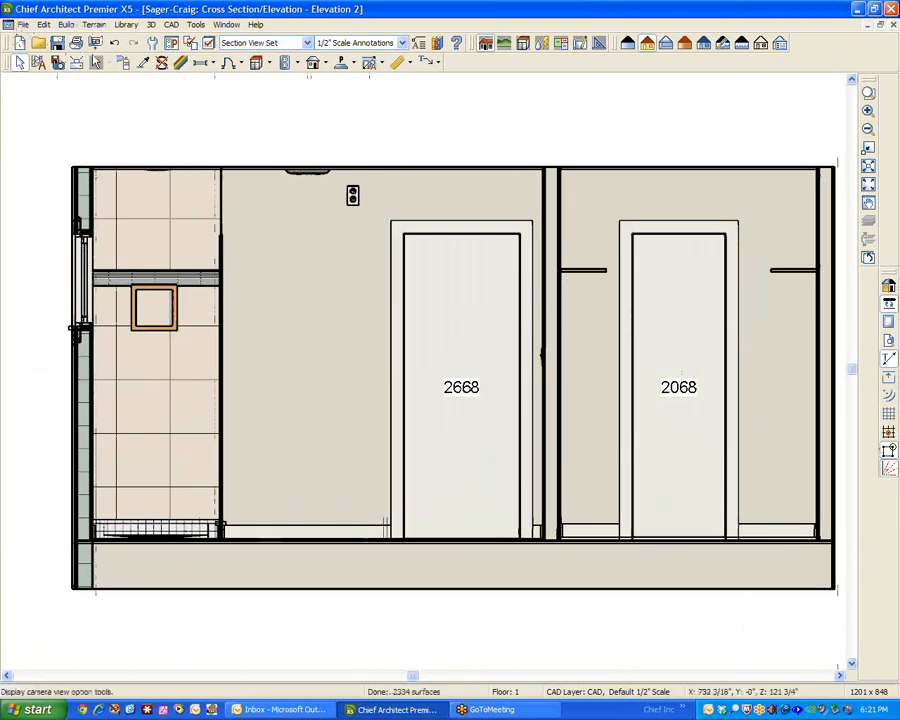
Send the entire elevation view to layout page 4 at 1/2 in = 1 ft, without copying the active layer set.
click(22, 24)
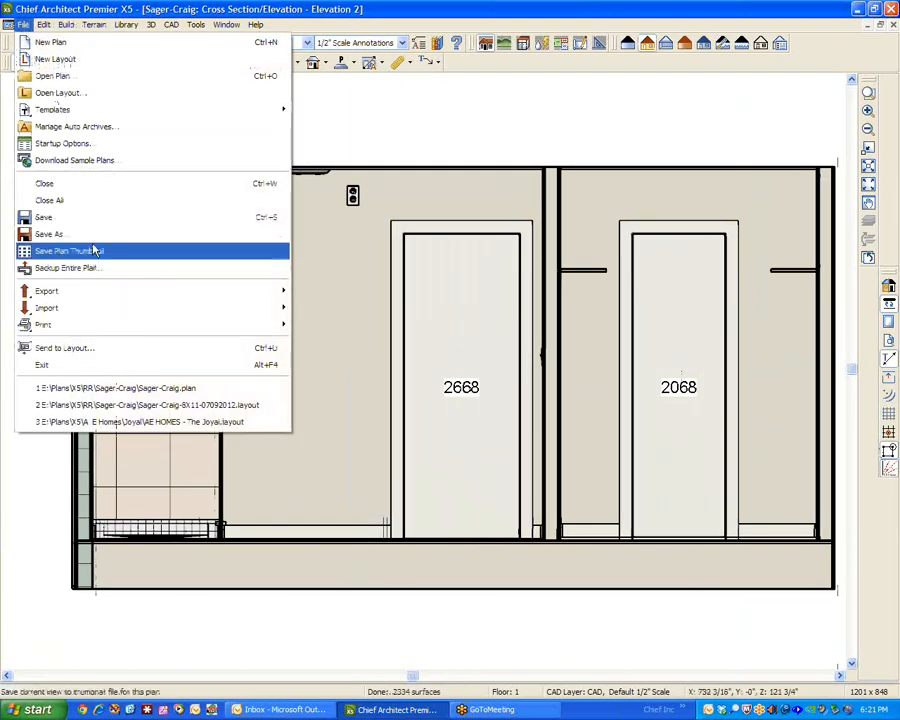
click(98, 349)
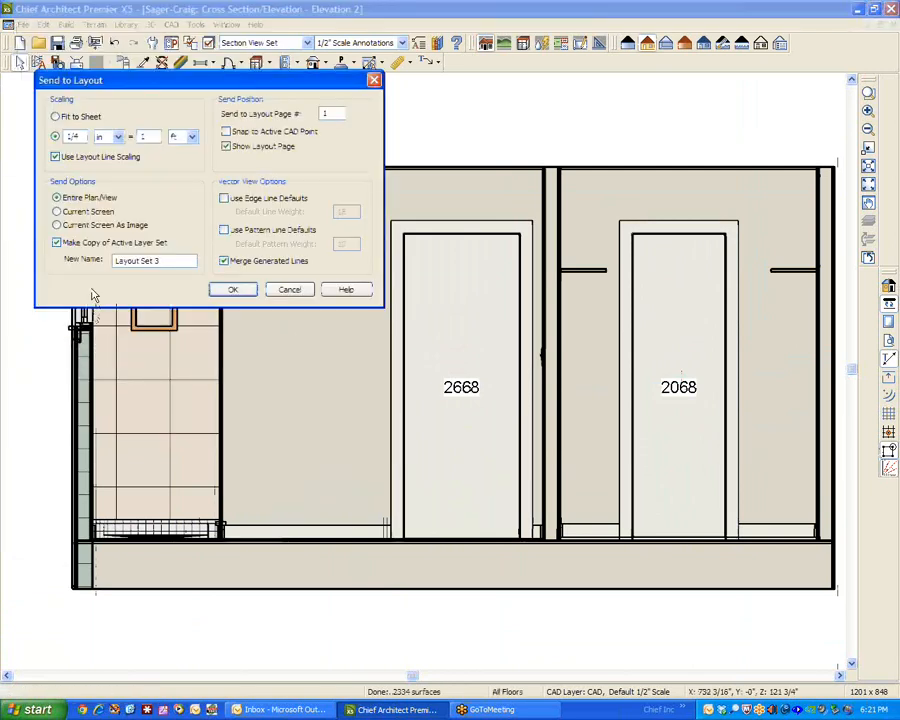
click(57, 243)
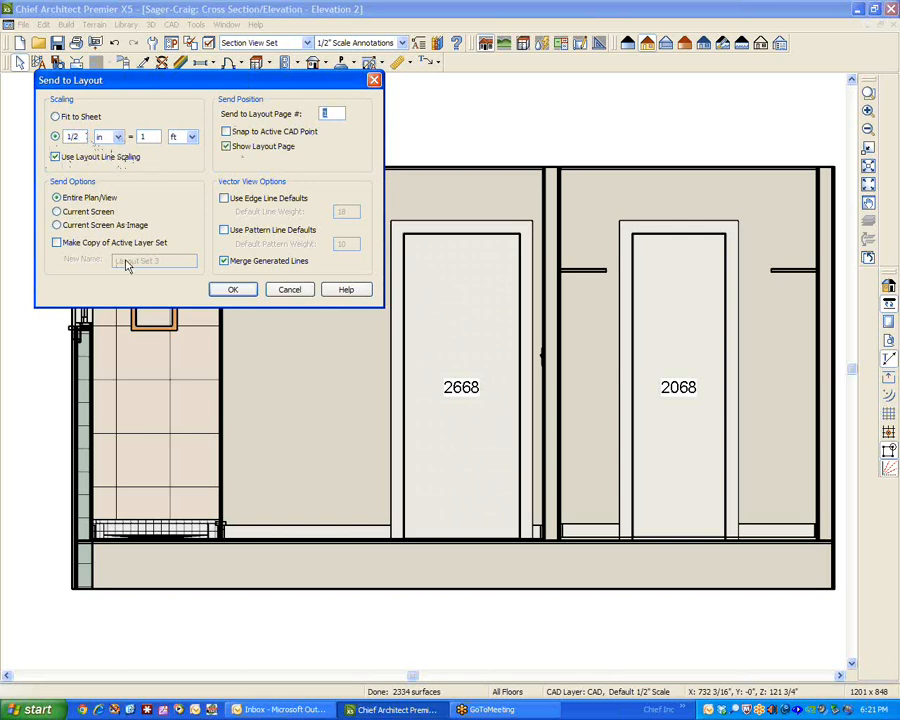
click(233, 290)
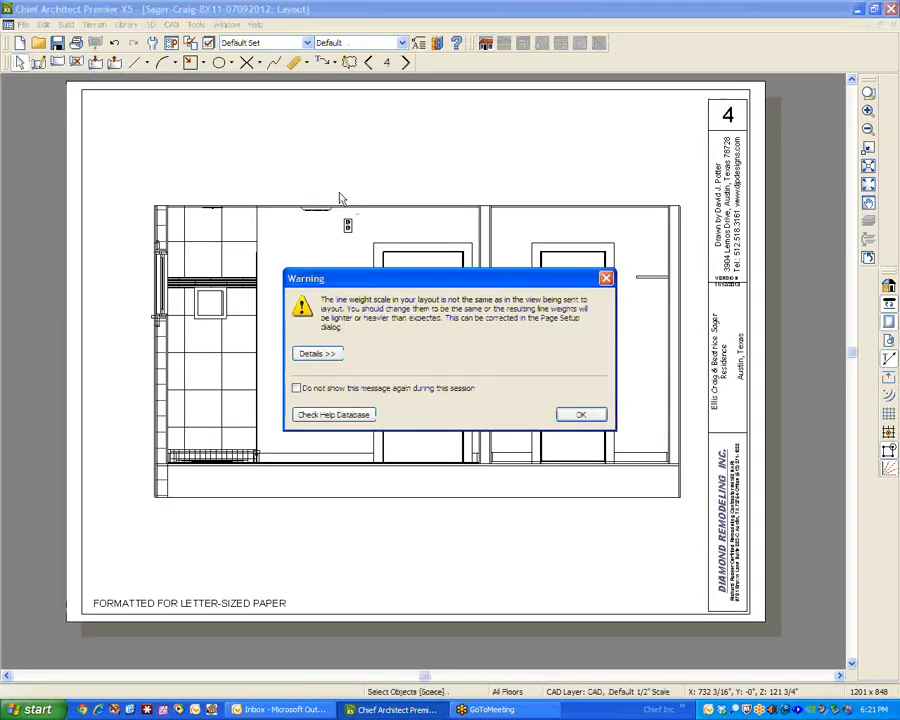
Acknowledge the notices about the sent view and examine the label settings of its layout box on page 4, changing nothing.
click(586, 414)
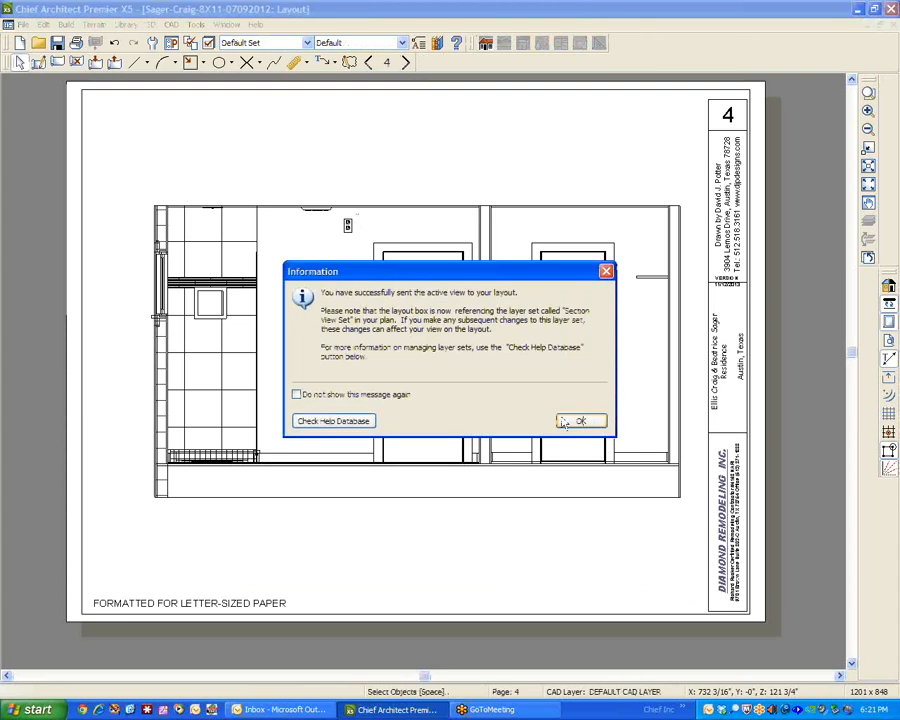
click(581, 421)
click(472, 367)
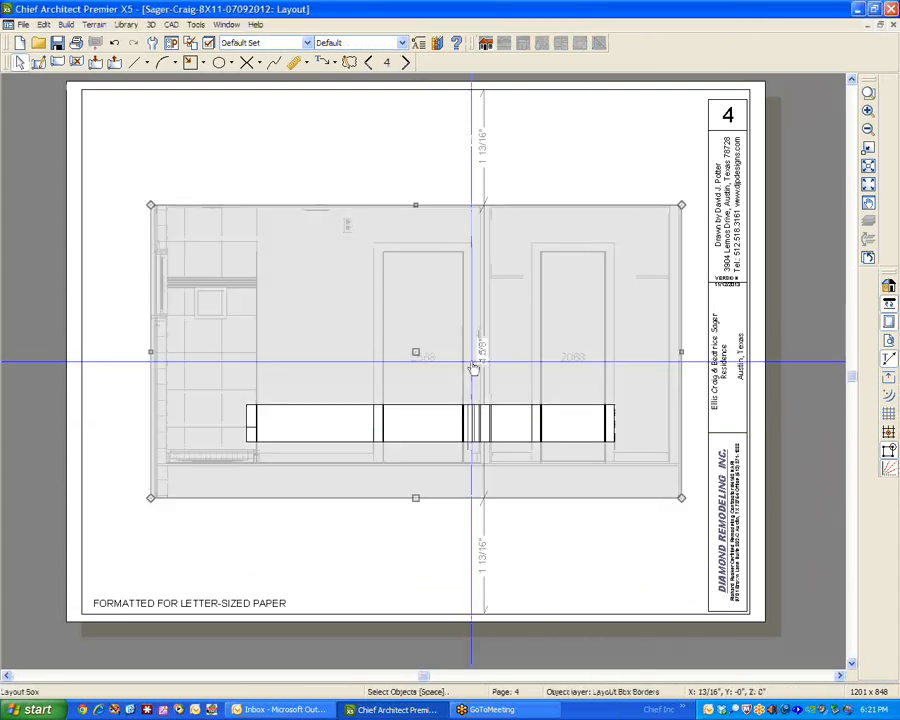
click(297, 430)
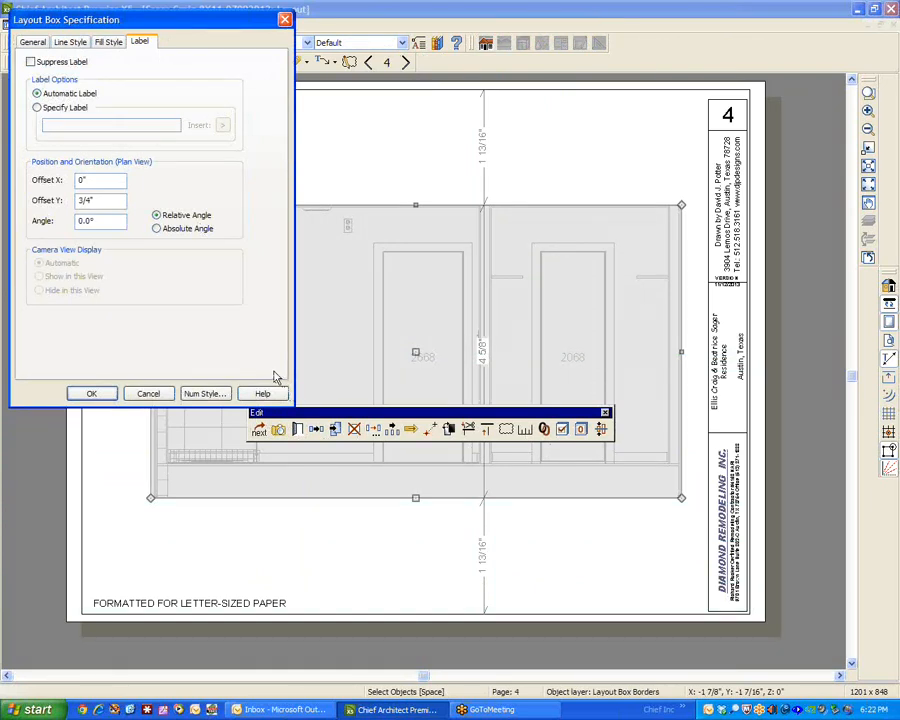
click(148, 394)
click(335, 540)
scroll(335, 545, down, 3)
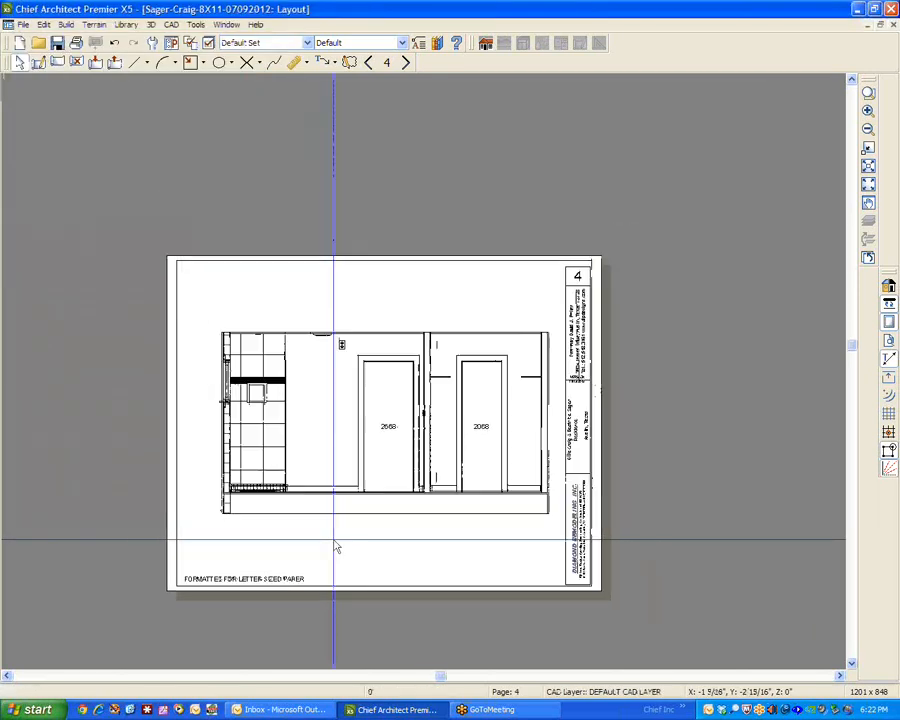
scroll(337, 547, up, 3)
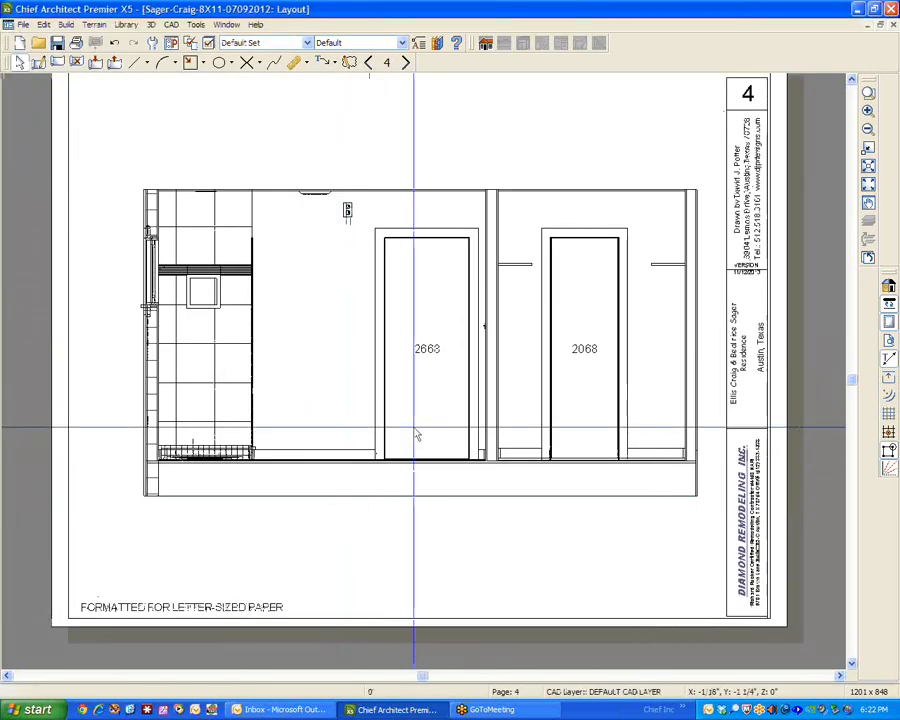
Try to replace the automatic label of the page 4 elevation's layout box with a specified label reading "T".
click(416, 432)
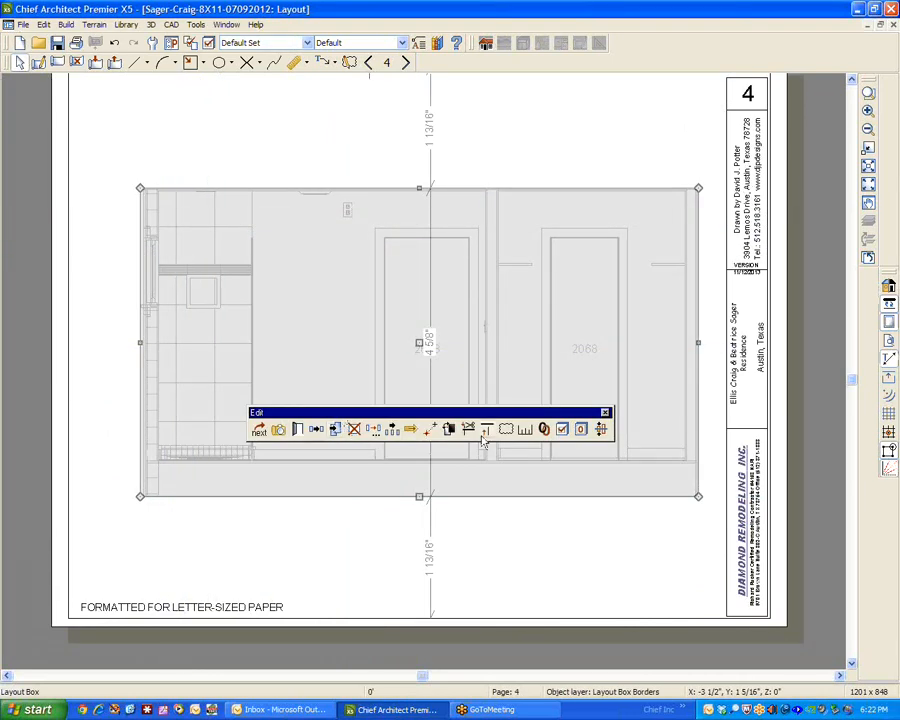
click(299, 430)
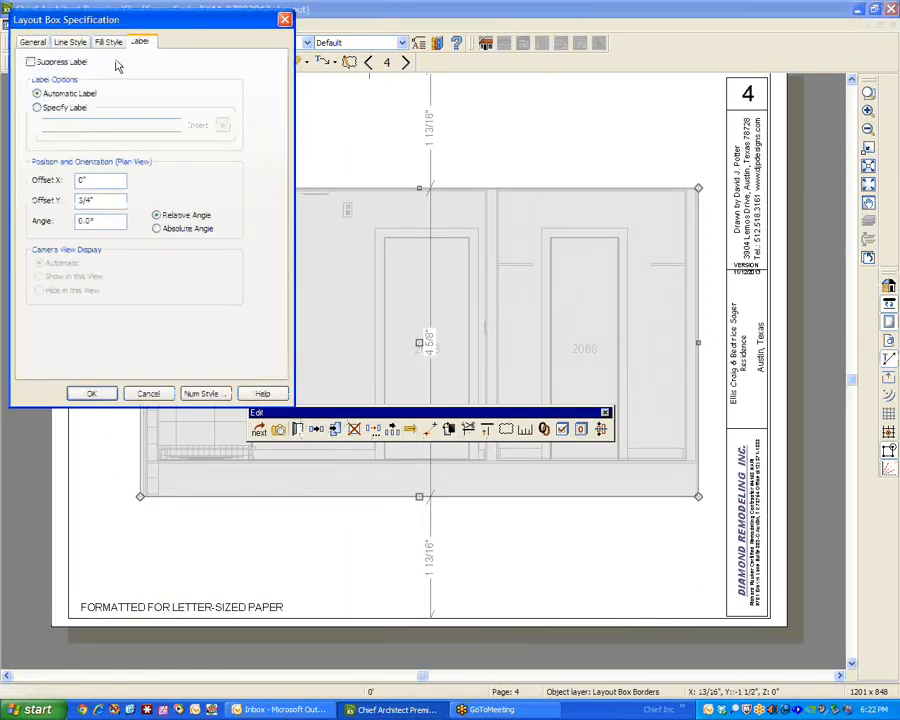
click(46, 110)
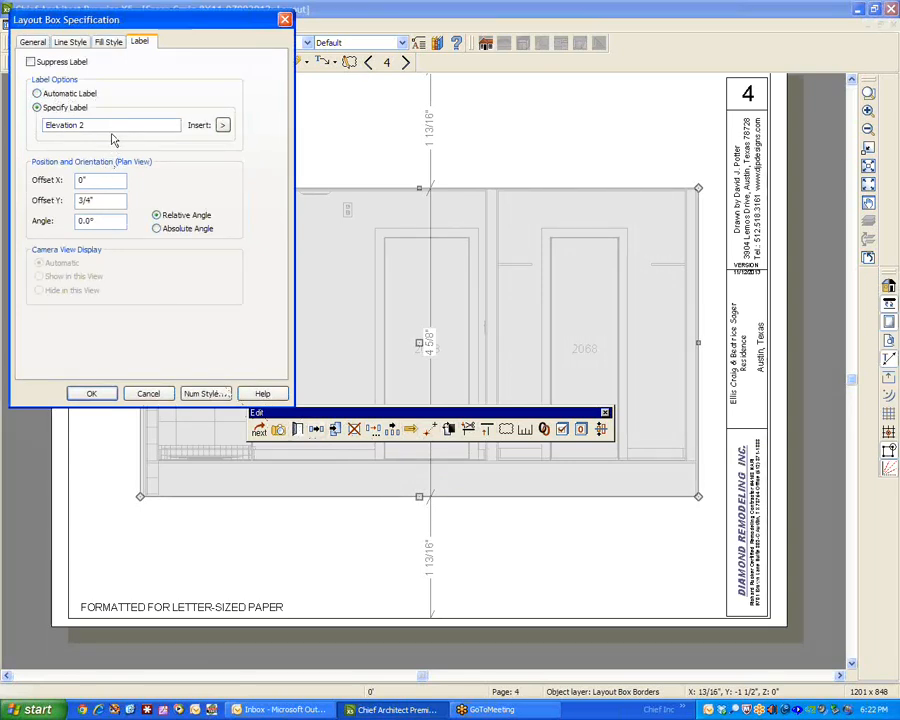
drag(108, 126, 45, 126)
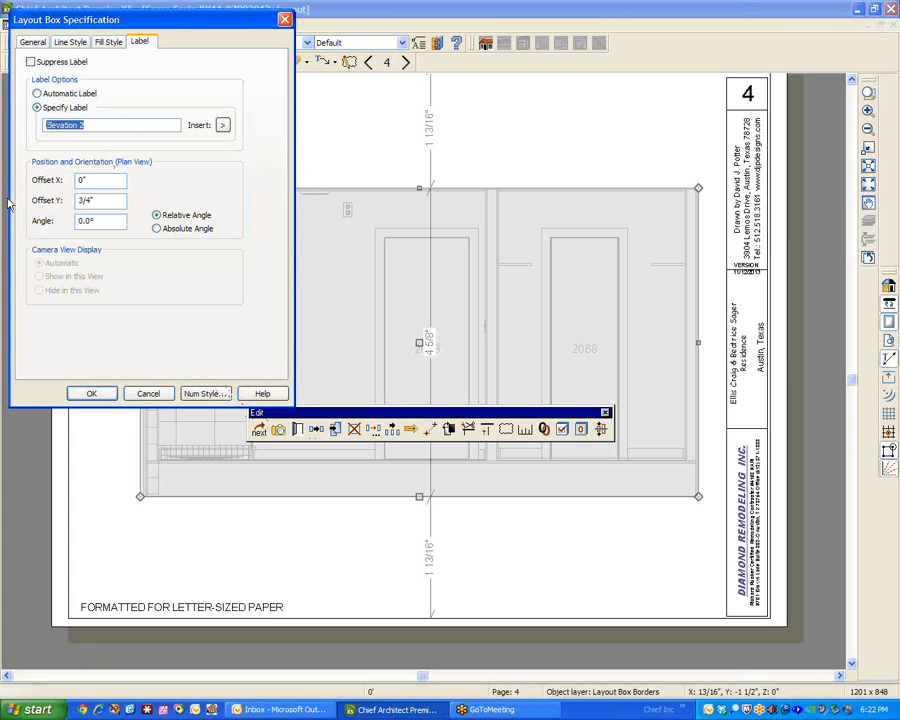
text(Test)
click(92, 393)
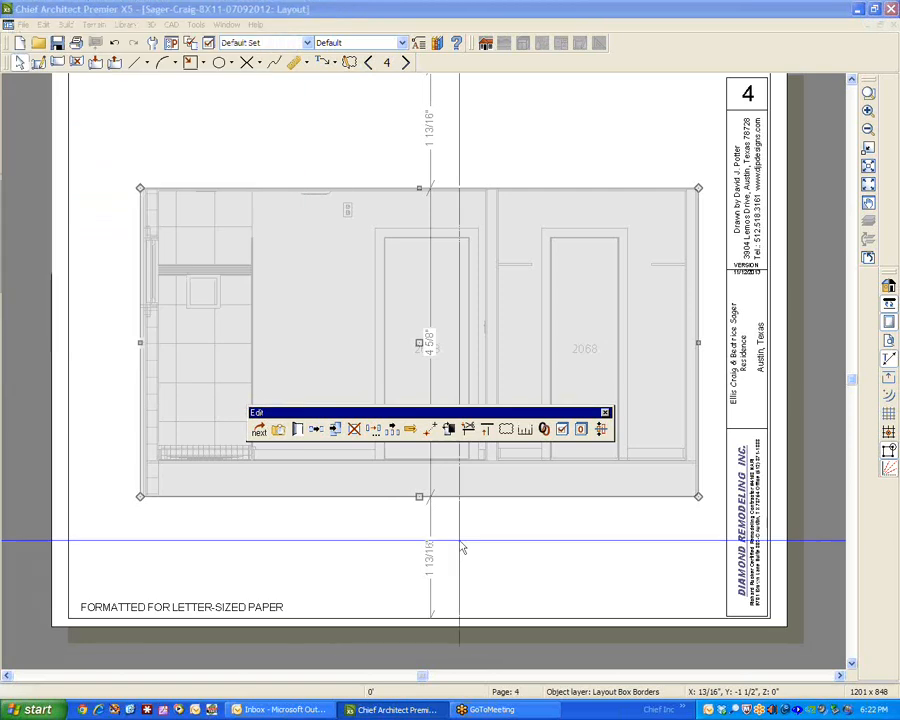
click(430, 540)
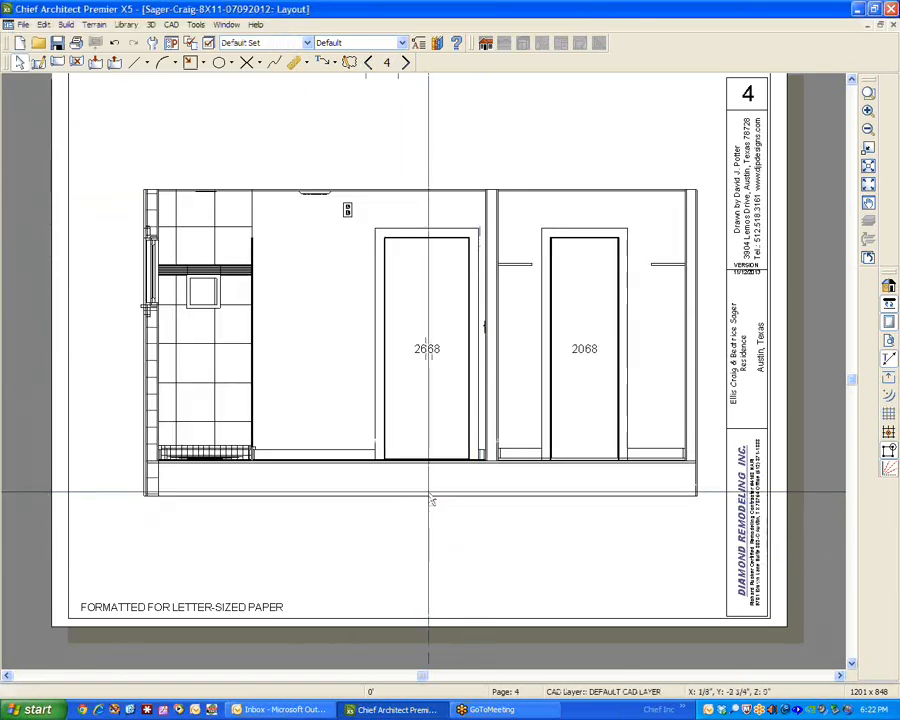
click(418, 496)
mouse_move(418, 497)
mouse_down()
mouse_move(418, 593)
mouse_move(418, 497)
mouse_up()
click(523, 568)
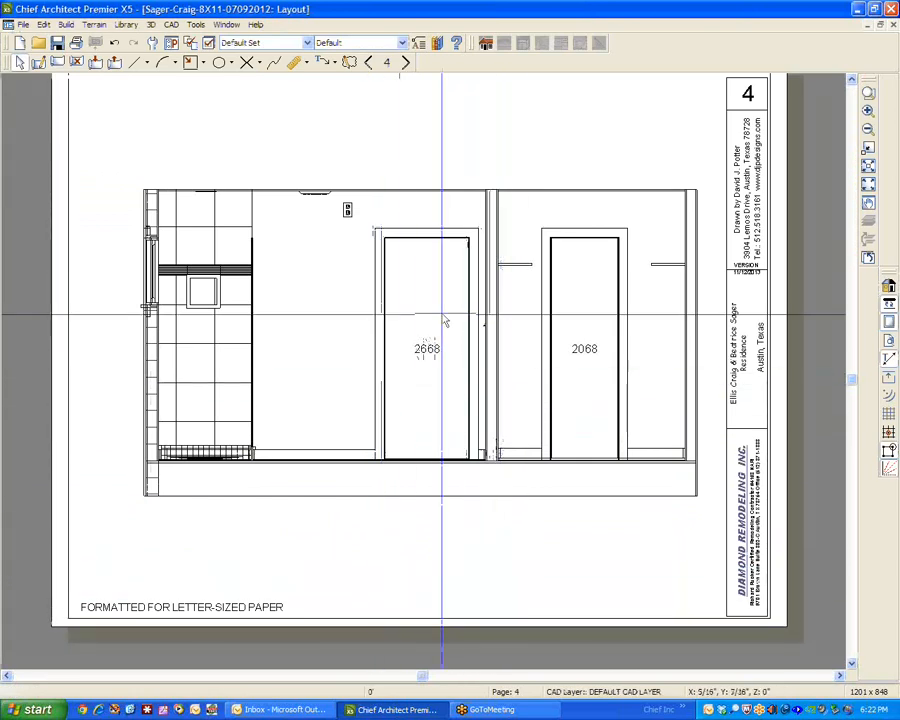
Delete the elevation's layout box from page 4 and close the layout without saving it.
click(217, 491)
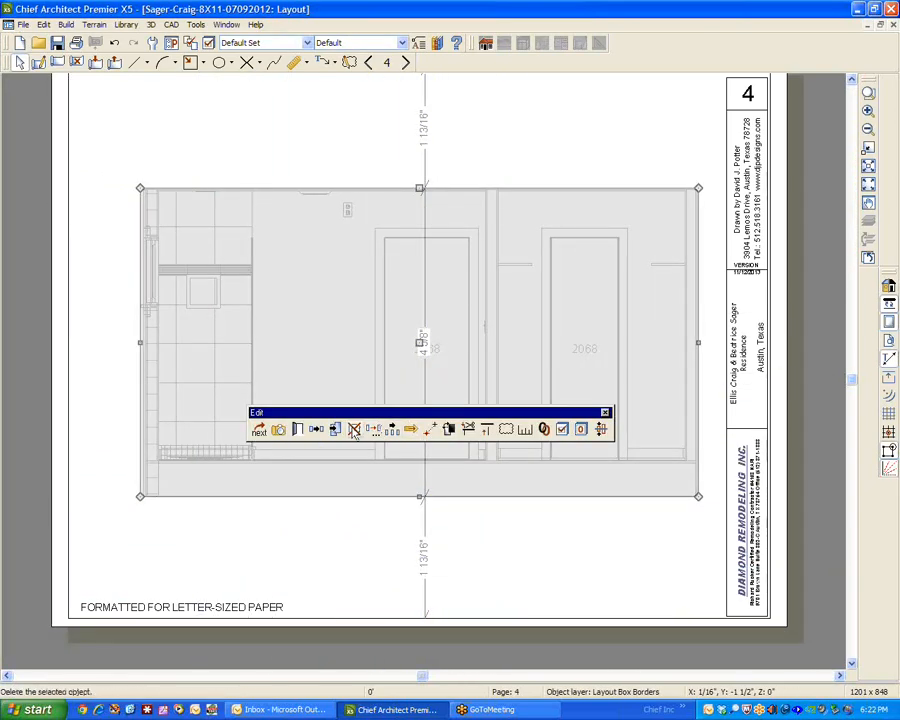
click(354, 428)
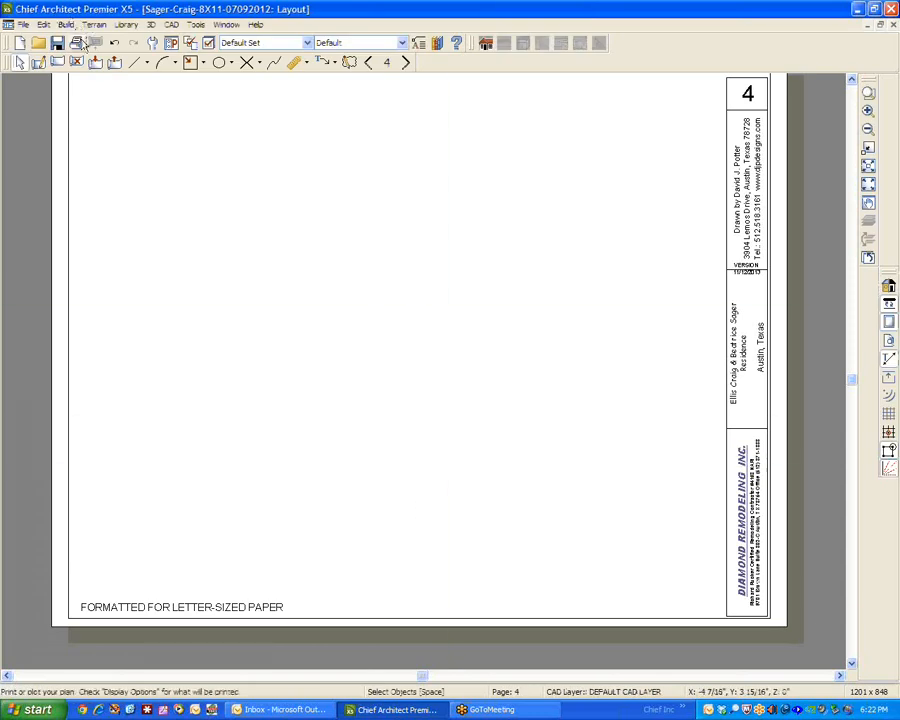
click(30, 25)
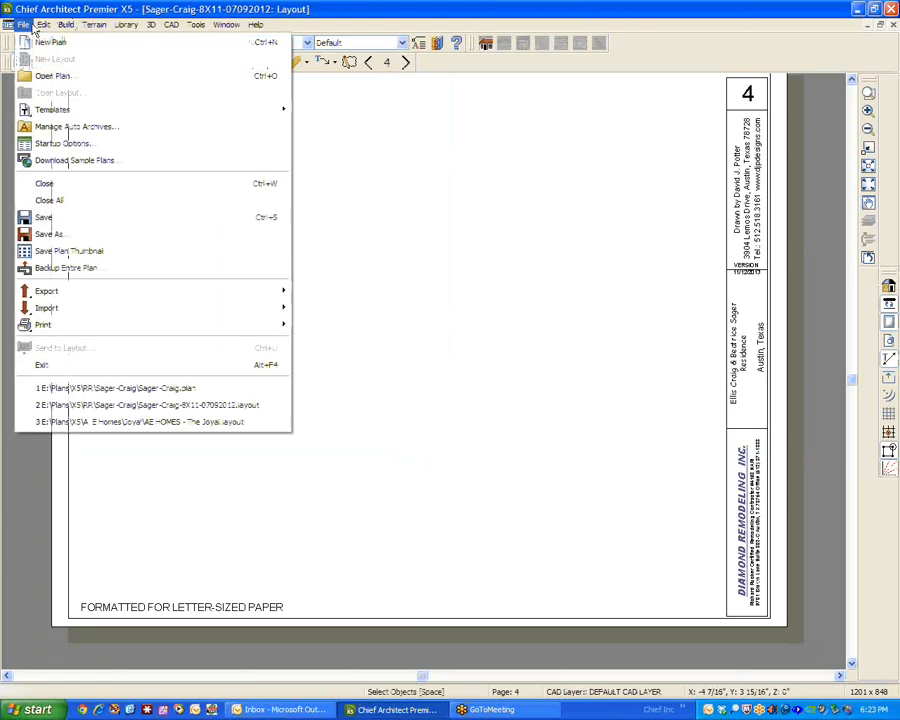
click(470, 242)
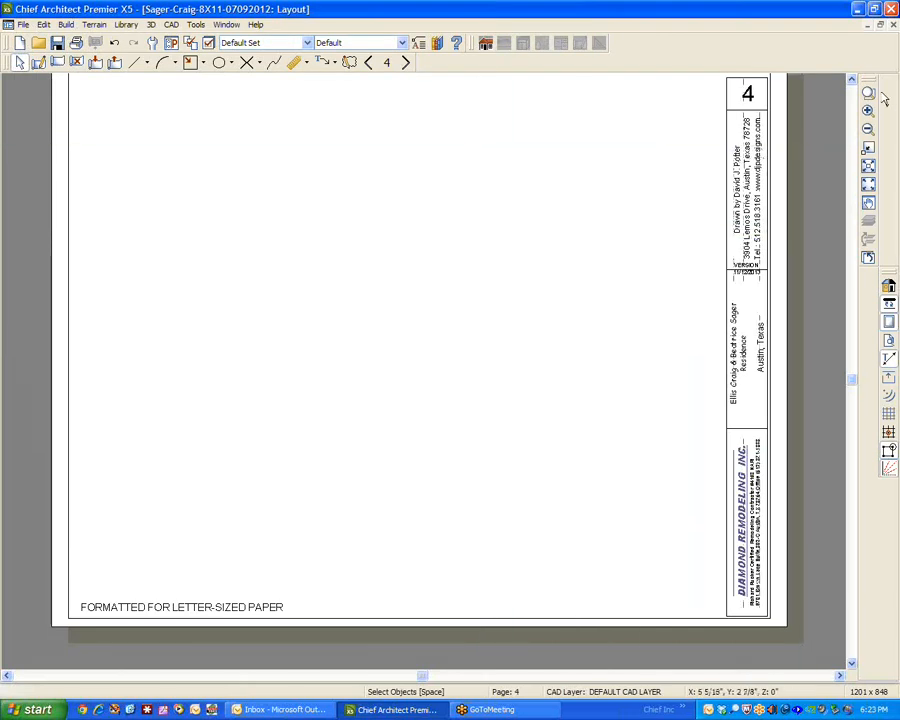
click(852, 80)
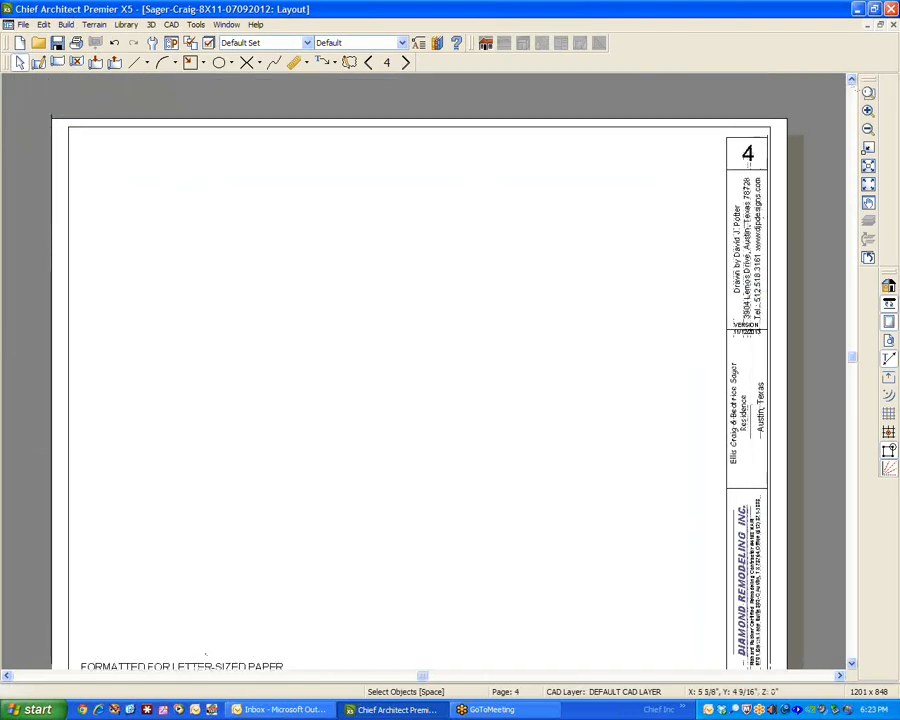
click(893, 25)
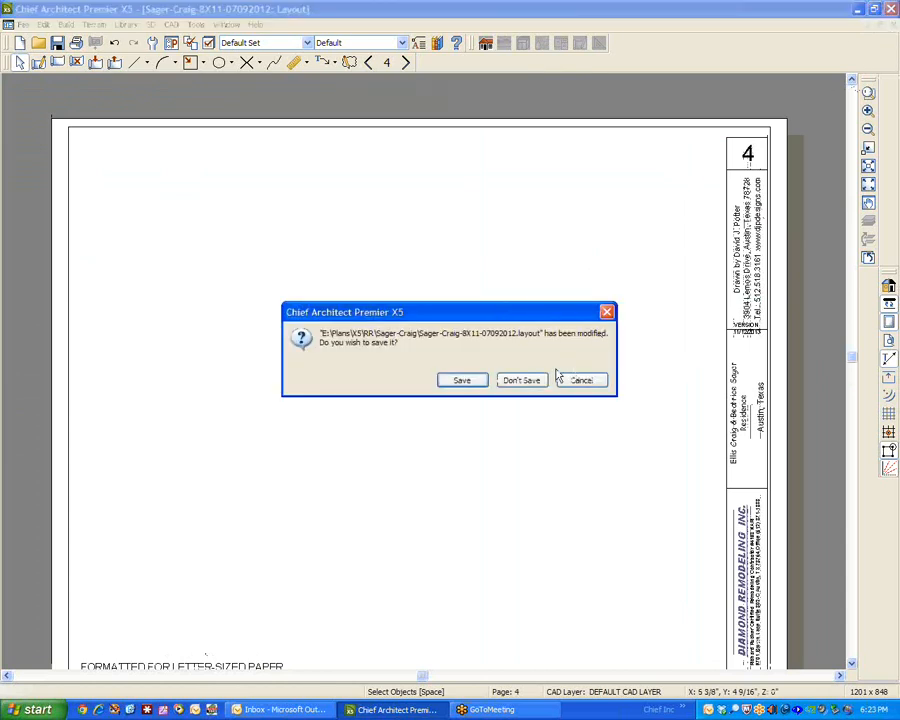
click(521, 380)
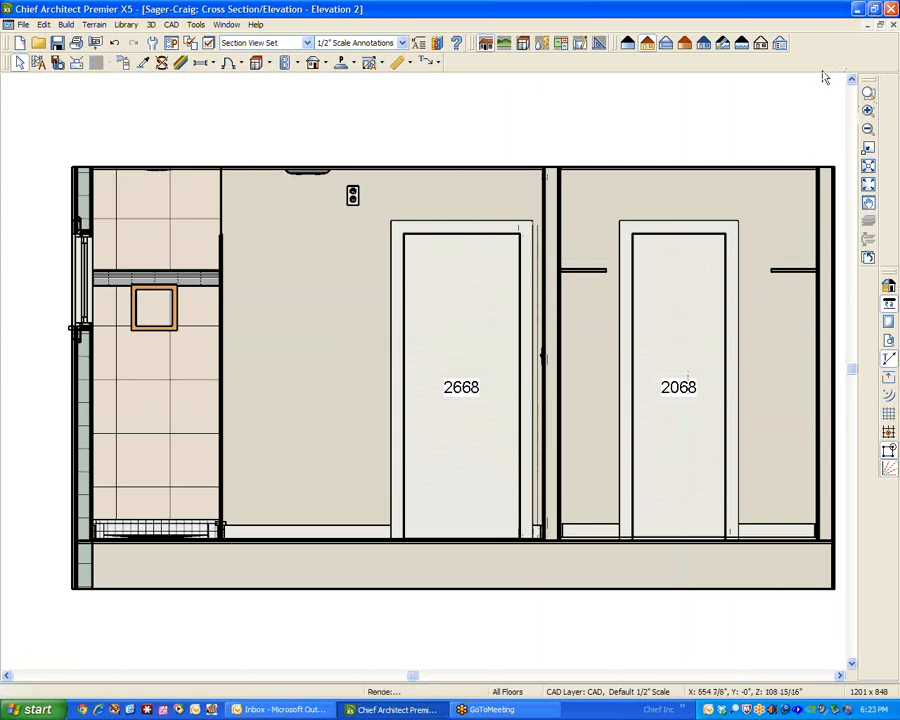
Close the Elevation 2 view and look at the Elevation 1 view opened from its camera on the floor plan.
click(892, 25)
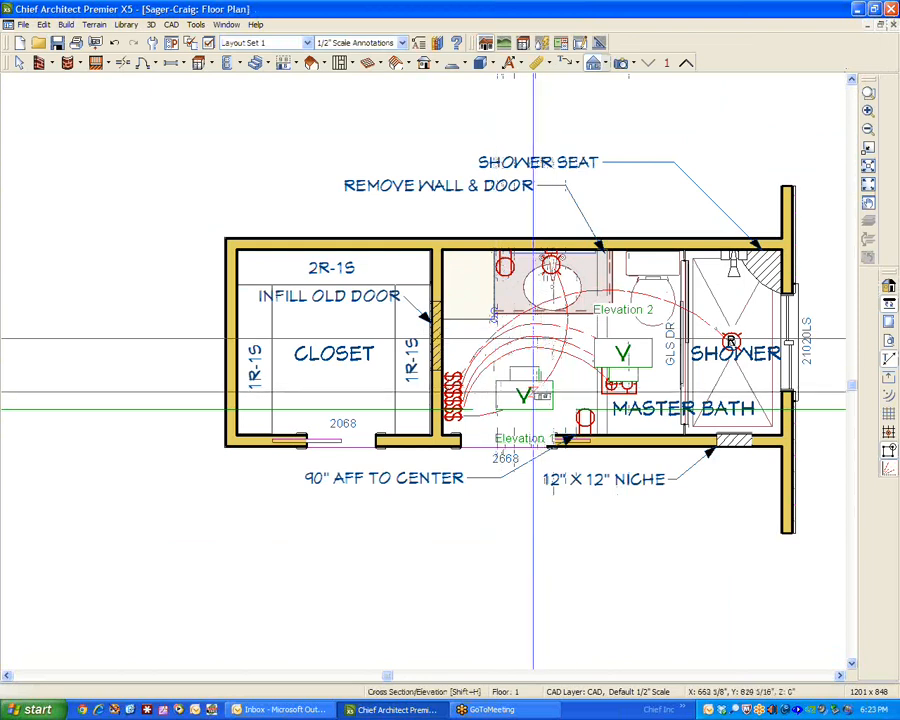
key(space)
click(535, 410)
double_click(537, 410)
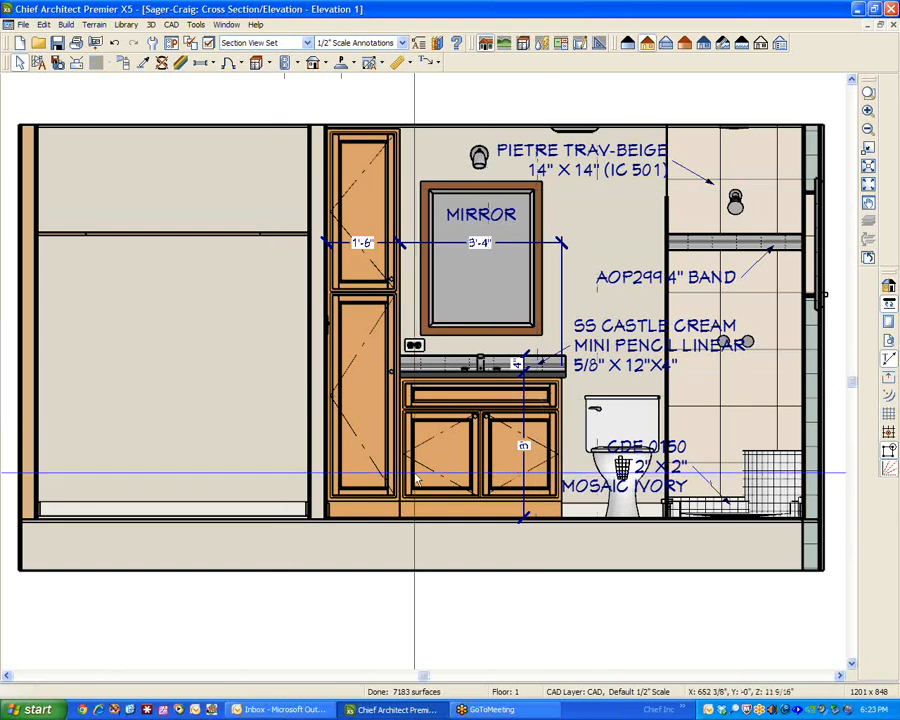
click(894, 25)
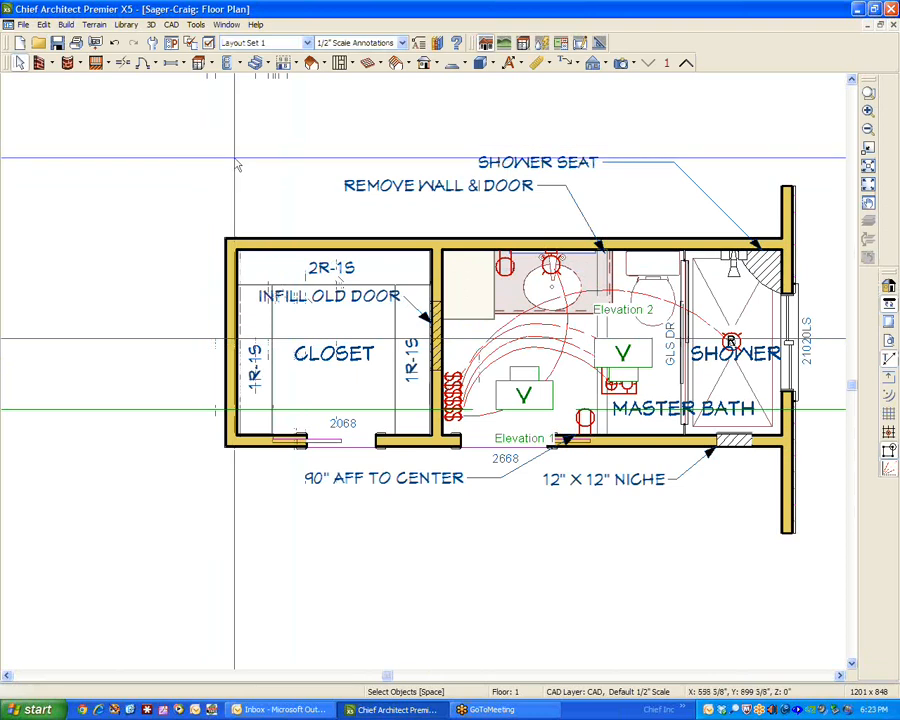
Create a new blank layout from the default template.
click(43, 24)
mouse_move(22, 24)
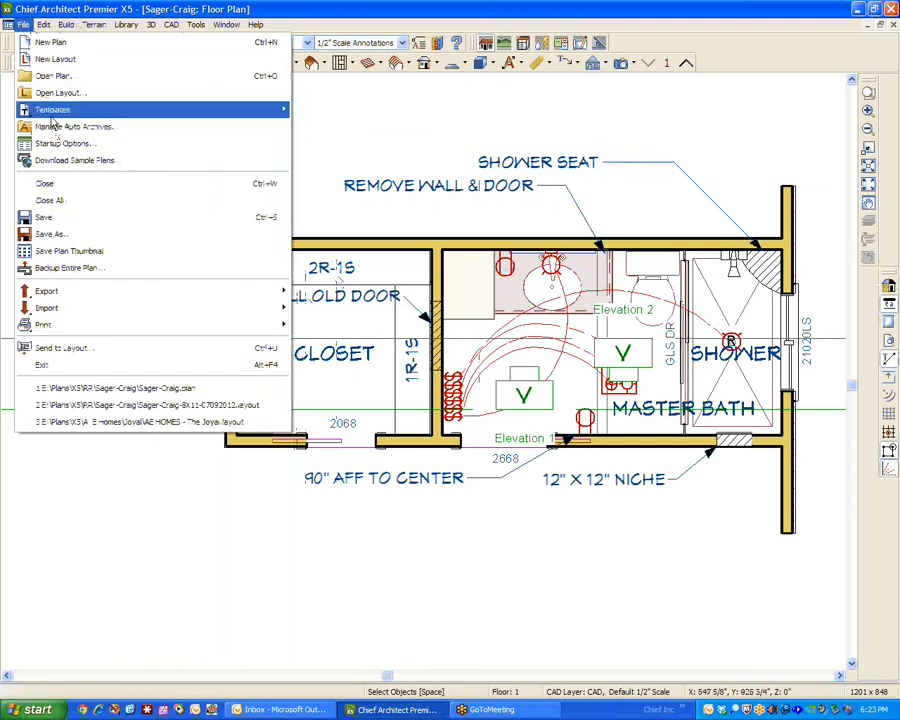
mouse_move(58, 327)
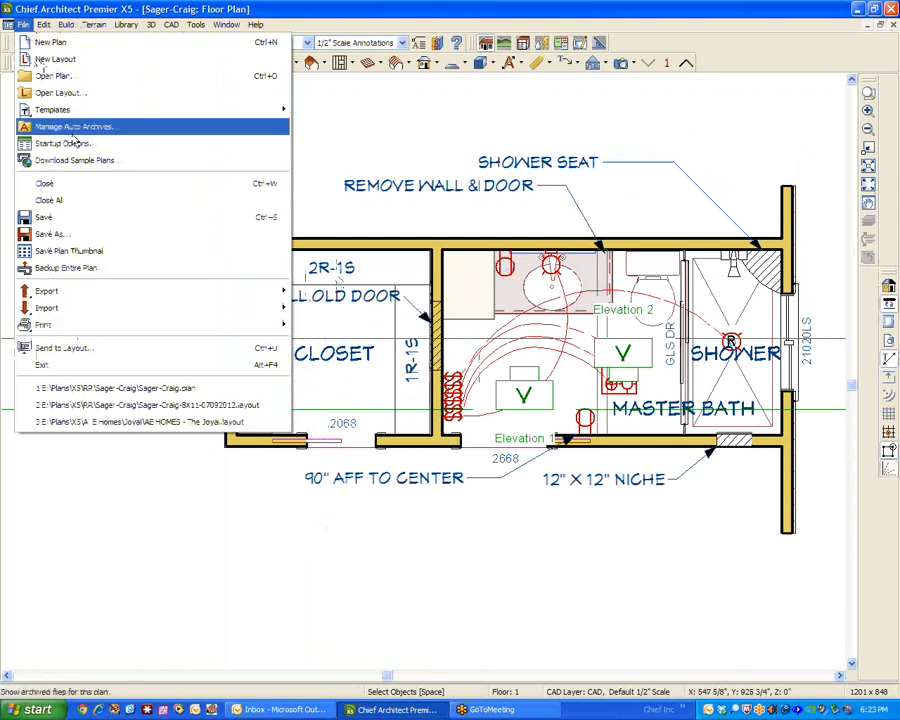
click(60, 58)
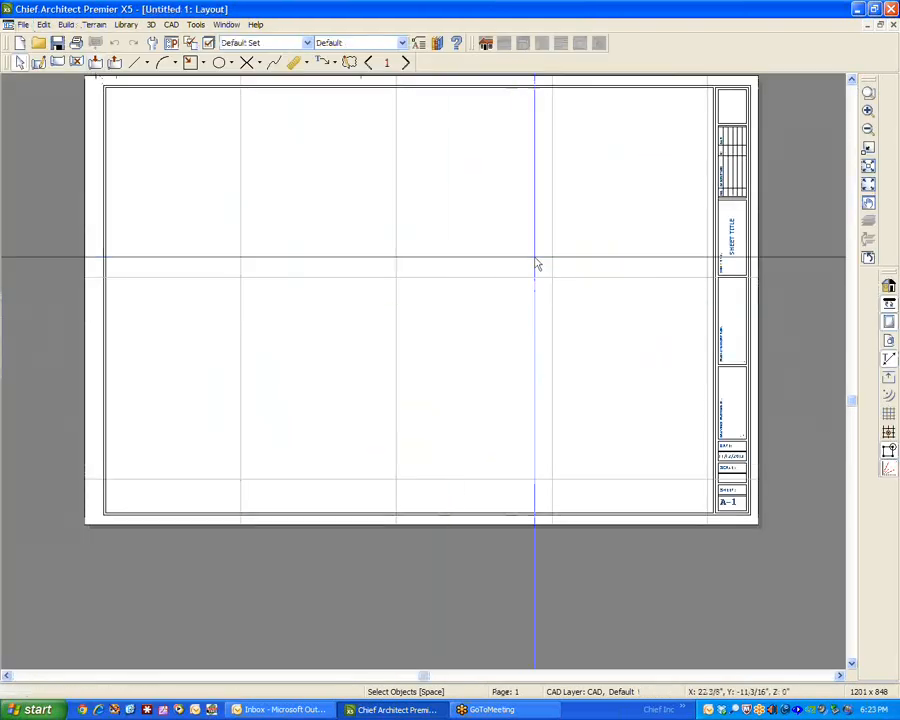
Reopen the Elevation 1 camera view from the floor plan and send the entire view to layout page 1 at 1/2 in = 1 ft.
key(ctrl+Tab)
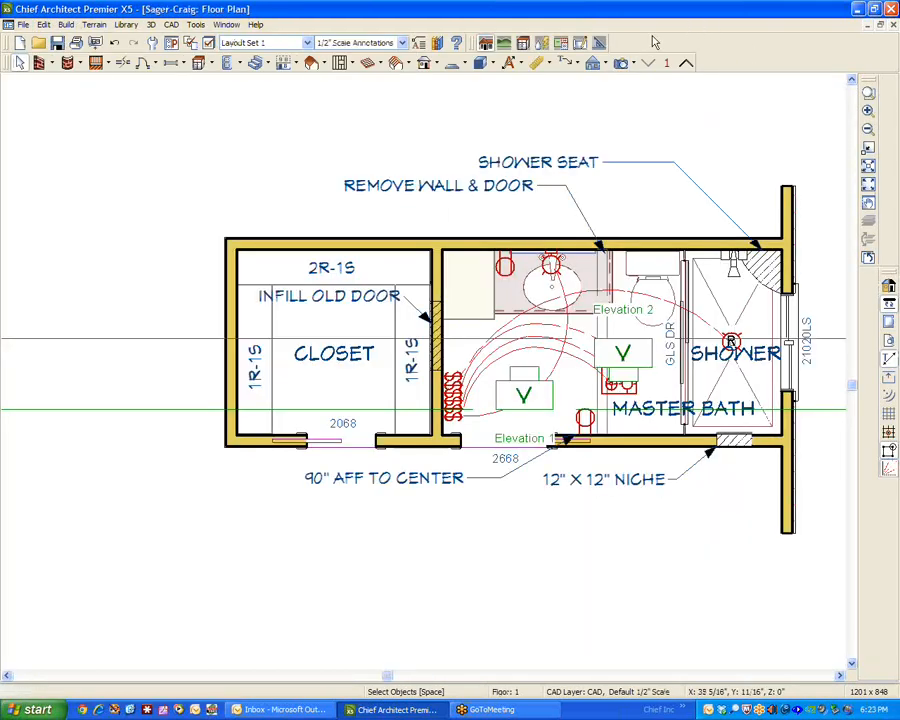
double_click(550, 394)
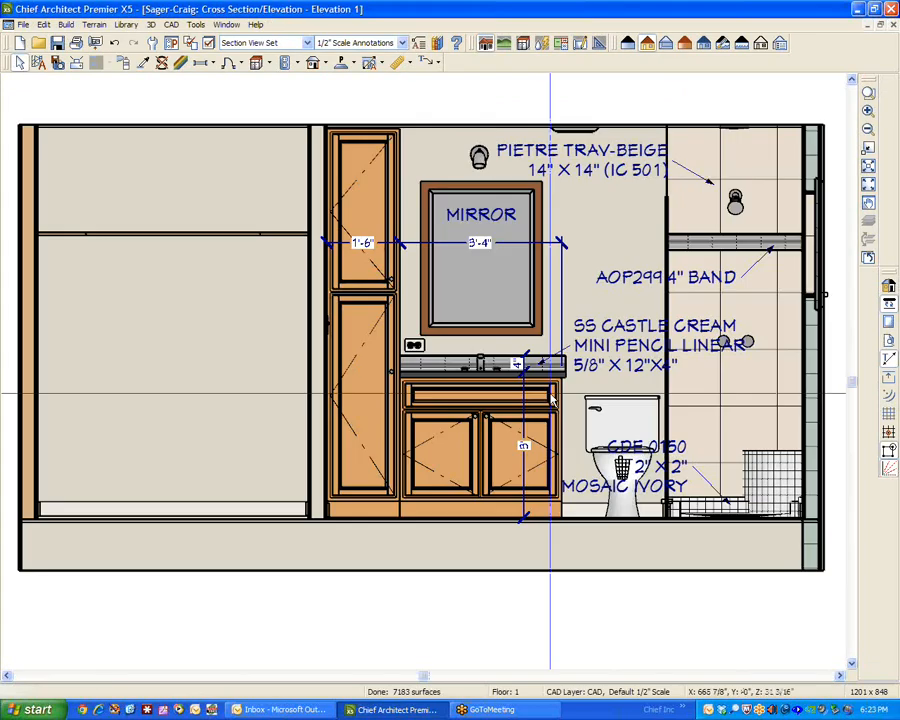
click(21, 26)
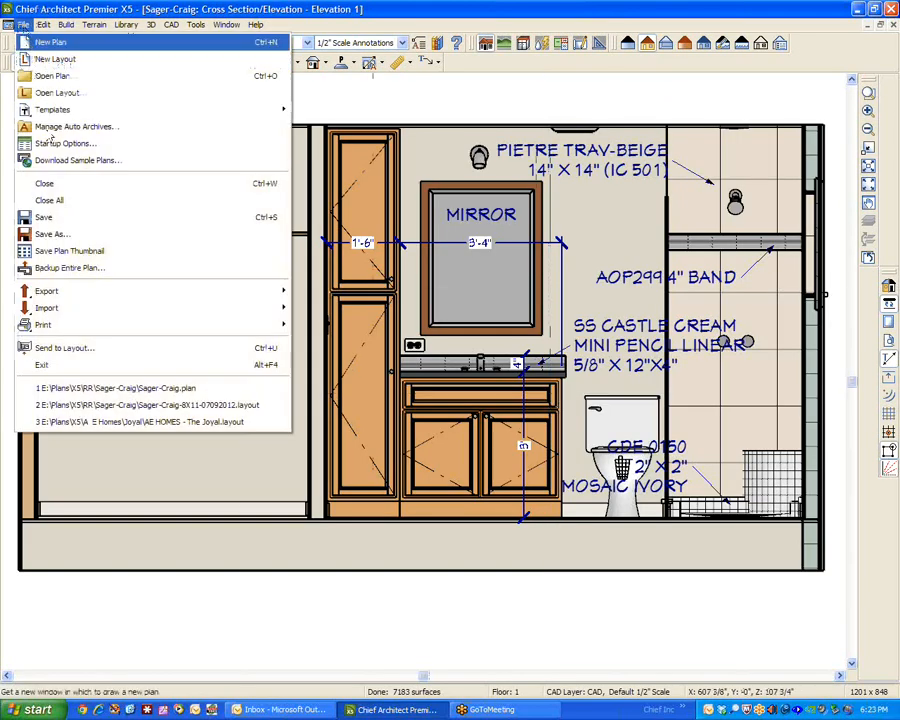
click(106, 346)
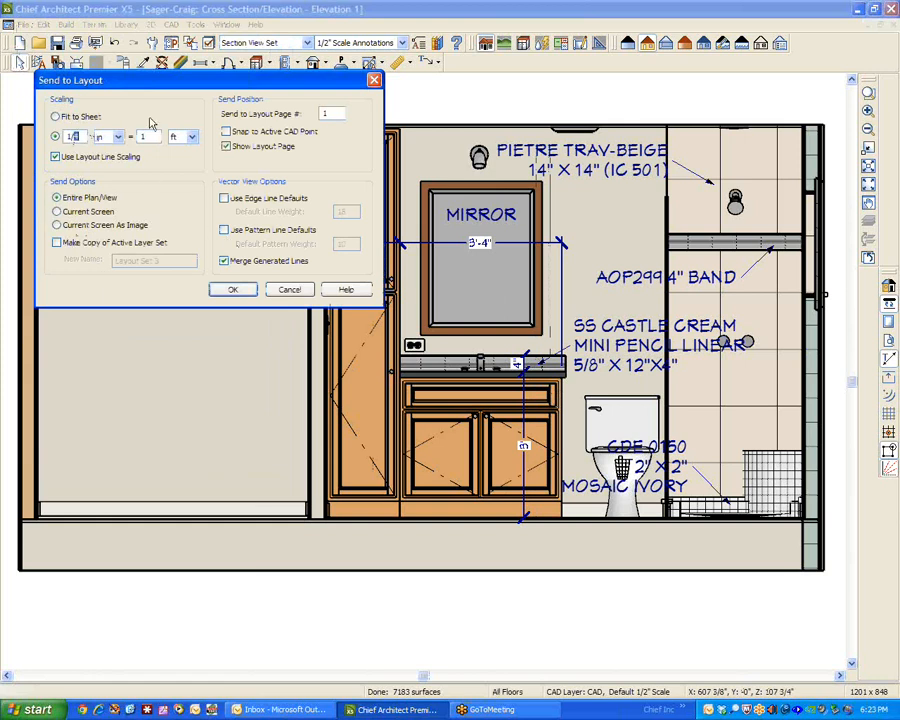
click(230, 290)
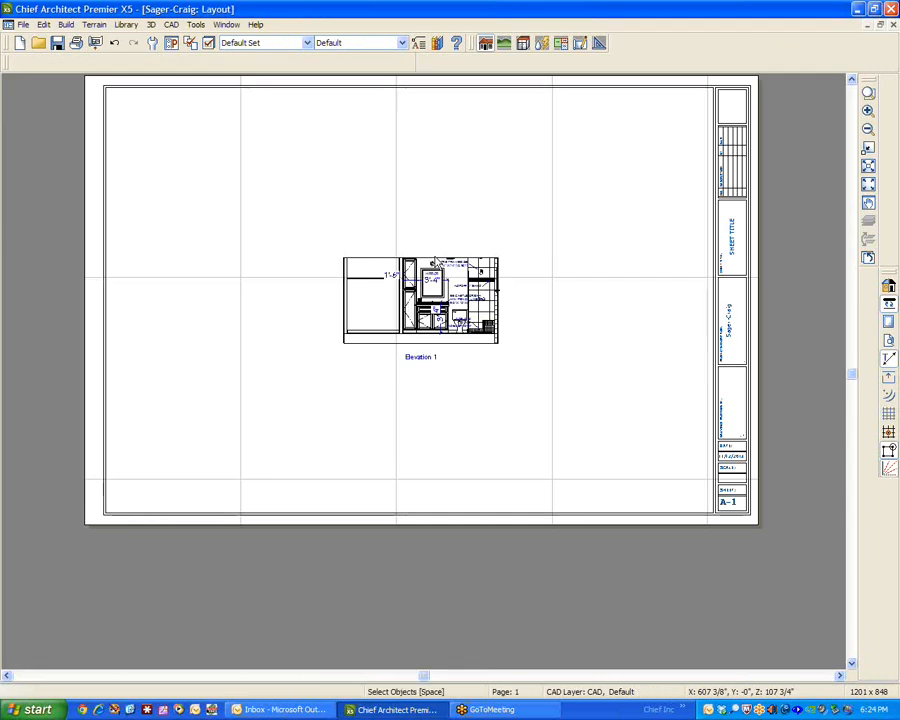
click(572, 418)
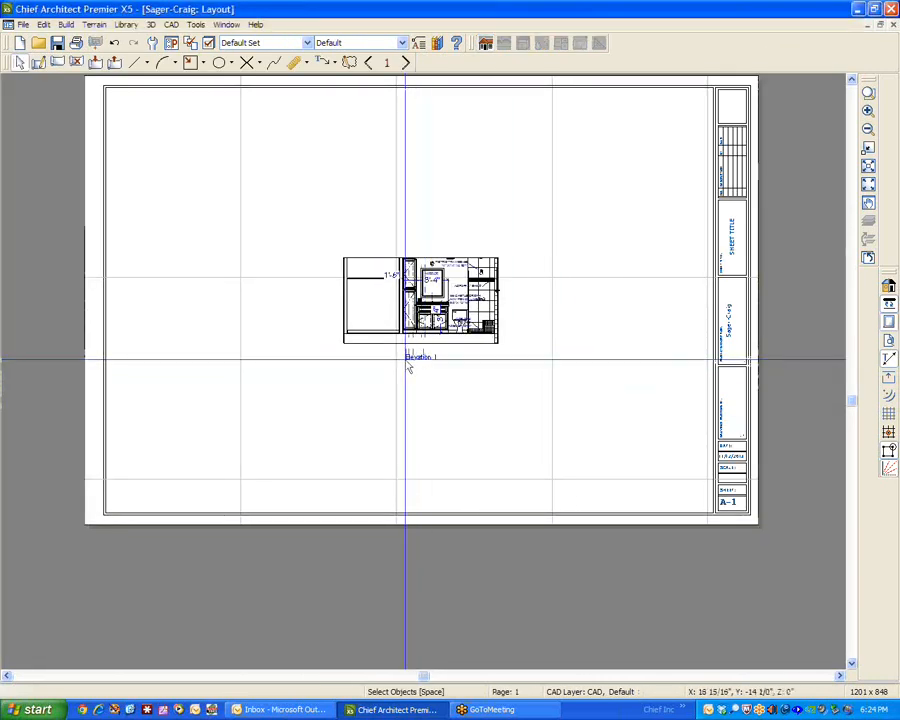
Replace the automatic label of the elevation's layout box on page 1 with the specified label "Test A".
scroll(421, 376, up, 2)
scroll(421, 376, up, 2)
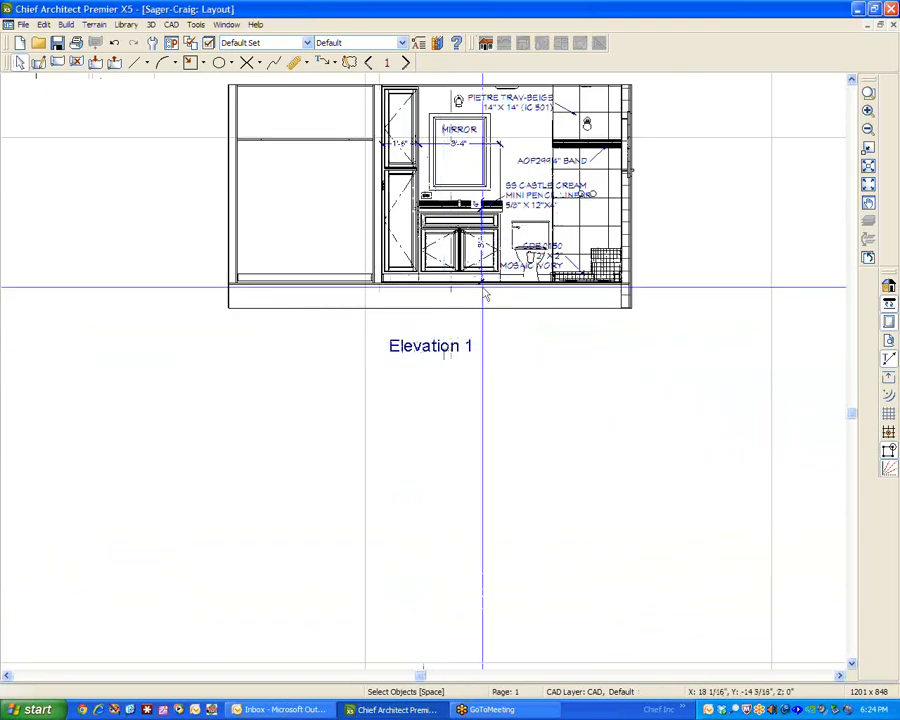
click(426, 182)
drag(426, 198, 545, 320)
click(682, 361)
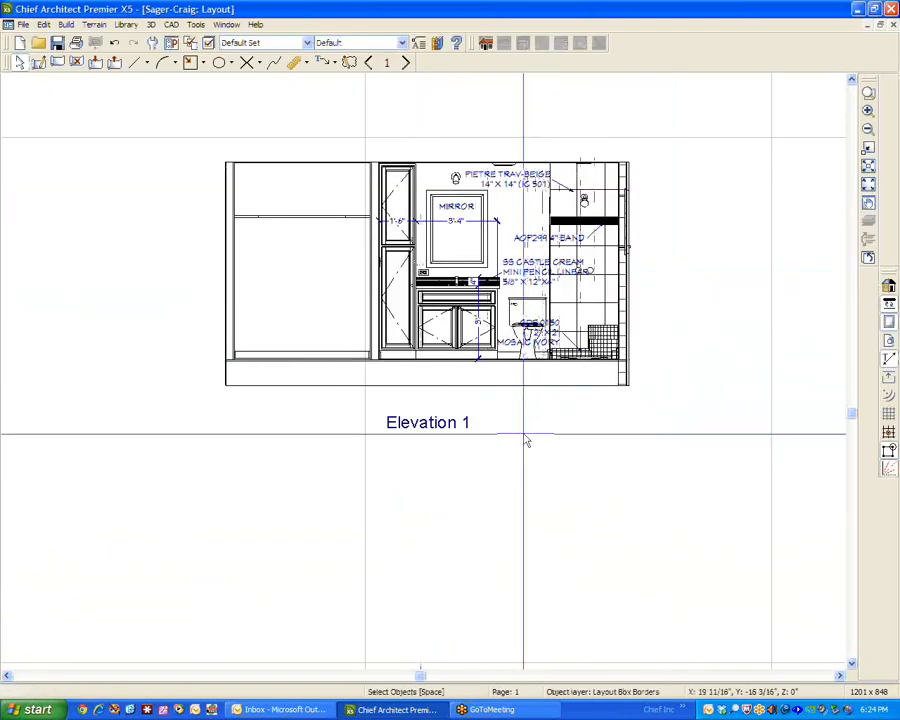
click(429, 424)
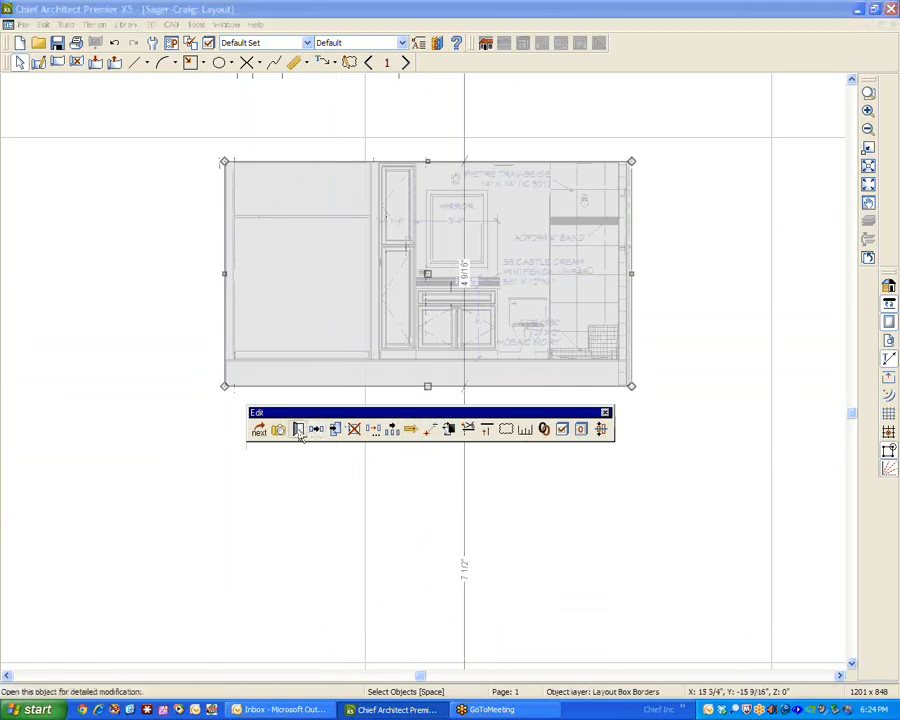
click(297, 430)
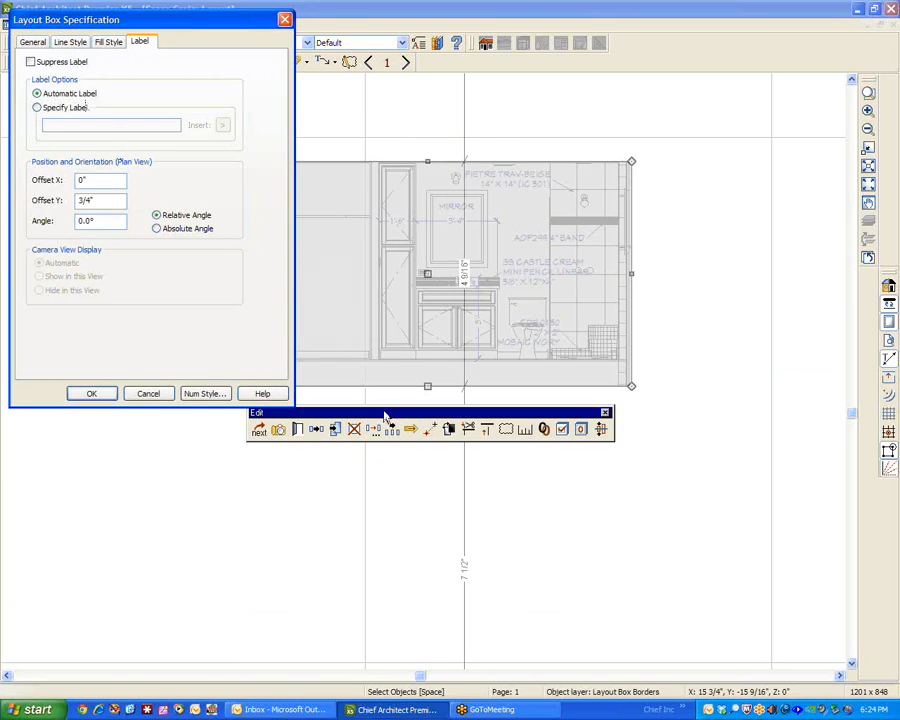
drag(385, 414, 383, 483)
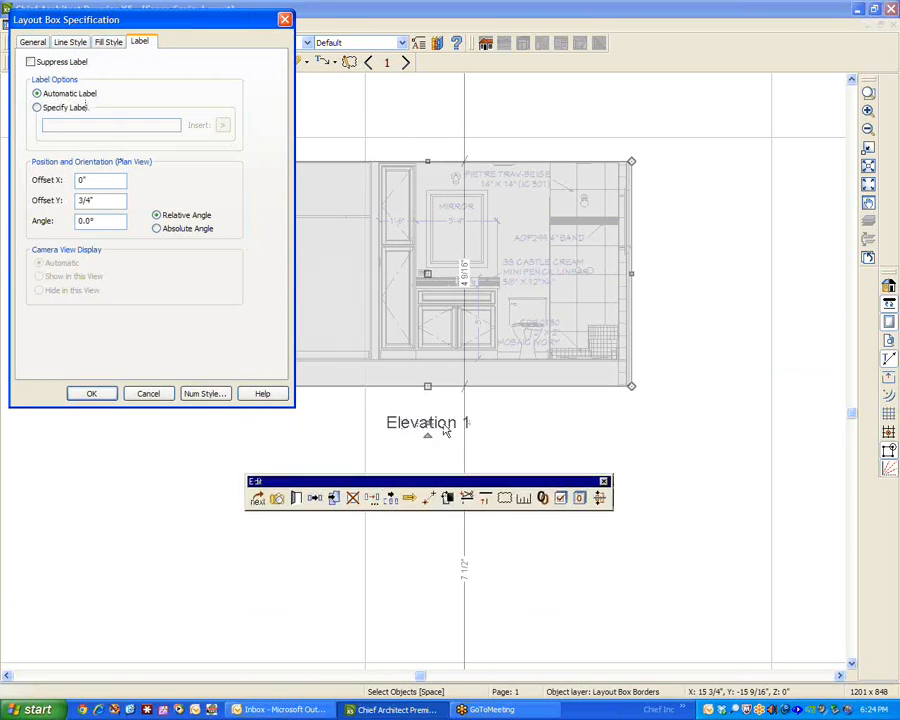
click(44, 110)
drag(110, 125, 44, 125)
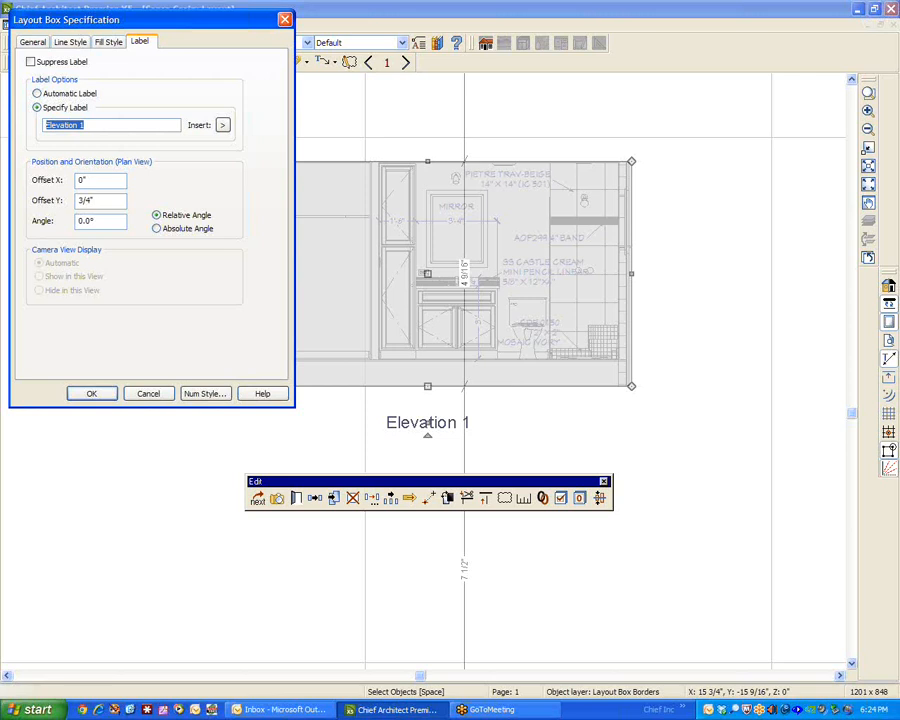
text(Test A)
click(91, 394)
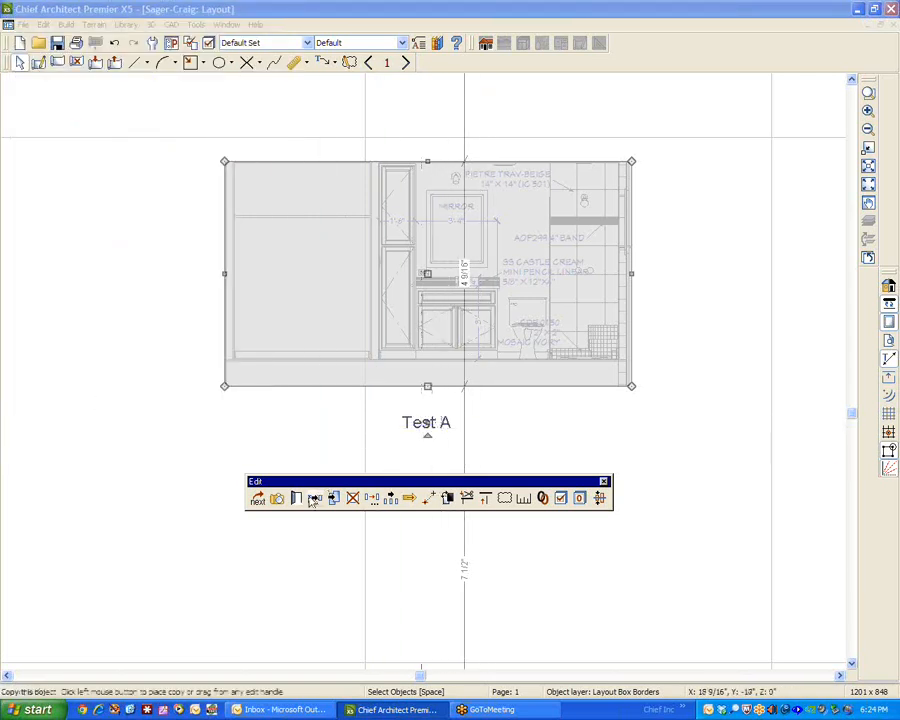
Suppress the "Test A" label in the elevation's layout box specification.
double_click(440, 426)
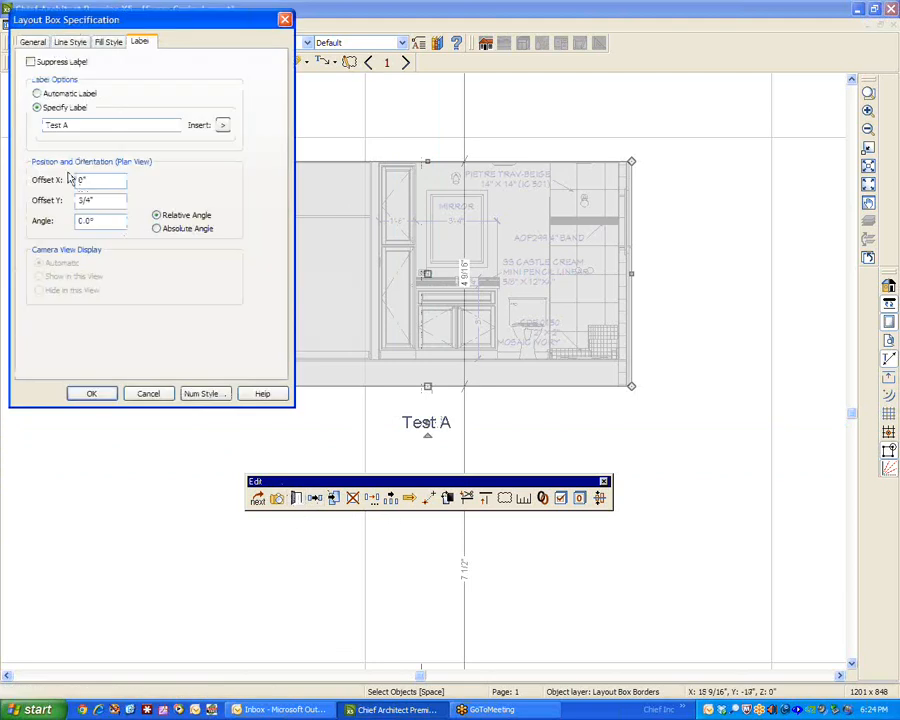
click(31, 62)
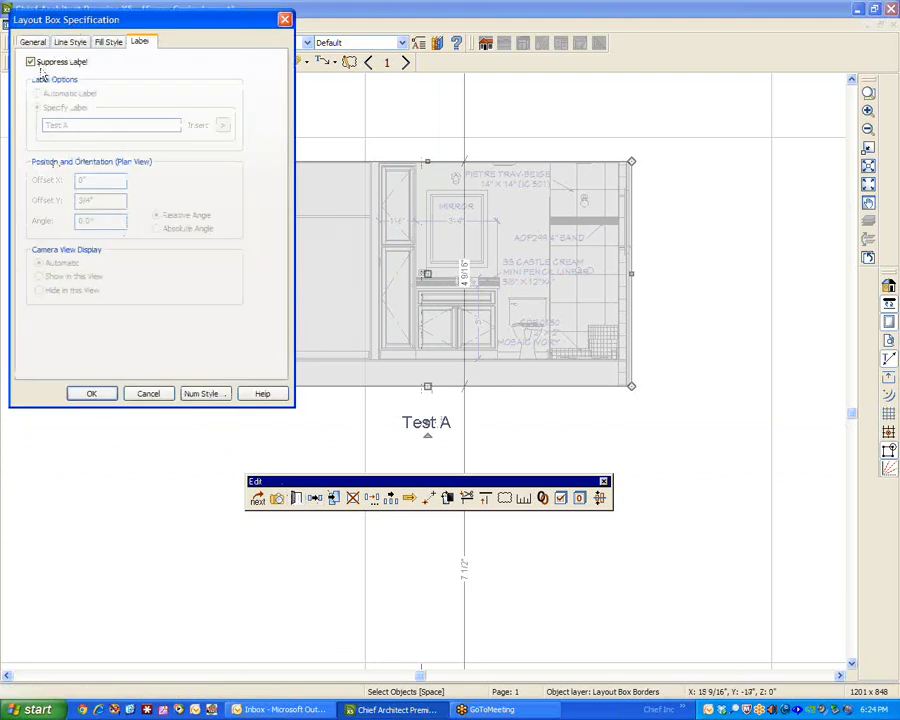
click(92, 394)
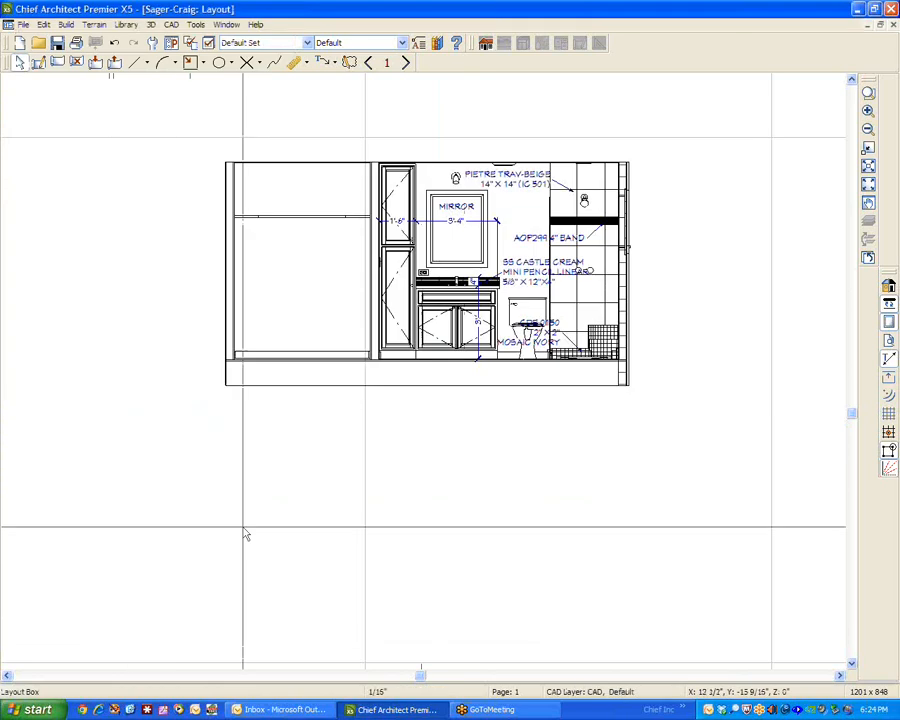
Turn off label suppression for the elevation's layout box so it uses the specified label again, and deselect the box.
click(301, 314)
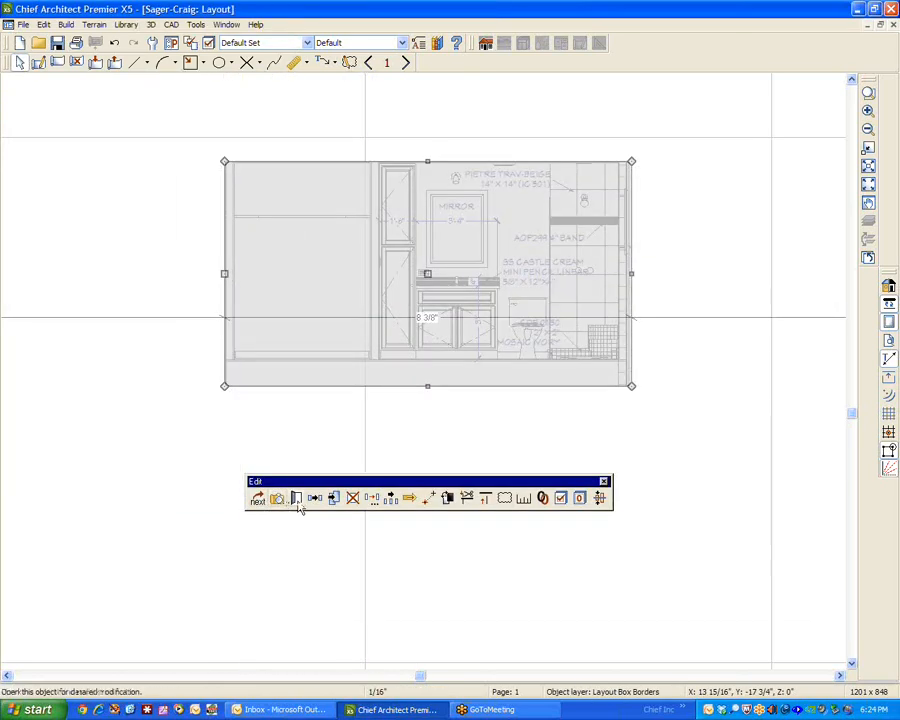
click(297, 497)
click(31, 62)
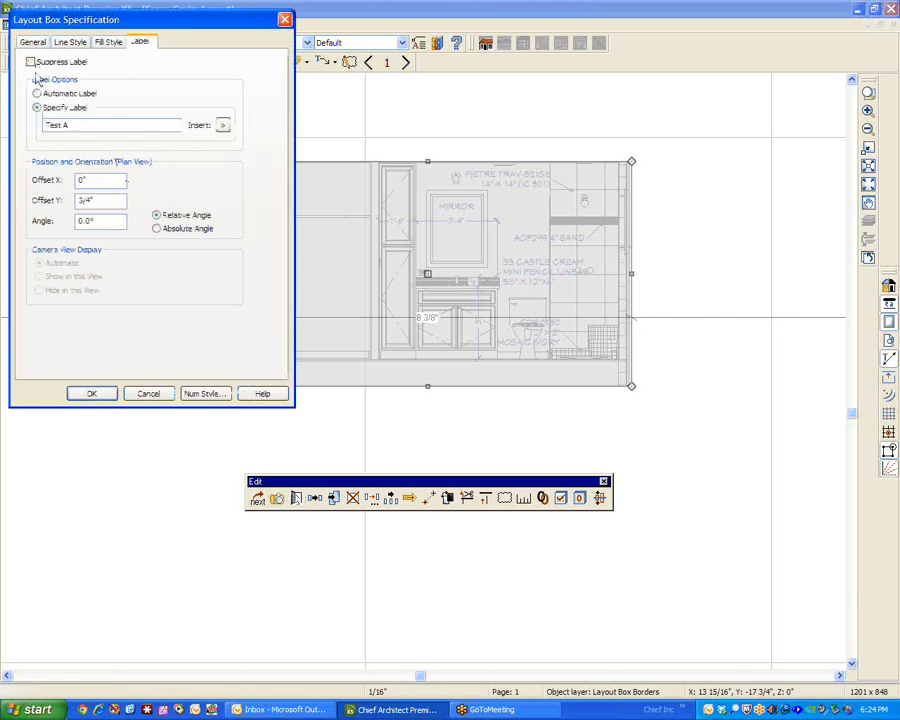
click(86, 396)
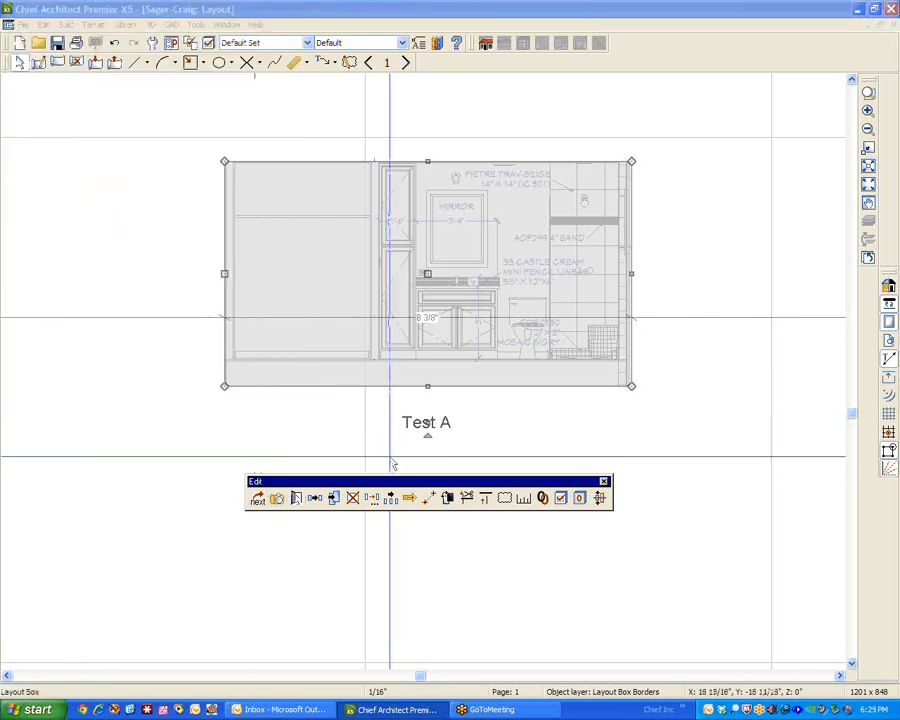
click(550, 386)
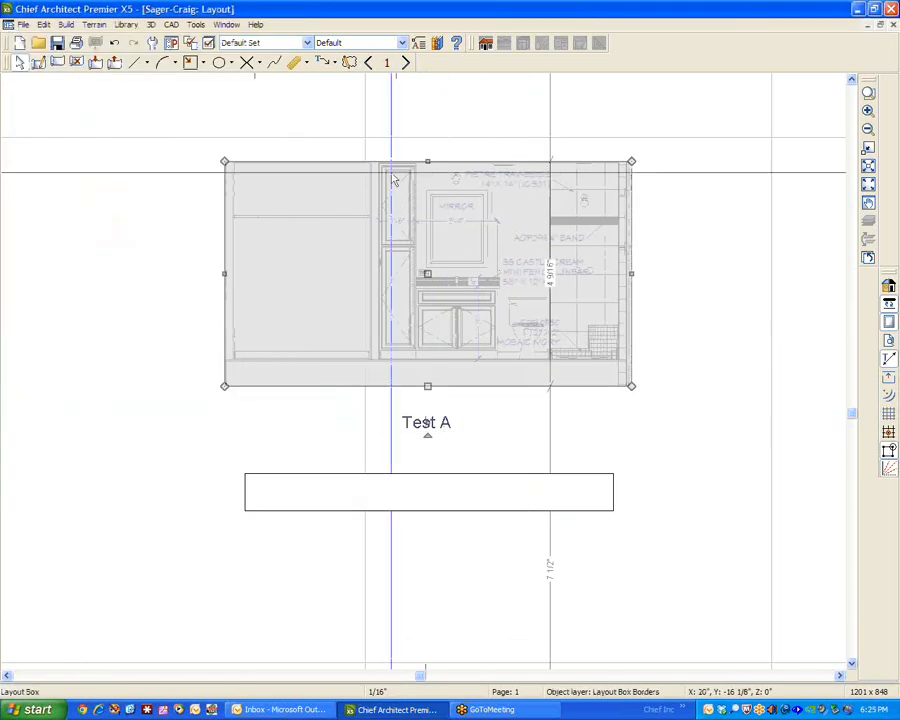
click(692, 466)
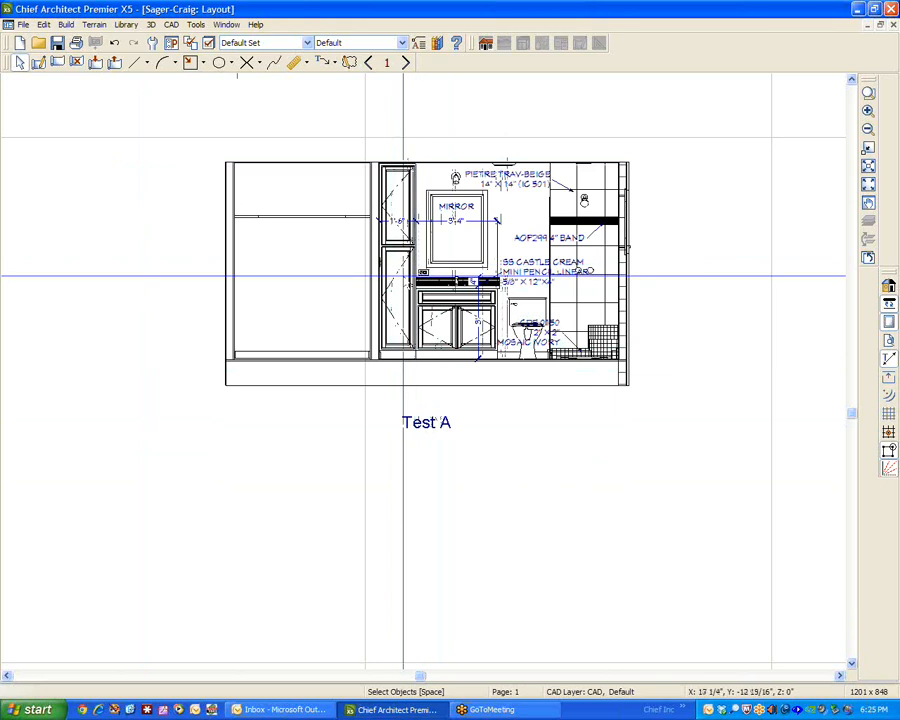
Switch the elevation's layout box from the specified label back to the automatic label.
click(416, 272)
click(298, 498)
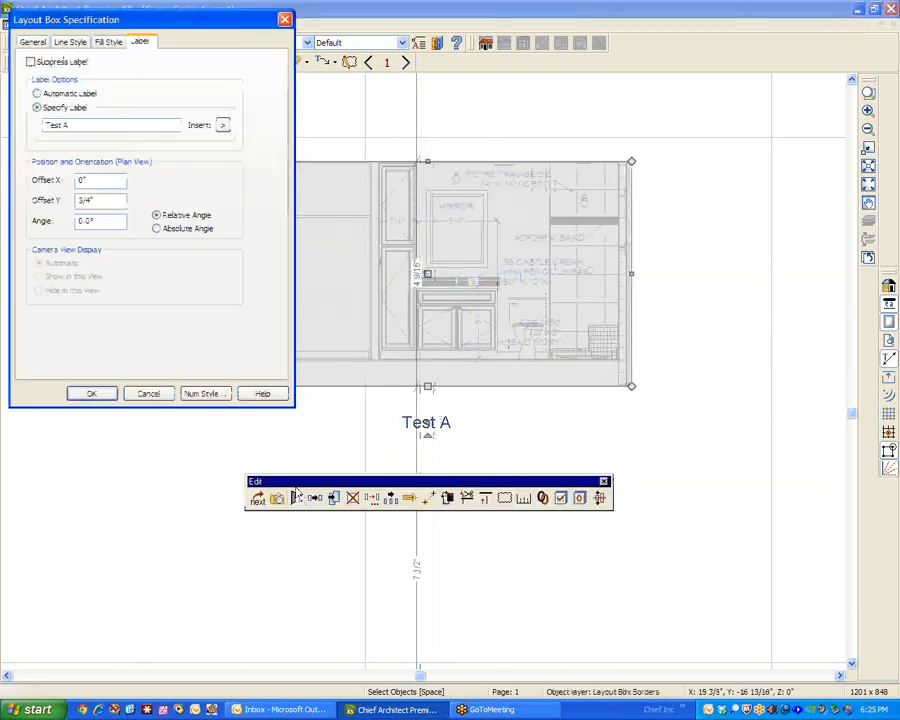
click(45, 94)
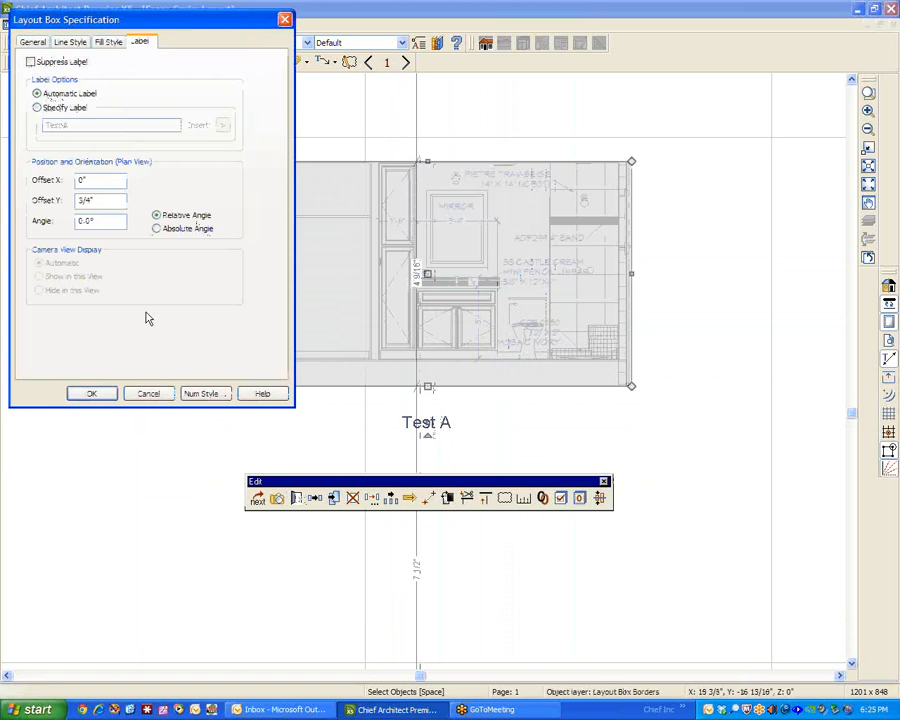
click(92, 394)
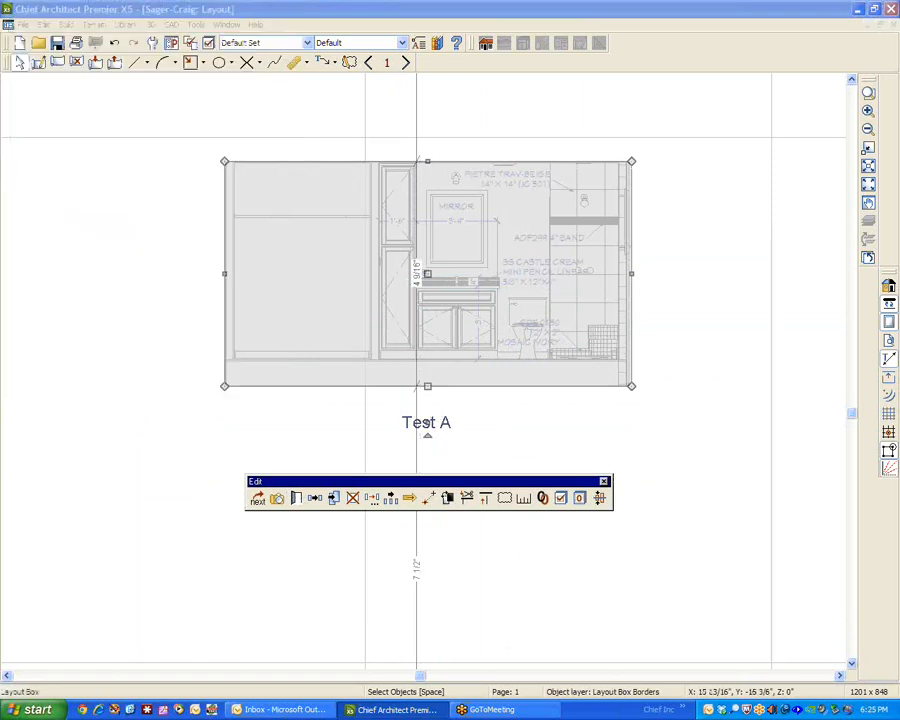
Suppress the automatic label of the elevation's layout box and deselect the box.
click(296, 498)
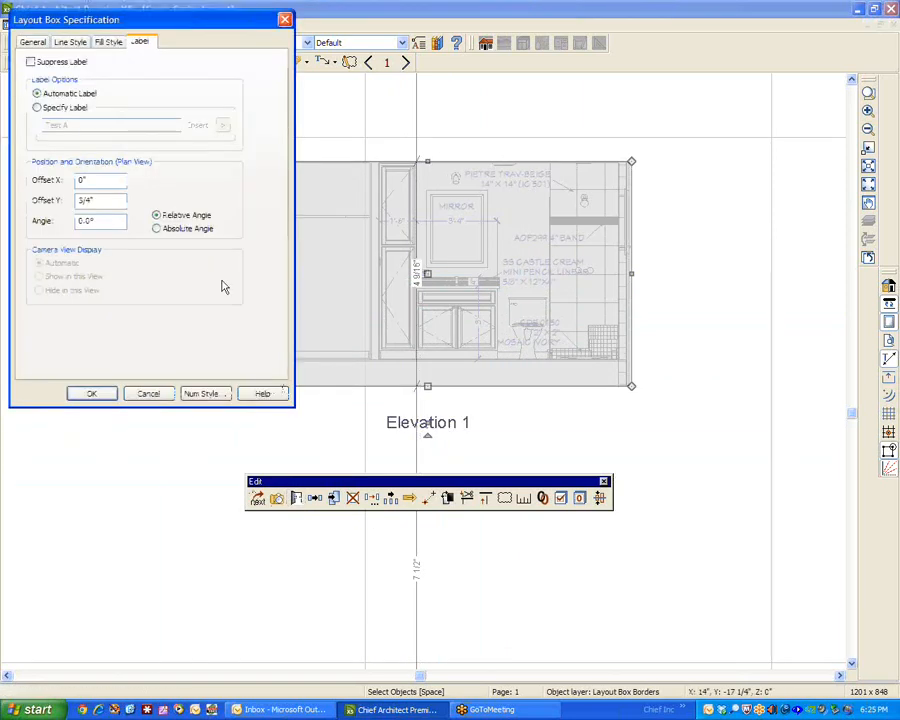
click(31, 62)
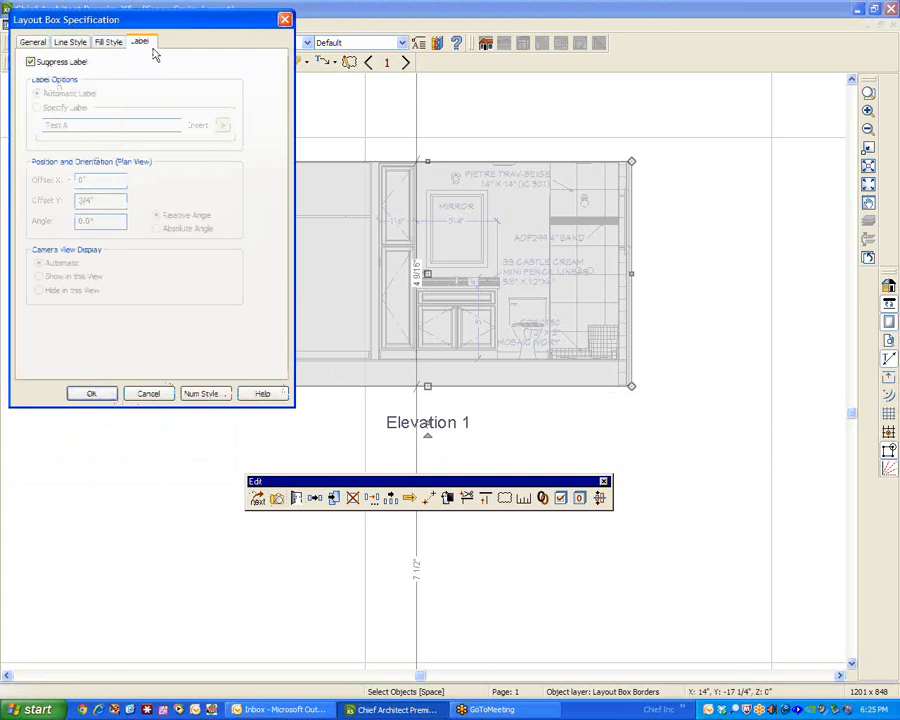
click(90, 393)
click(124, 438)
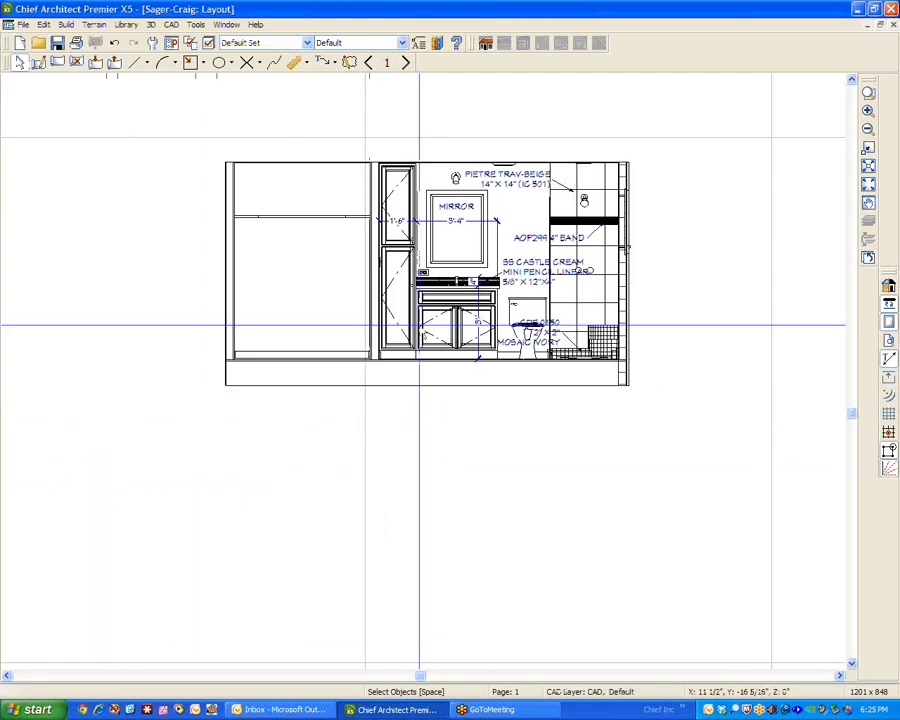
click(868, 185)
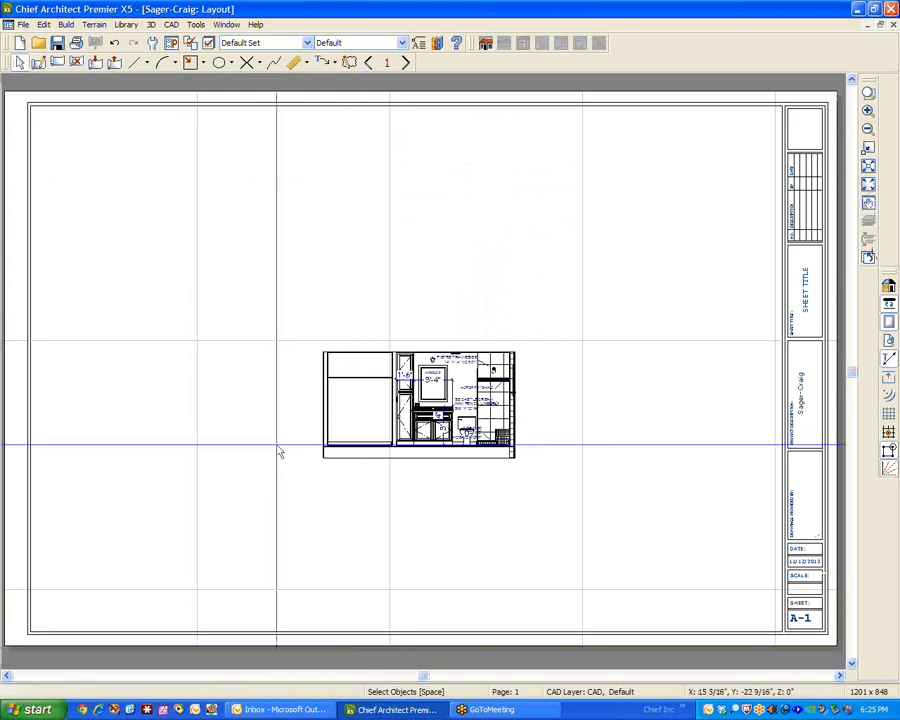
scroll(280, 452, up, 5)
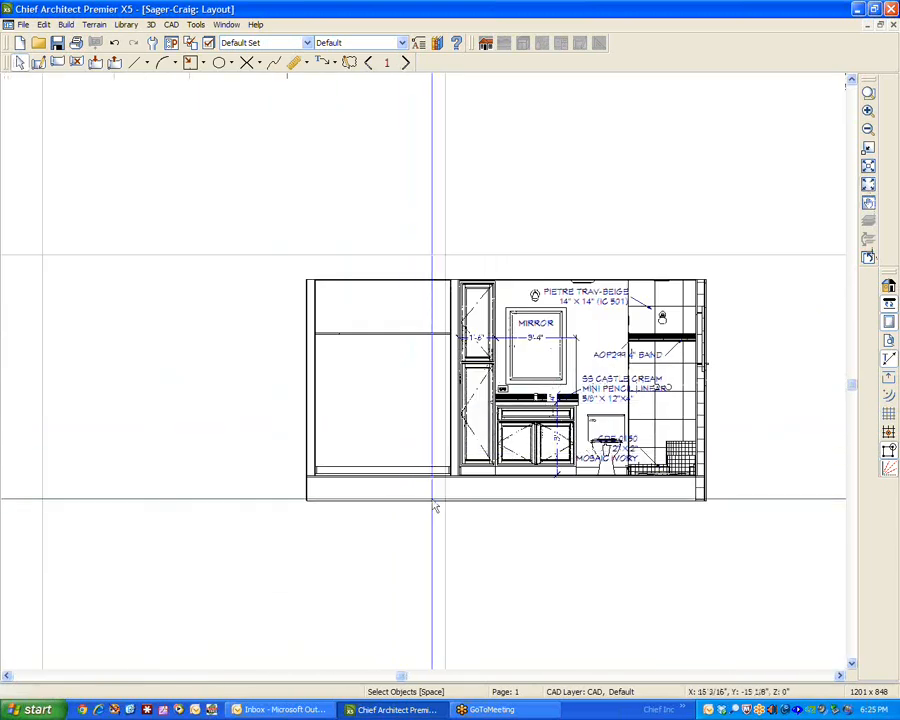